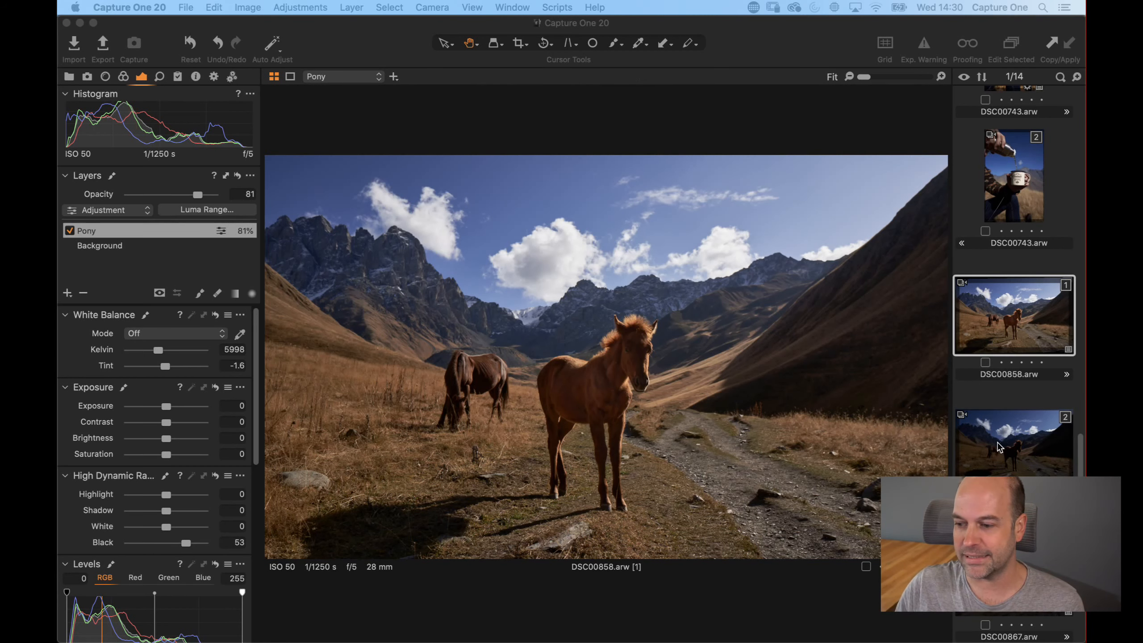
# Compare the edited and unedited variants of DSC00858.arw, toggling the Pony layer off and on in the edited one.
pyautogui.click(1005, 456)
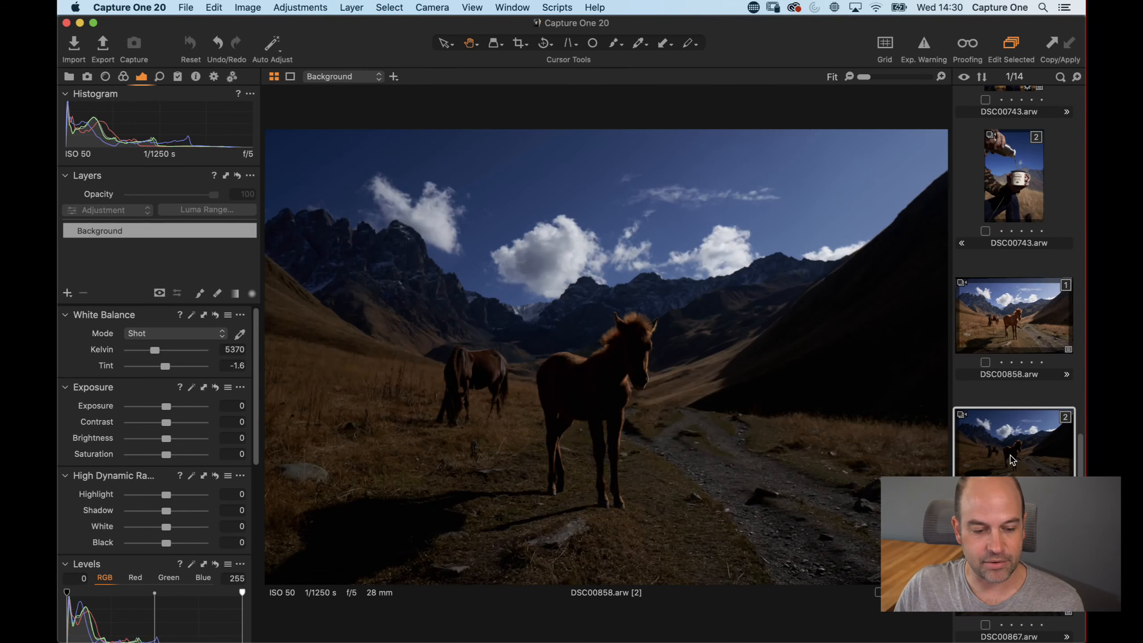
pyautogui.click(1010, 347)
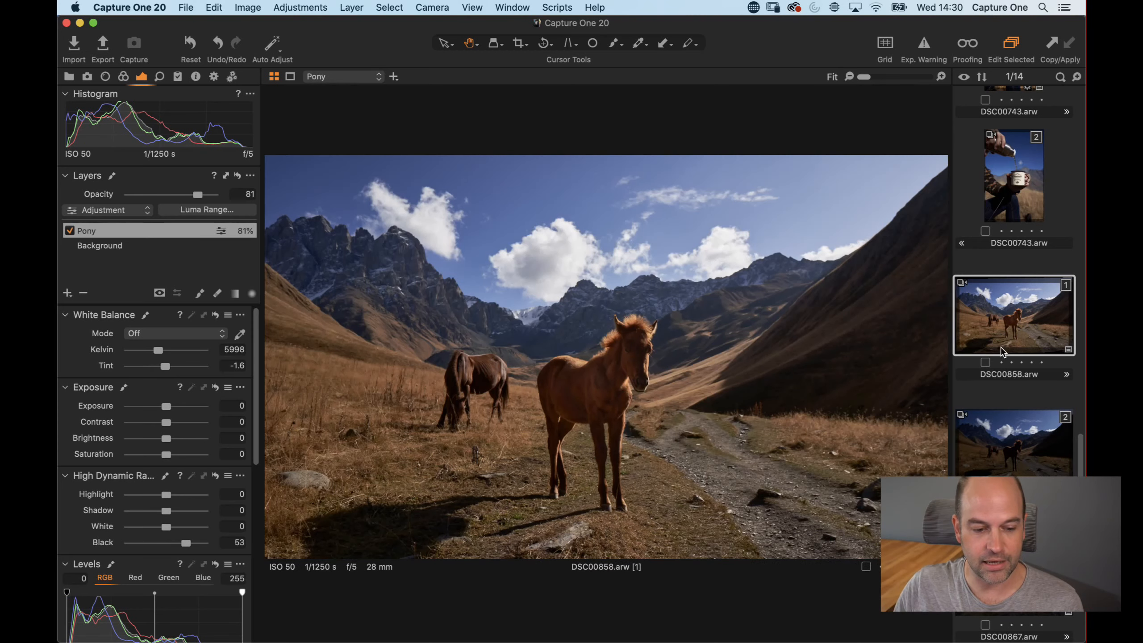
pyautogui.click(69, 231)
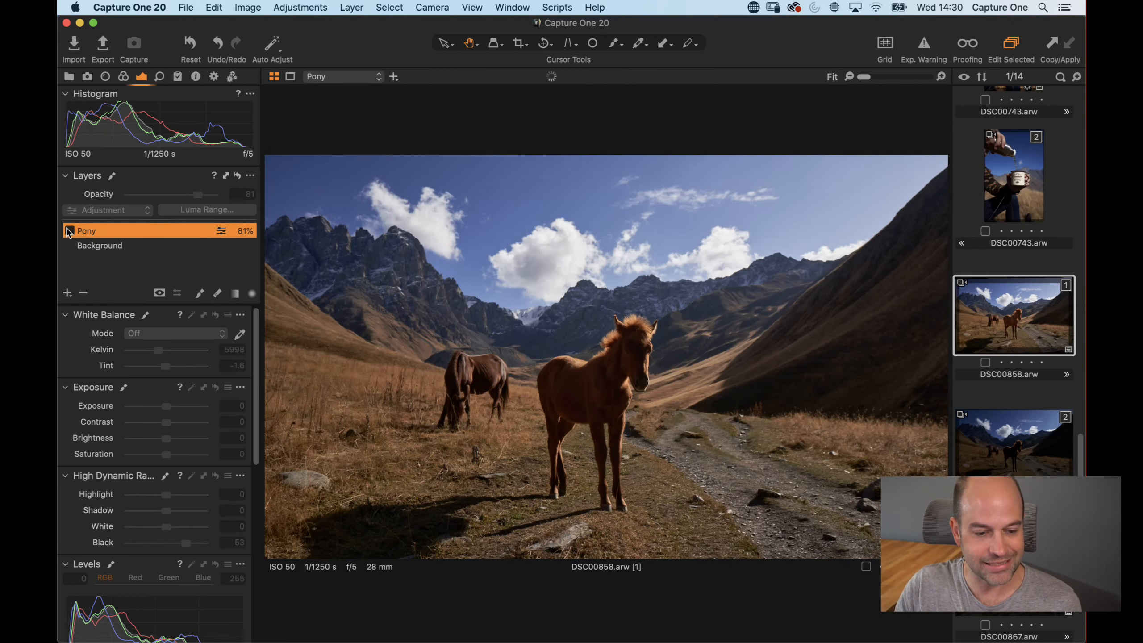
pyautogui.click(69, 231)
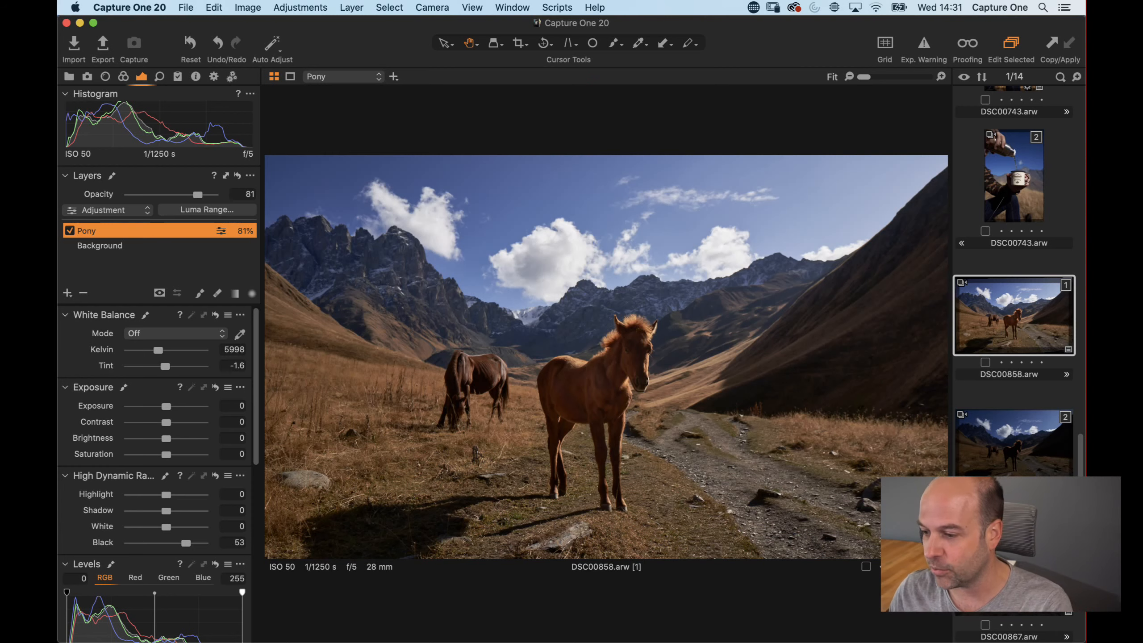
# Select the unedited second variant of DSC00858.arw, hide the browser, and raise its exposure to 1.58.
pyautogui.press('Down')
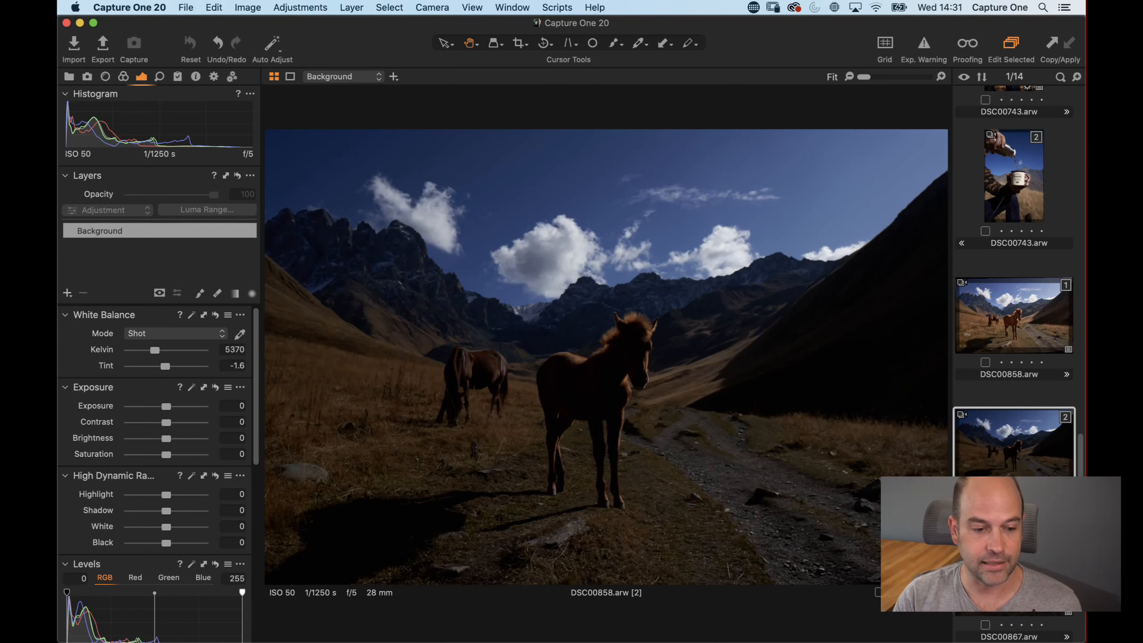
pyautogui.press('super+b')
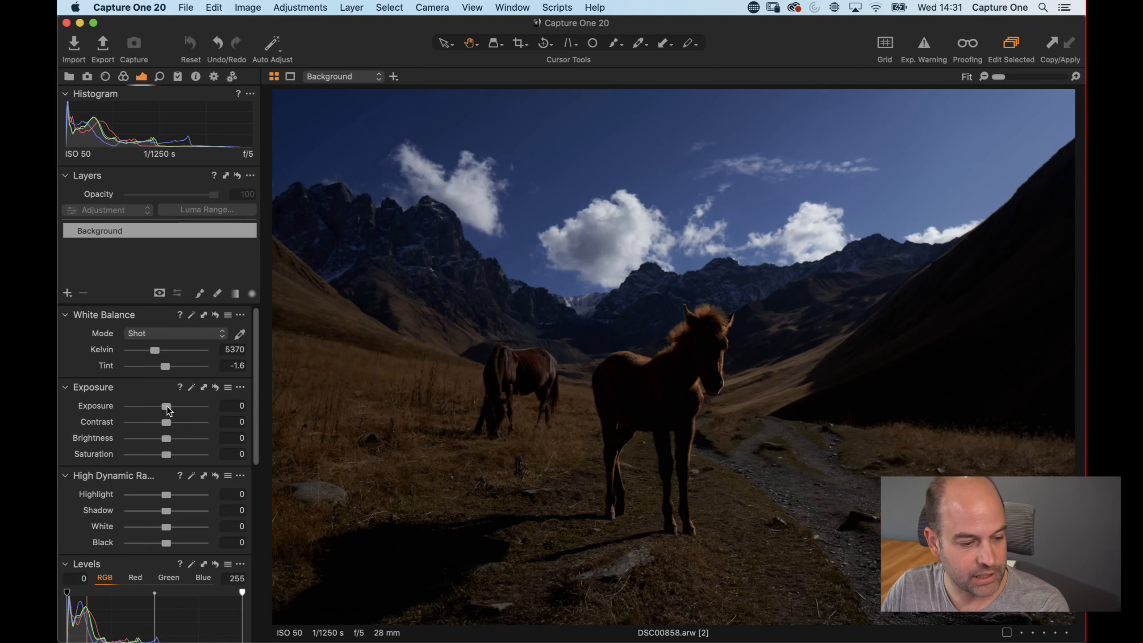
pyautogui.moveTo(166, 407); pyautogui.dragTo(181, 411)
pyautogui.scroll(-5, 259, 386)
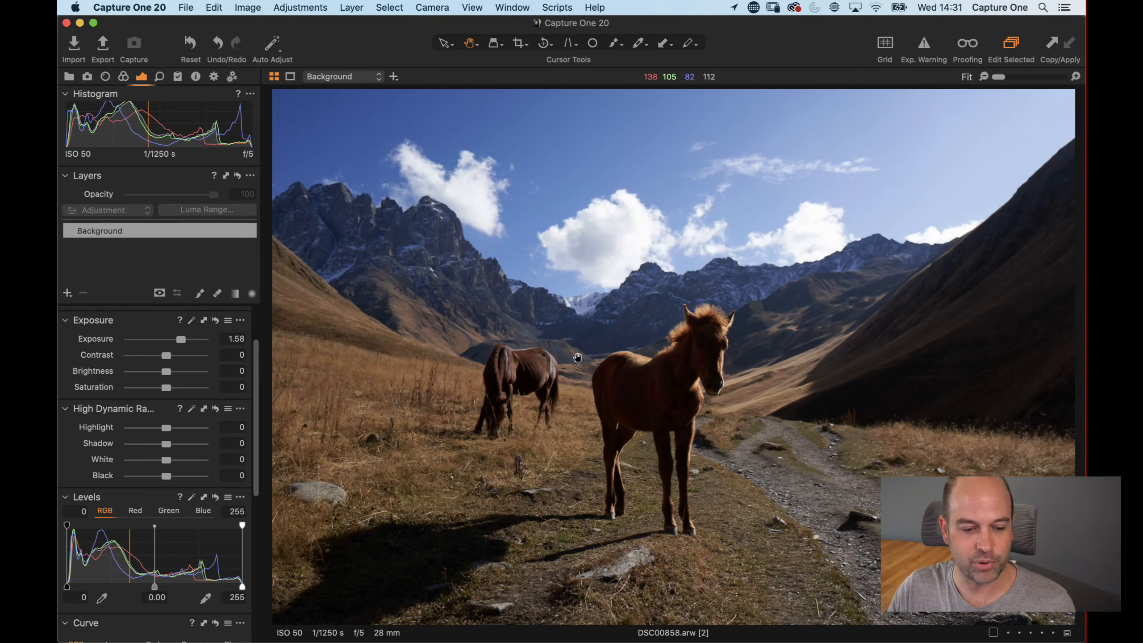
# Check the dark foreground pony at 100% and fine-tune the background exposure to 1.53.
pyautogui.click(669, 395)
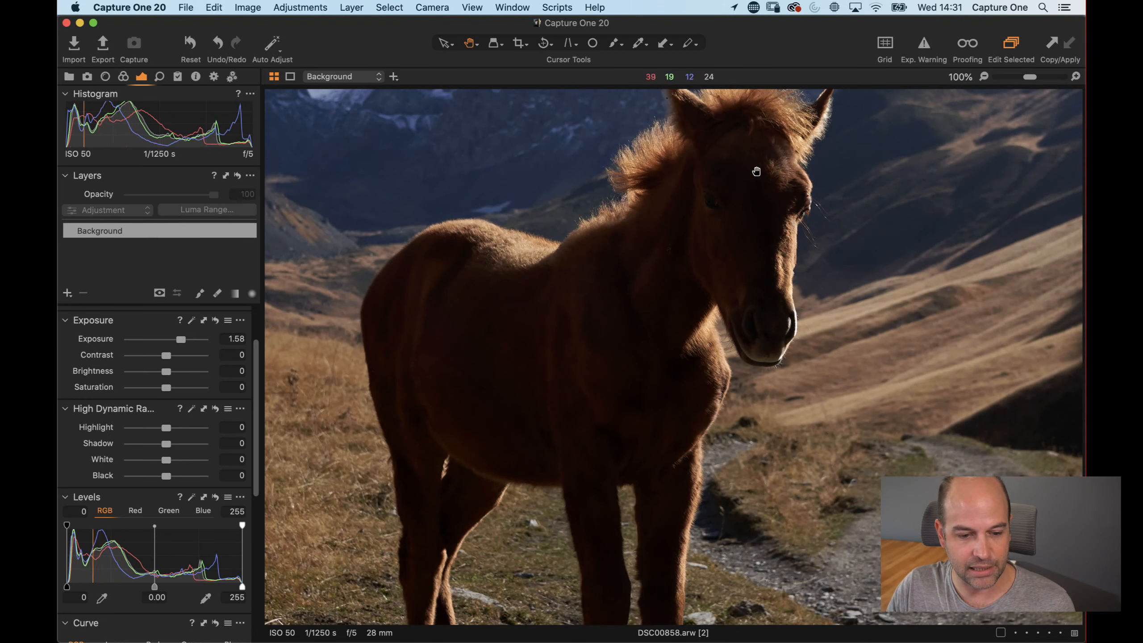
pyautogui.click(639, 292)
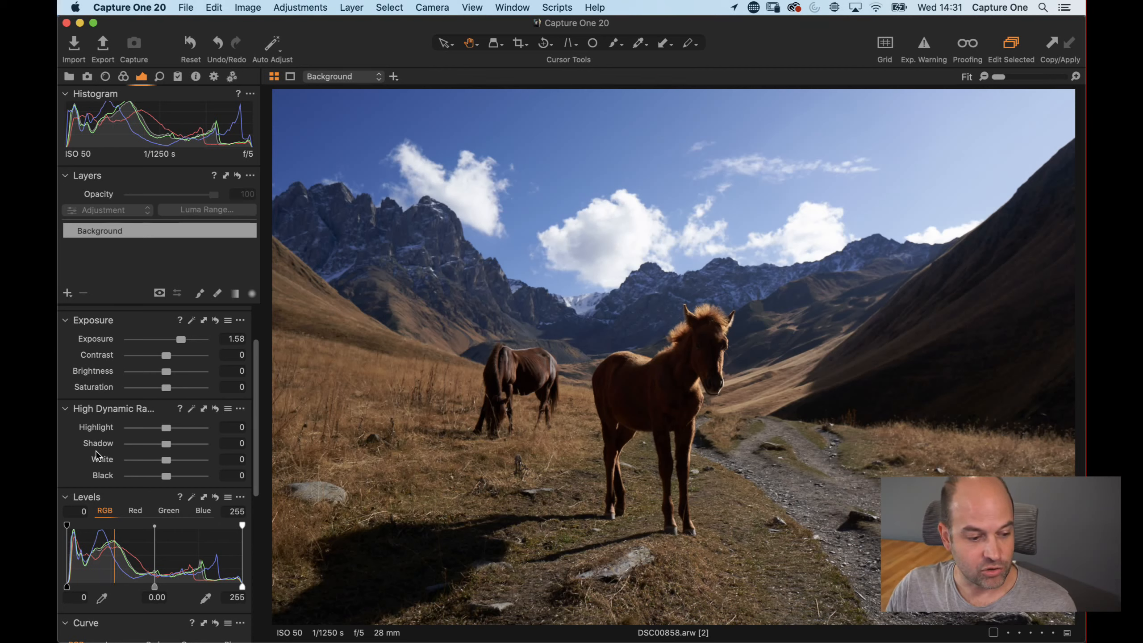
pyautogui.scroll(-3, 95, 450)
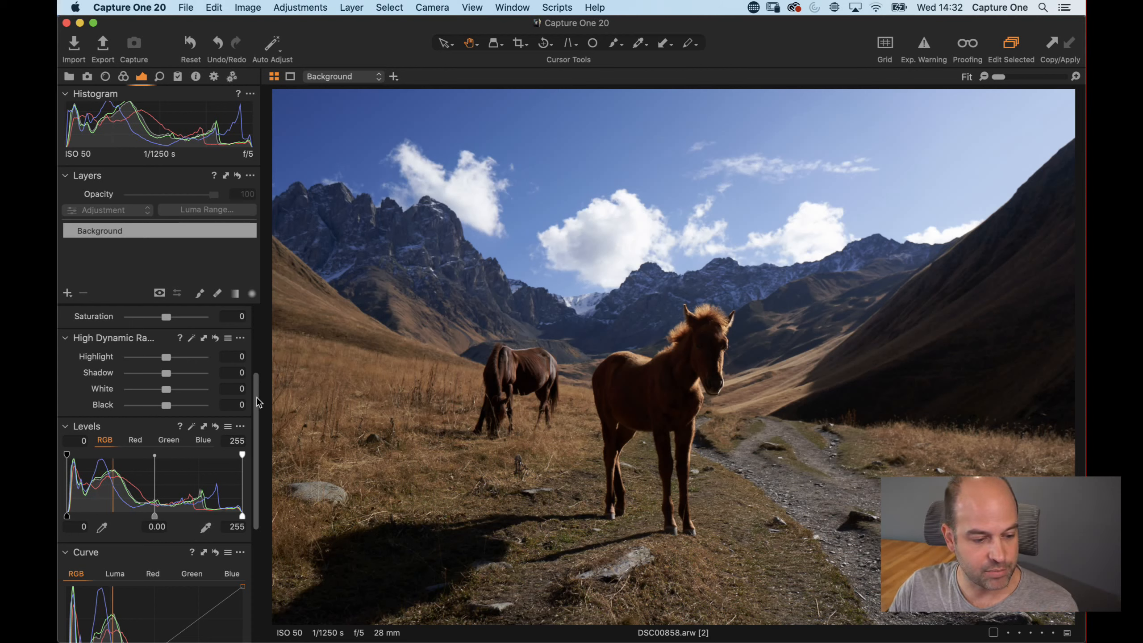
pyautogui.scroll(5, 258, 393)
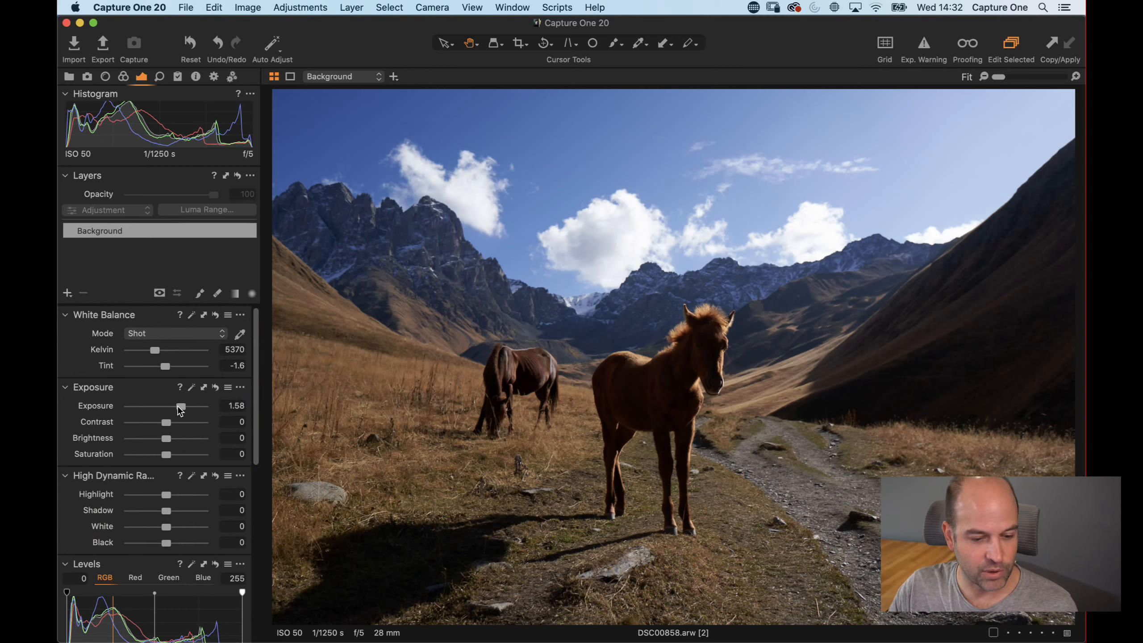
pyautogui.moveTo(178, 406); pyautogui.dragTo(179, 407)
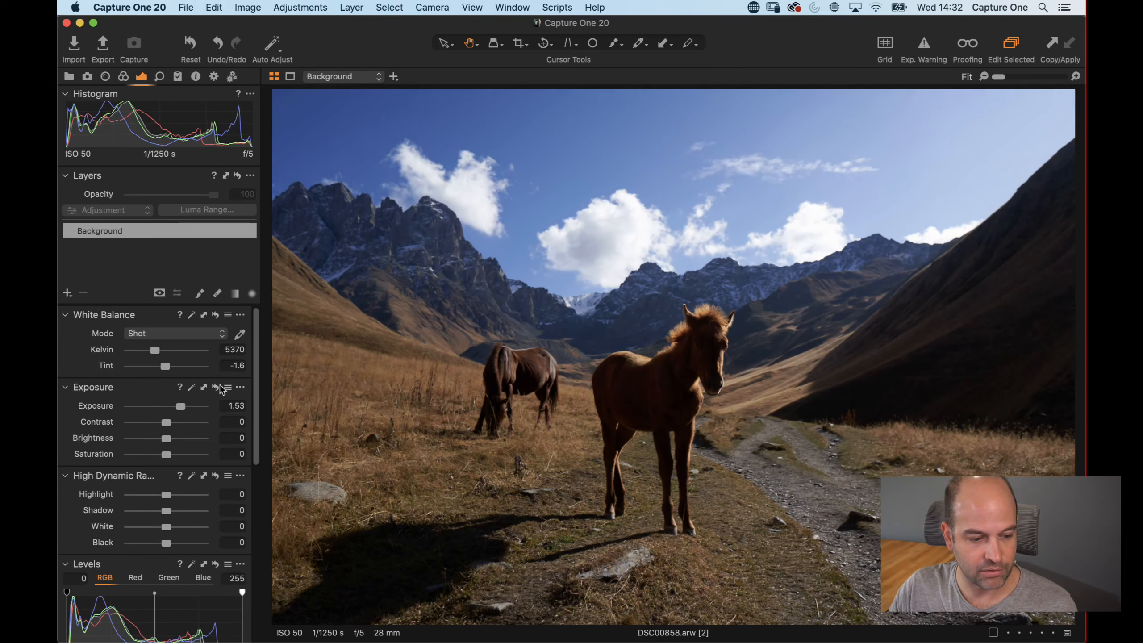
# Try raising the High Dynamic Range Shadow value to 60, and reset it.
pyautogui.scroll(-3, 259, 374)
pyautogui.scroll(-2, 262, 392)
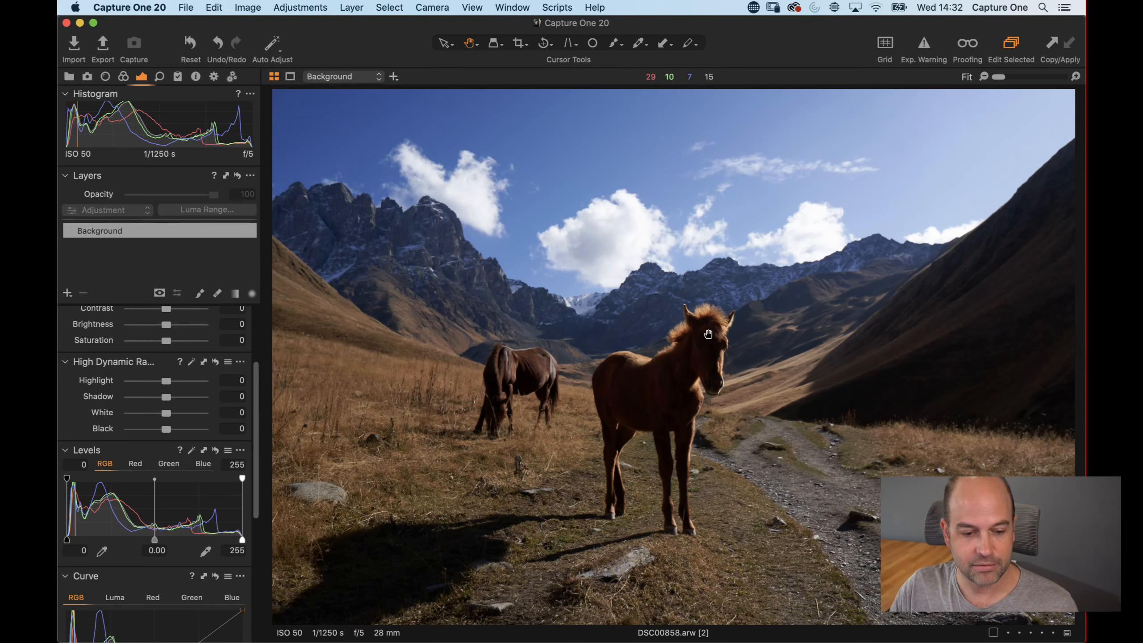
pyautogui.moveTo(714, 359); pyautogui.dragTo(585, 315)
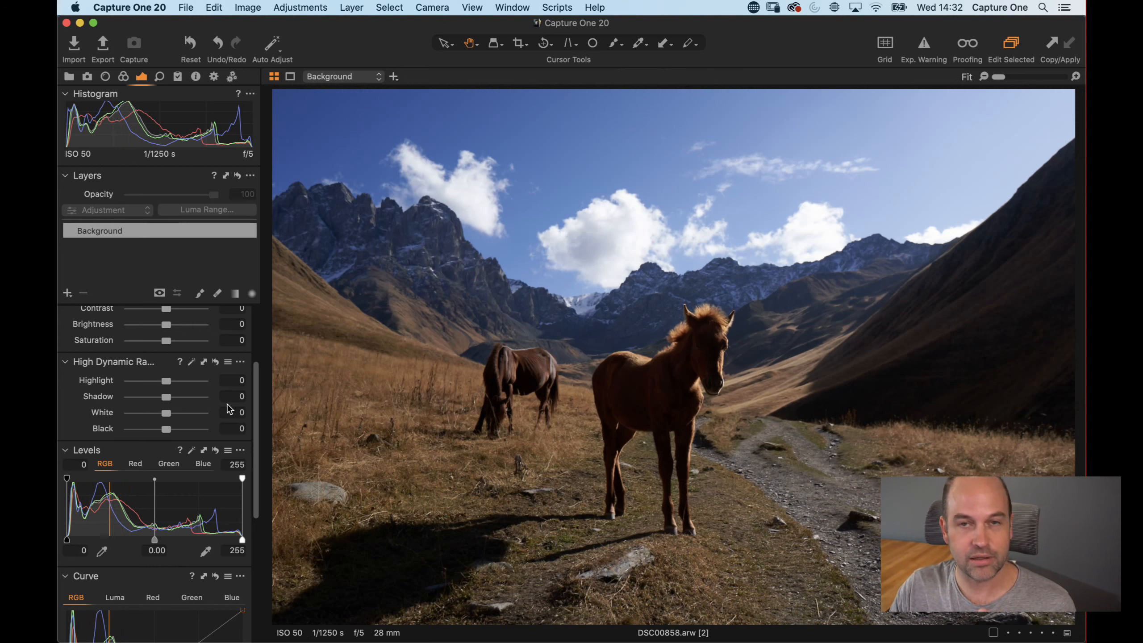
pyautogui.moveTo(166, 396); pyautogui.dragTo(192, 400)
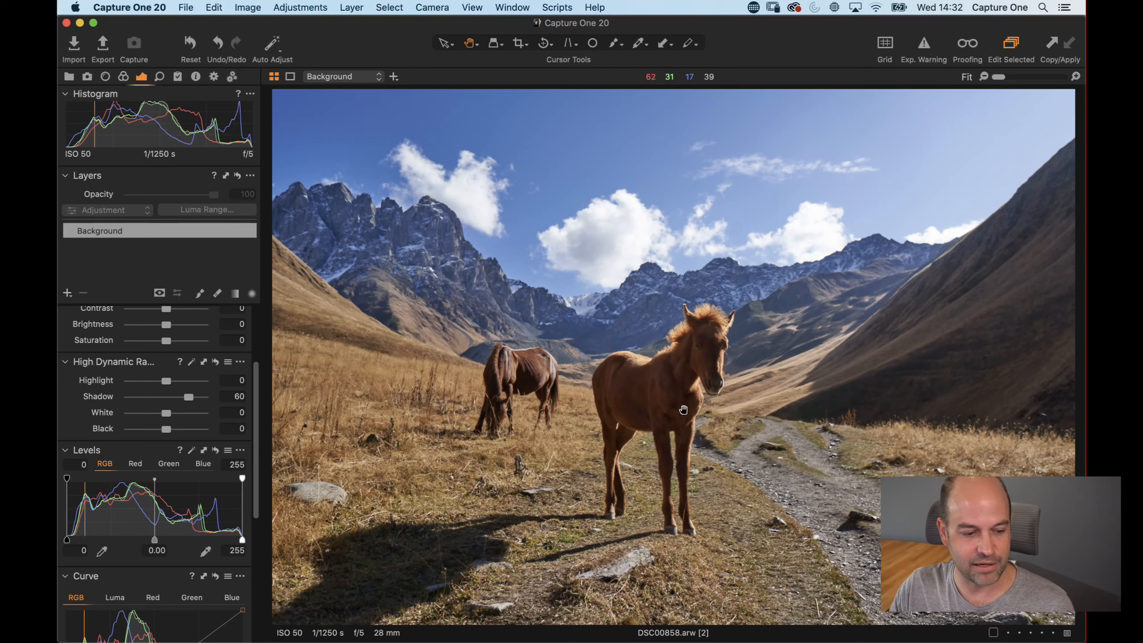
pyautogui.doubleClick(145, 396)
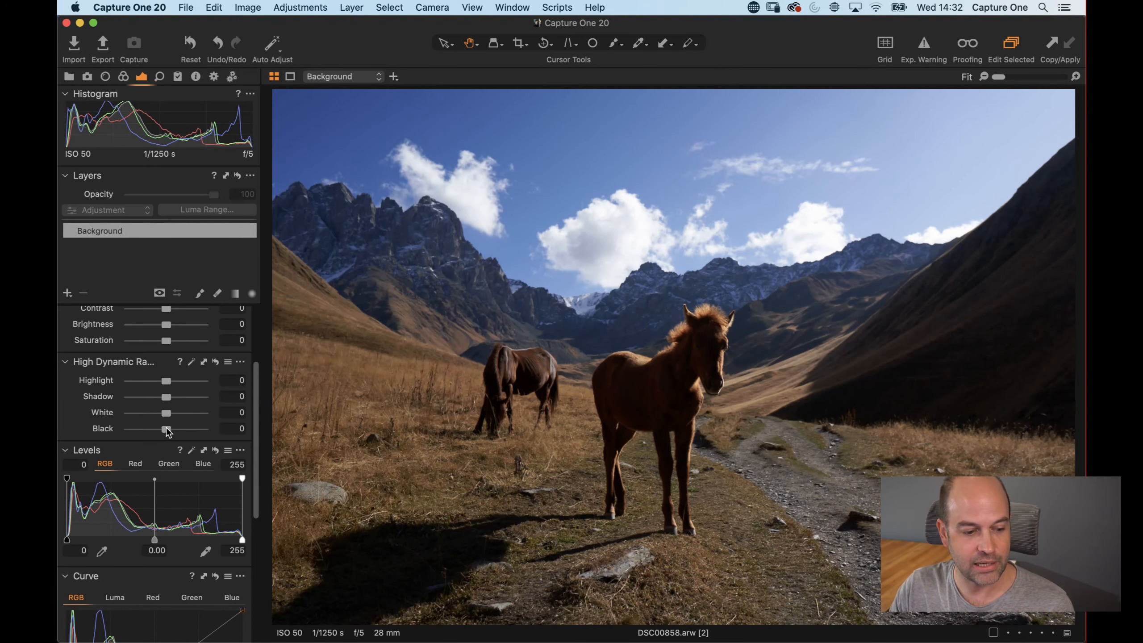
# Raise the High Dynamic Range Black value to 76 and the contrast to 13 for the whole image.
pyautogui.moveTo(166, 429); pyautogui.dragTo(192, 428)
pyautogui.scroll(3, 192, 373)
pyautogui.moveTo(168, 363); pyautogui.dragTo(179, 365)
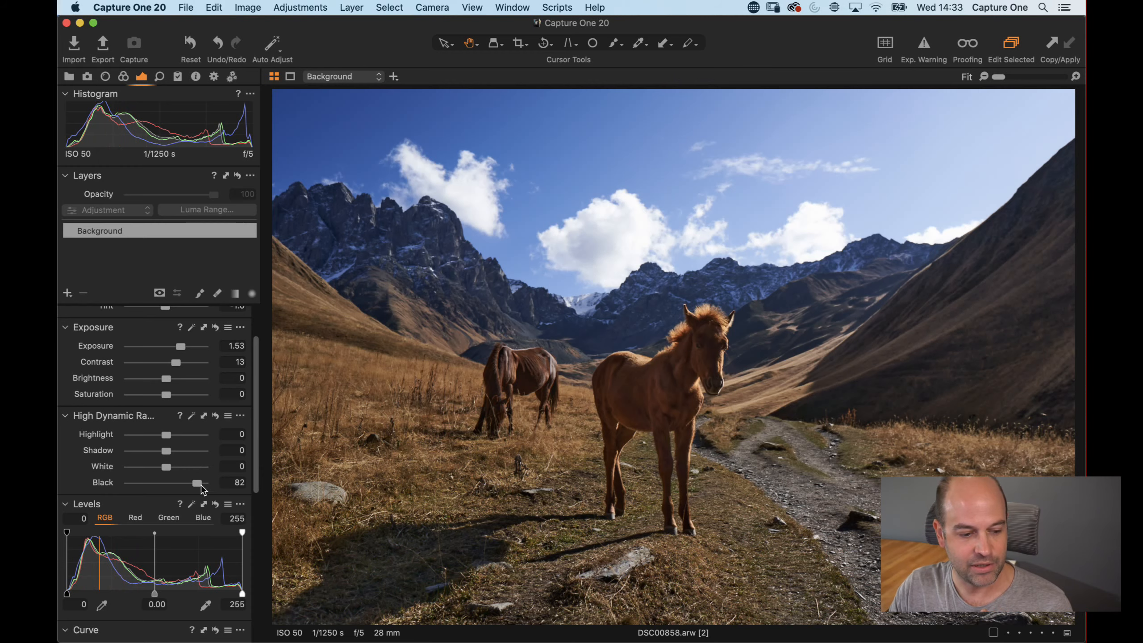
pyautogui.moveTo(202, 486)
pyautogui.mouseDown()
pyautogui.moveTo(167, 483)
pyautogui.moveTo(197, 483)
pyautogui.mouseUp()
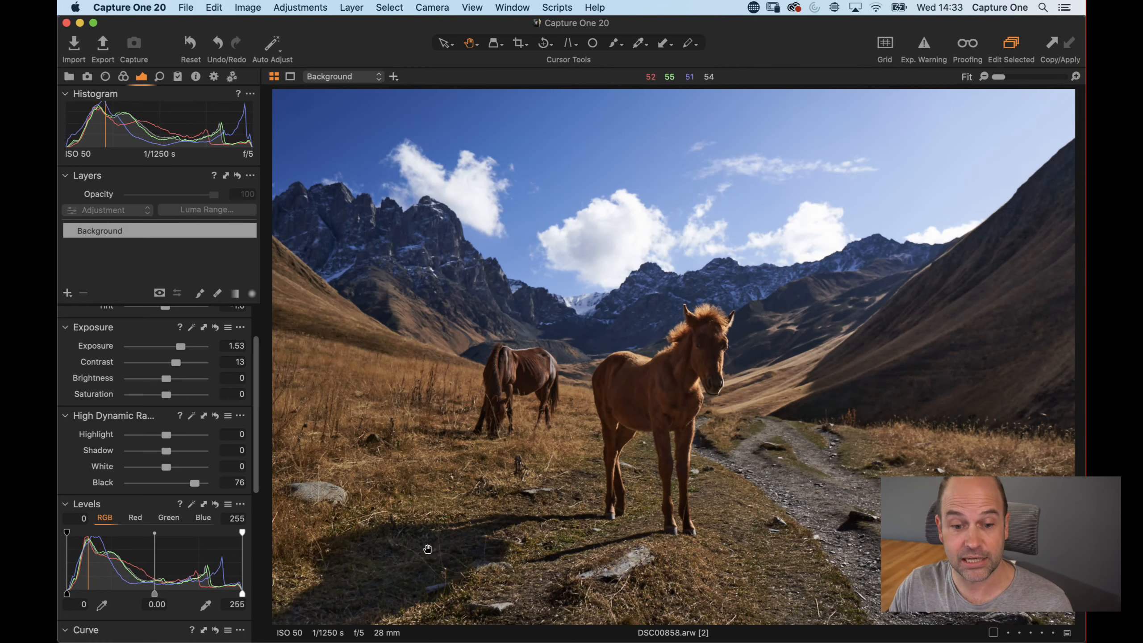
# Examine the dark hillside at 100% and reset the Black value to 0.
pyautogui.click(943, 329)
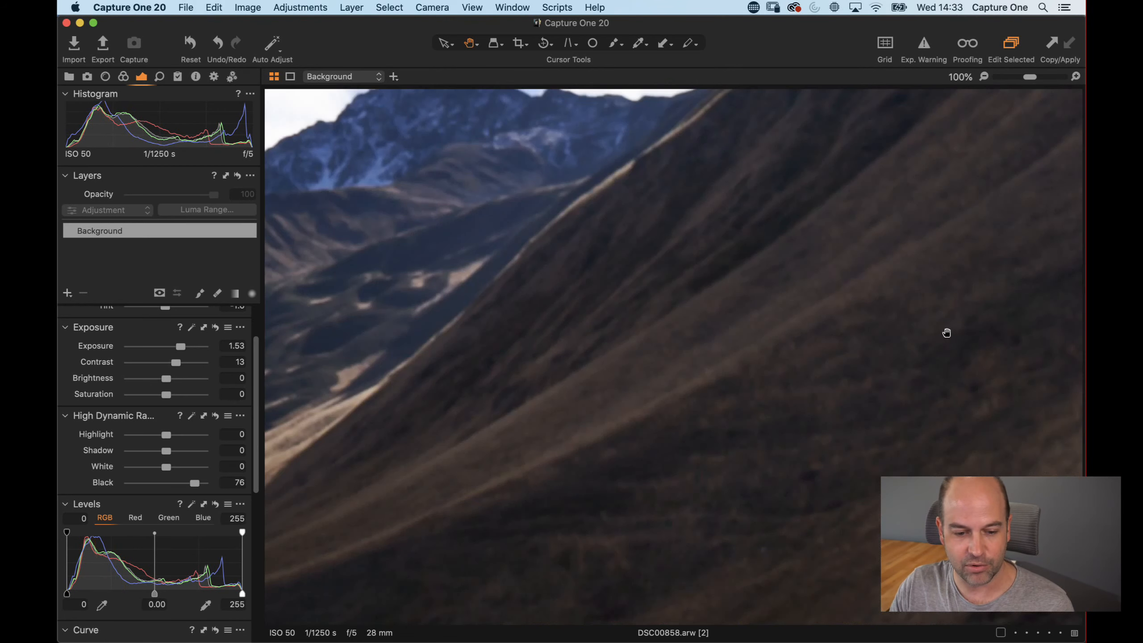
pyautogui.moveTo(946, 333); pyautogui.dragTo(883, 341)
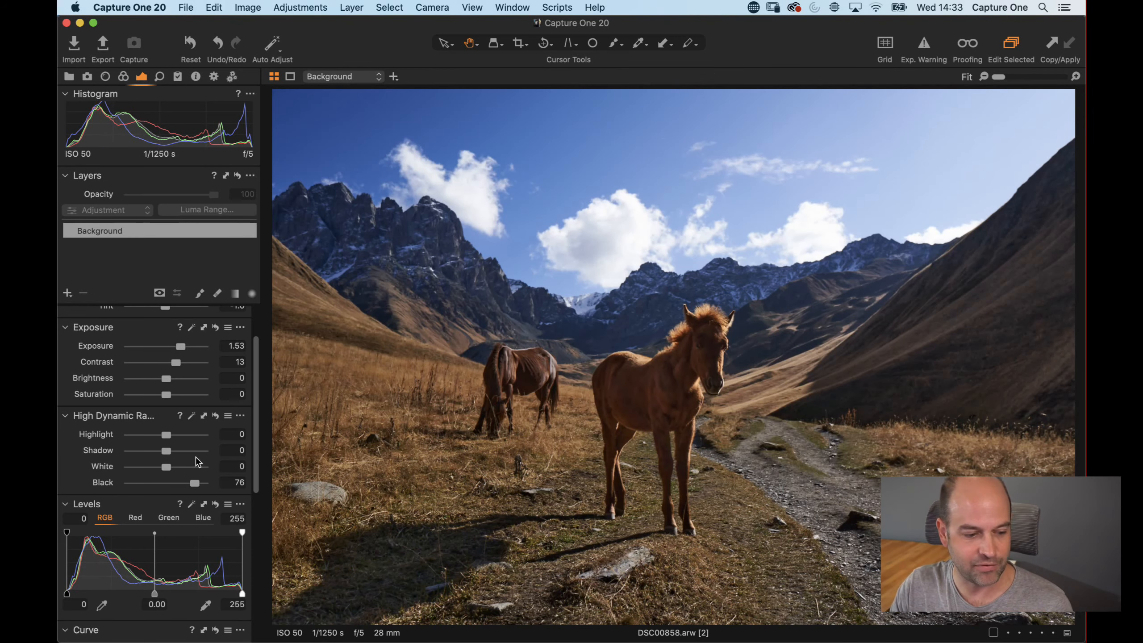
pyautogui.doubleClick(194, 482)
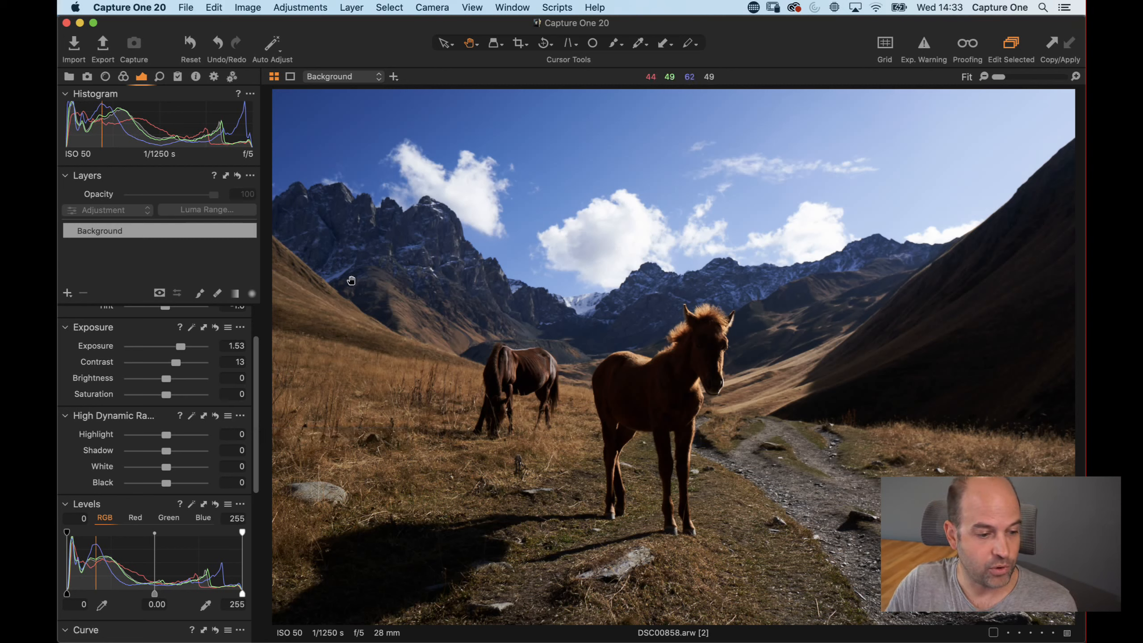
# Activate the mask brush and set its size to 519 and its hardness to 18.
pyautogui.click(166, 261)
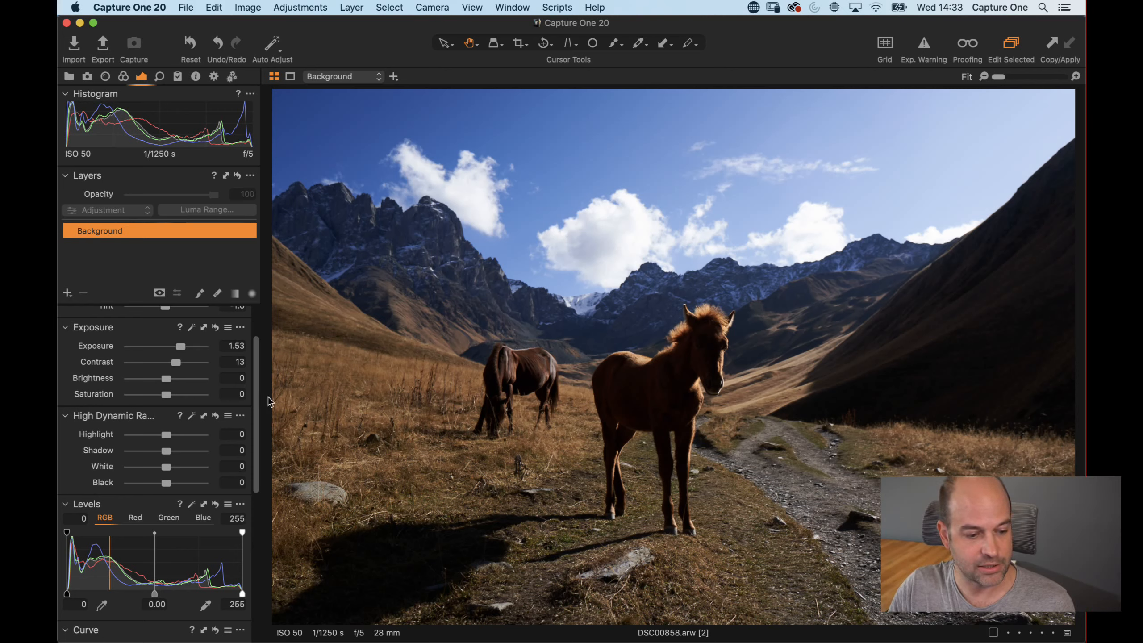
pyautogui.scroll(3, 255, 366)
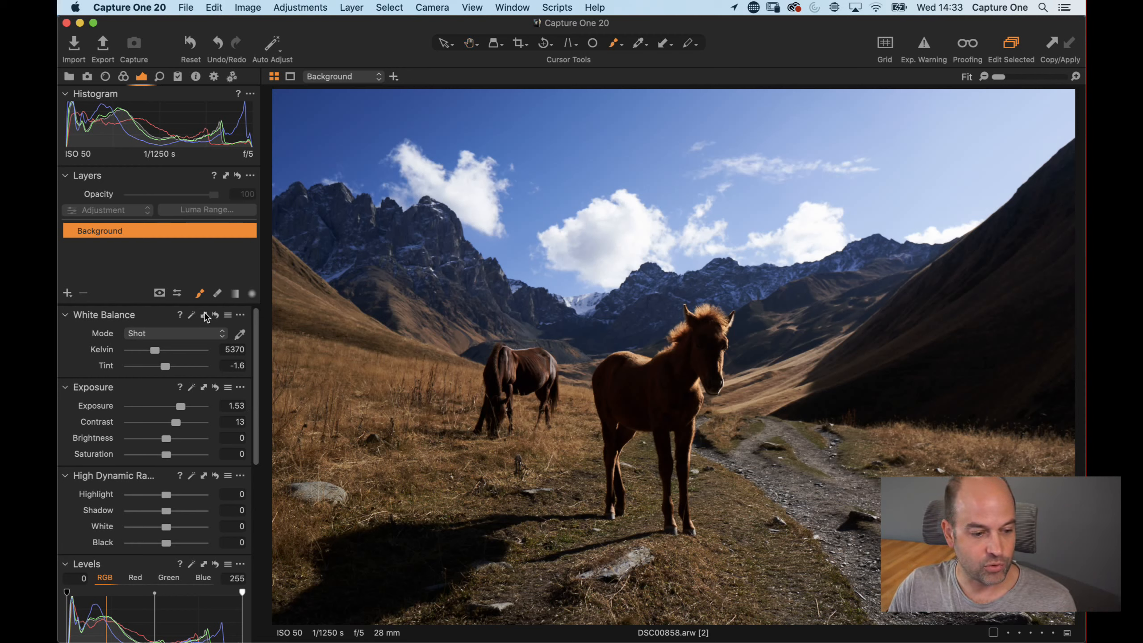
pyautogui.moveTo(181, 173); pyautogui.dragTo(196, 176)
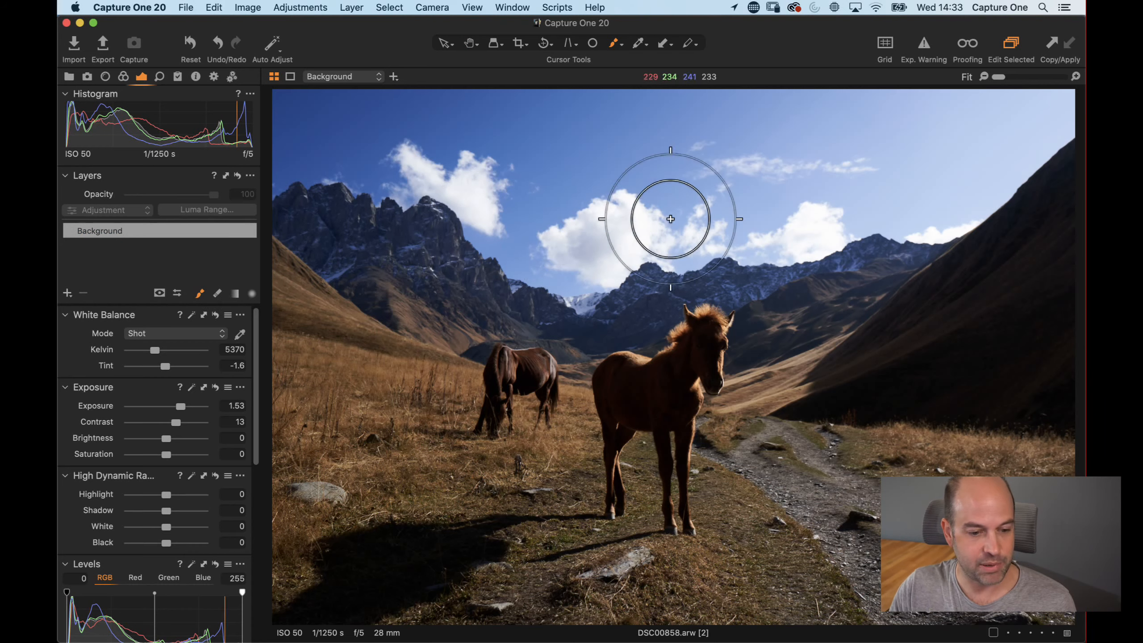
pyautogui.rightClick(606, 199)
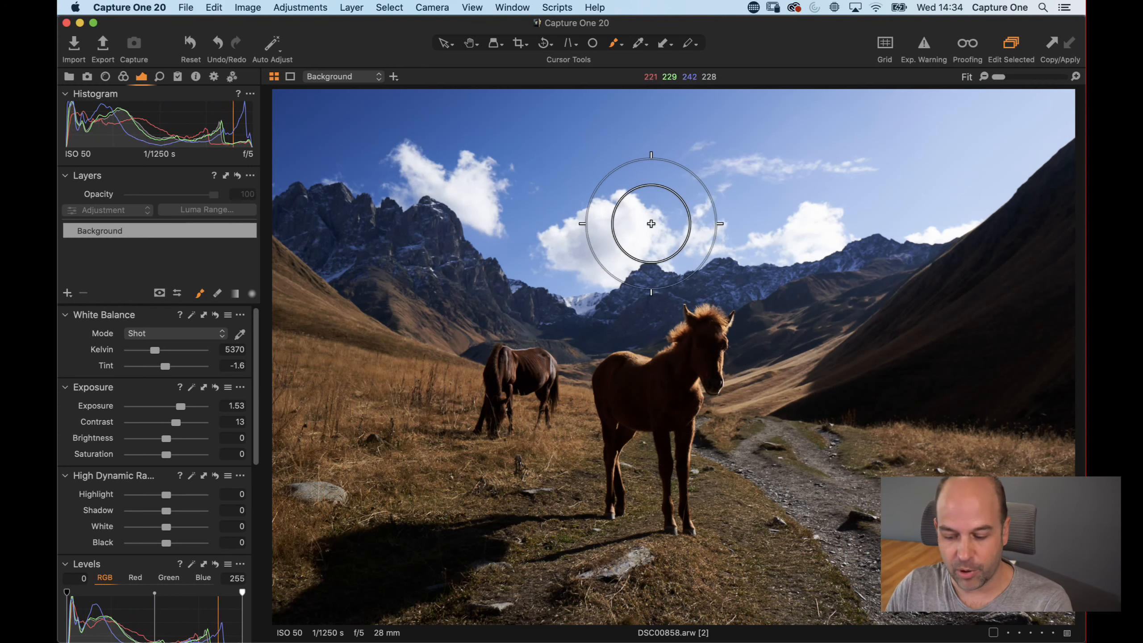
pyautogui.rightClick(651, 224)
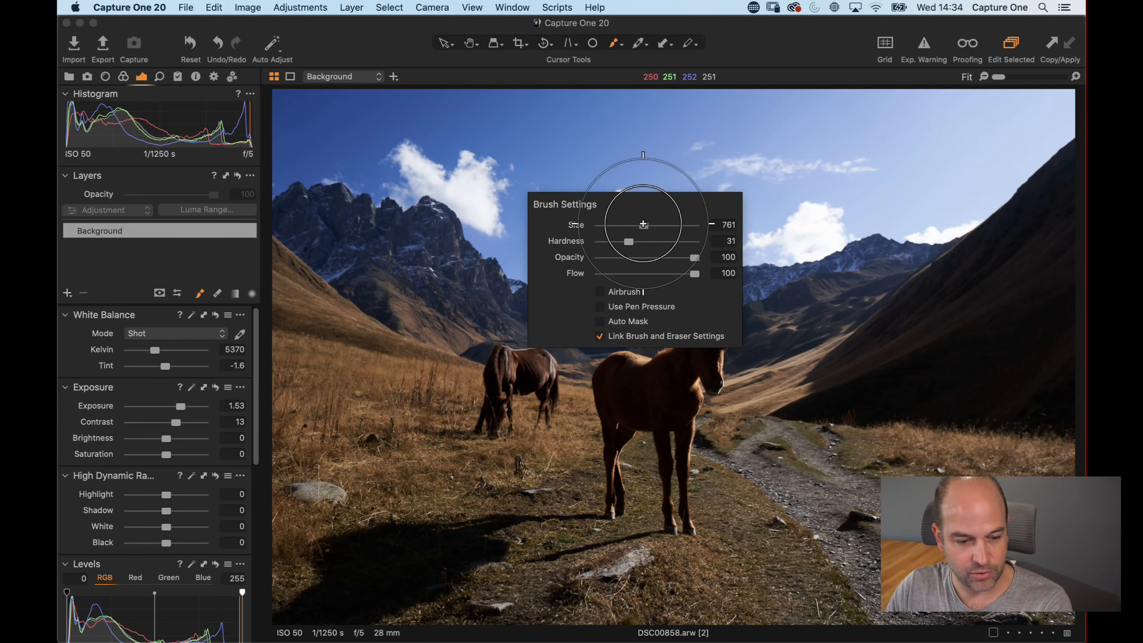
pyautogui.moveTo(643, 224); pyautogui.dragTo(616, 243)
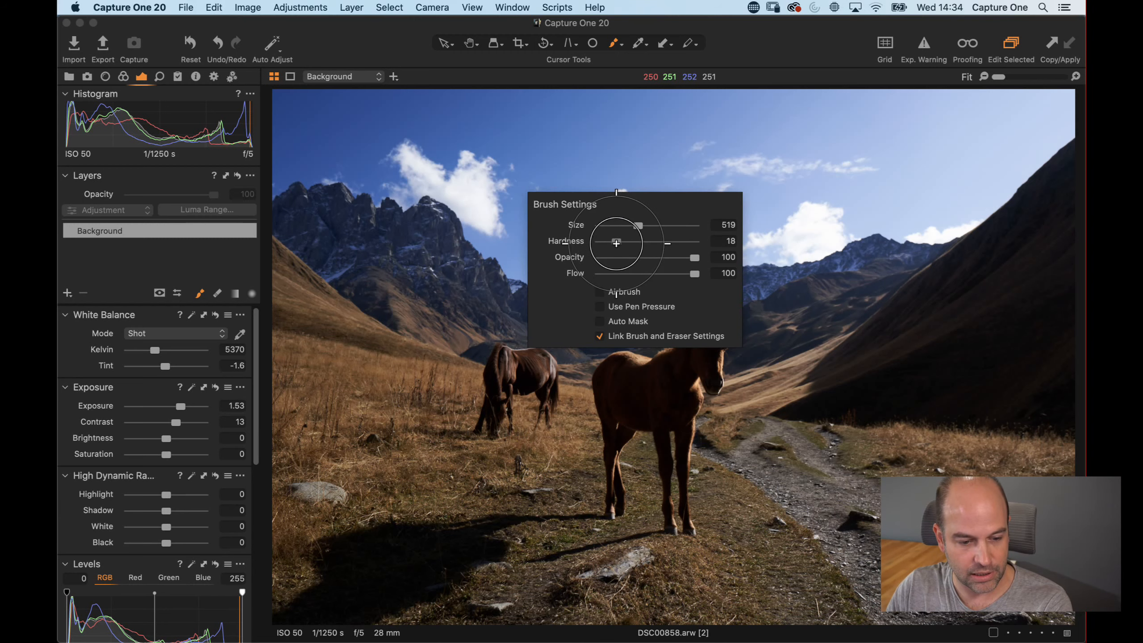
# Paint a mask over the foreground pony's head and body on a new adjustment layer, and hide the mask overlay.
pyautogui.moveTo(618, 396)
pyautogui.mouseDown()
pyautogui.moveTo(665, 396)
pyautogui.moveTo(720, 455)
pyautogui.moveTo(650, 397)
pyautogui.moveTo(695, 350)
pyautogui.moveTo(676, 433)
pyautogui.moveTo(686, 368)
pyautogui.moveTo(696, 351)
pyautogui.moveTo(706, 357)
pyautogui.moveTo(664, 377)
pyautogui.moveTo(612, 378)
pyautogui.moveTo(613, 401)
pyautogui.mouseUp()
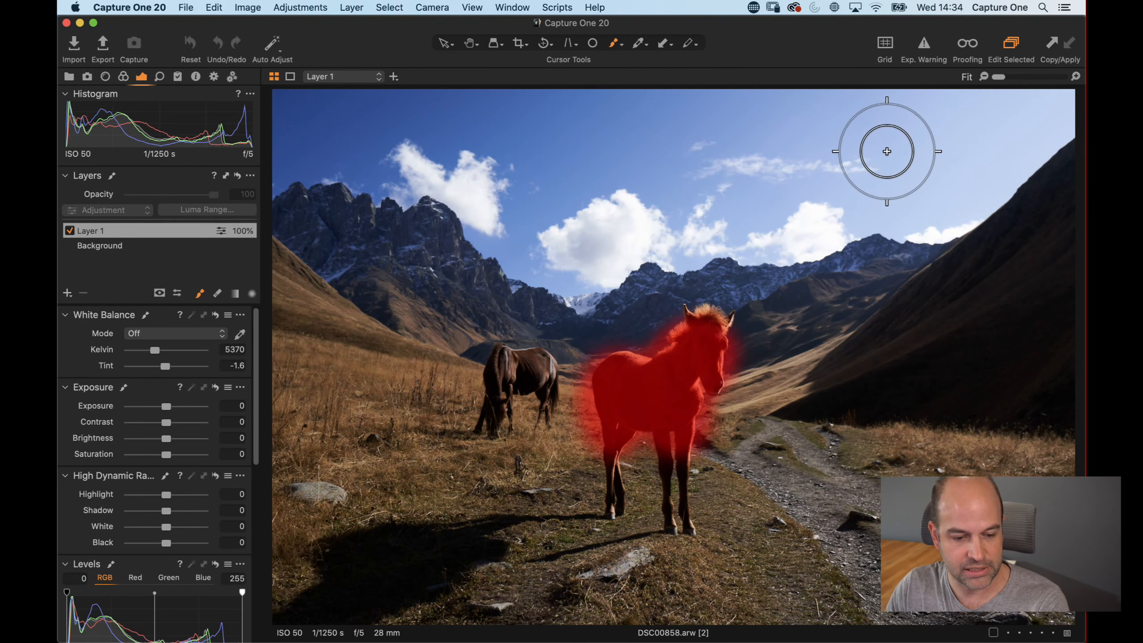
pyautogui.press('m')
pyautogui.press('m')
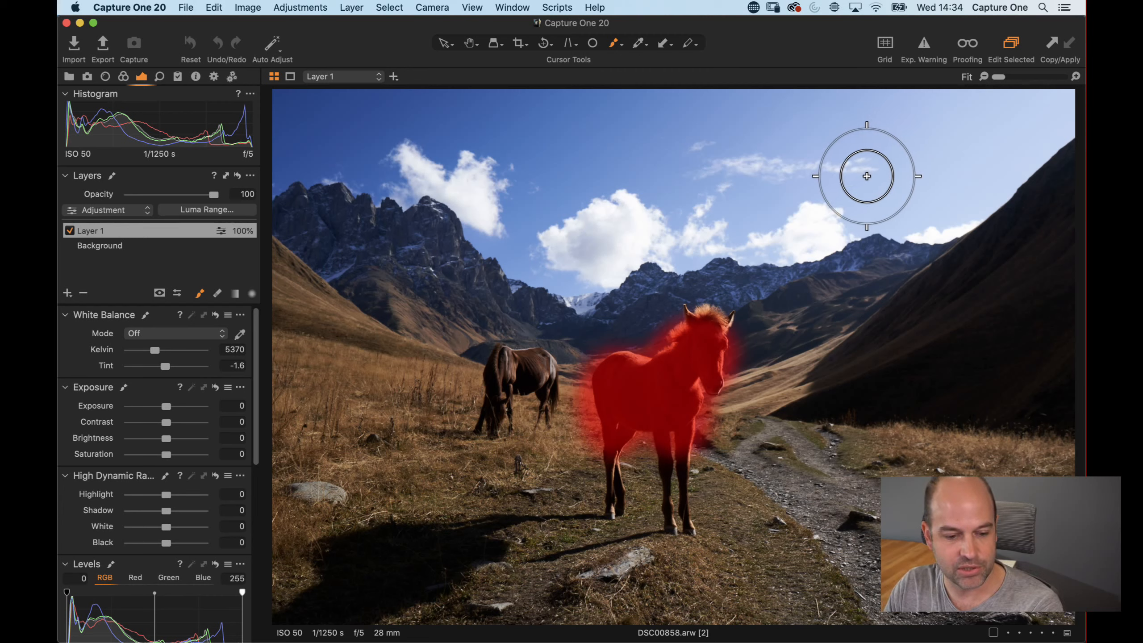
pyautogui.press('m')
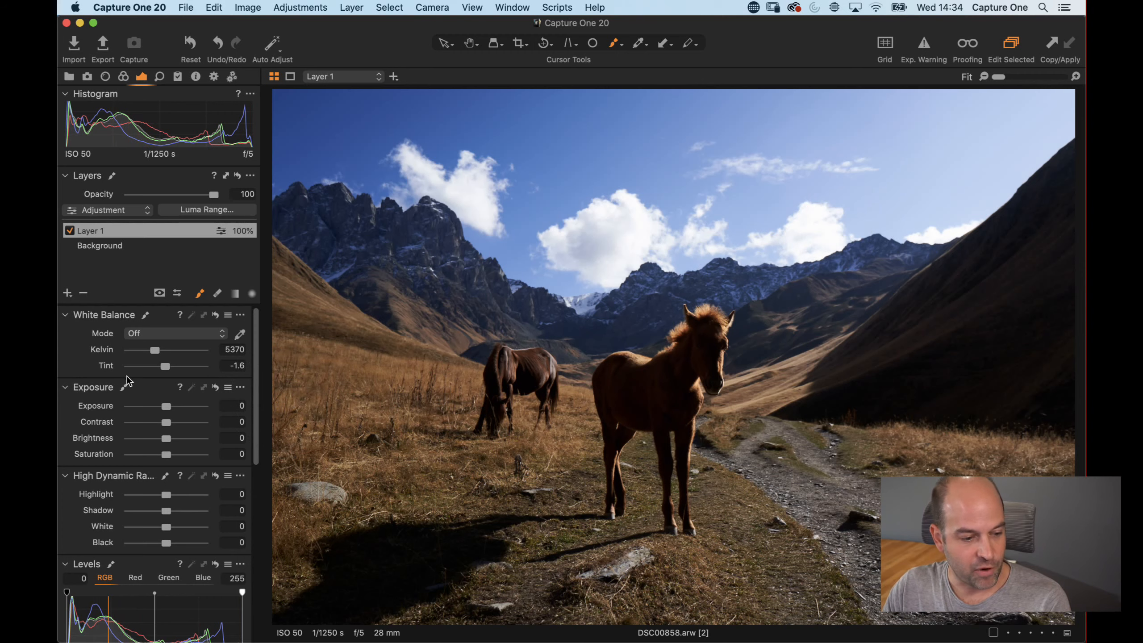
# Test an exposure of -0.76 on the masked pony layer, reset it, and raise the layer's Black to 54.
pyautogui.moveTo(167, 408)
pyautogui.mouseDown()
pyautogui.moveTo(183, 407)
pyautogui.moveTo(130, 406)
pyautogui.moveTo(186, 407)
pyautogui.moveTo(162, 407)
pyautogui.mouseUp()
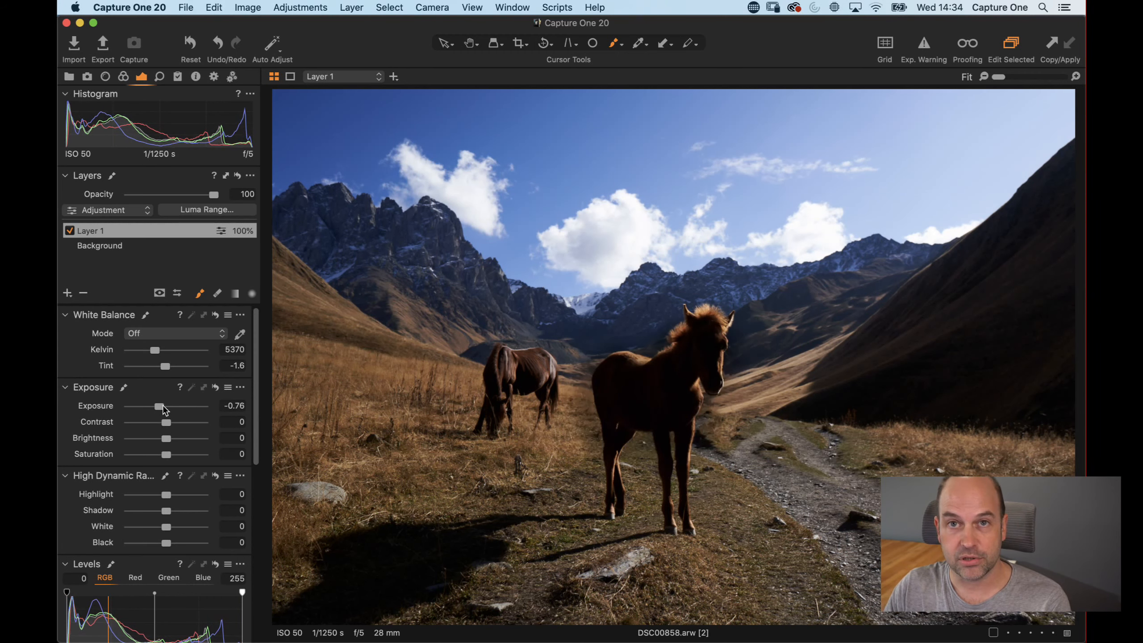
pyautogui.doubleClick(161, 401)
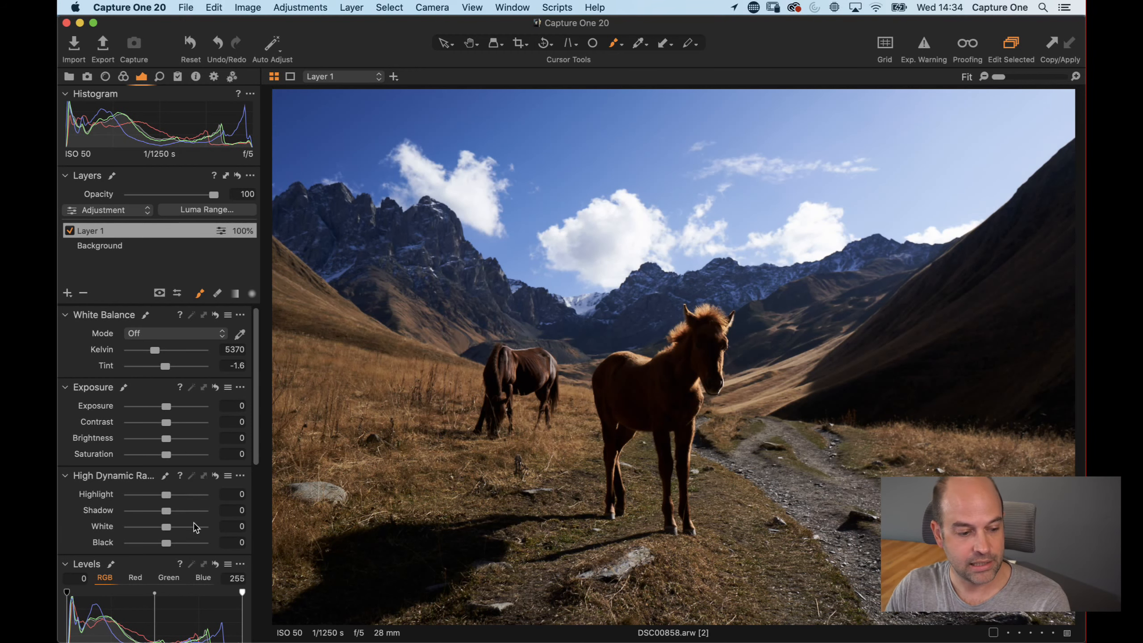
pyautogui.moveTo(168, 543); pyautogui.dragTo(189, 543)
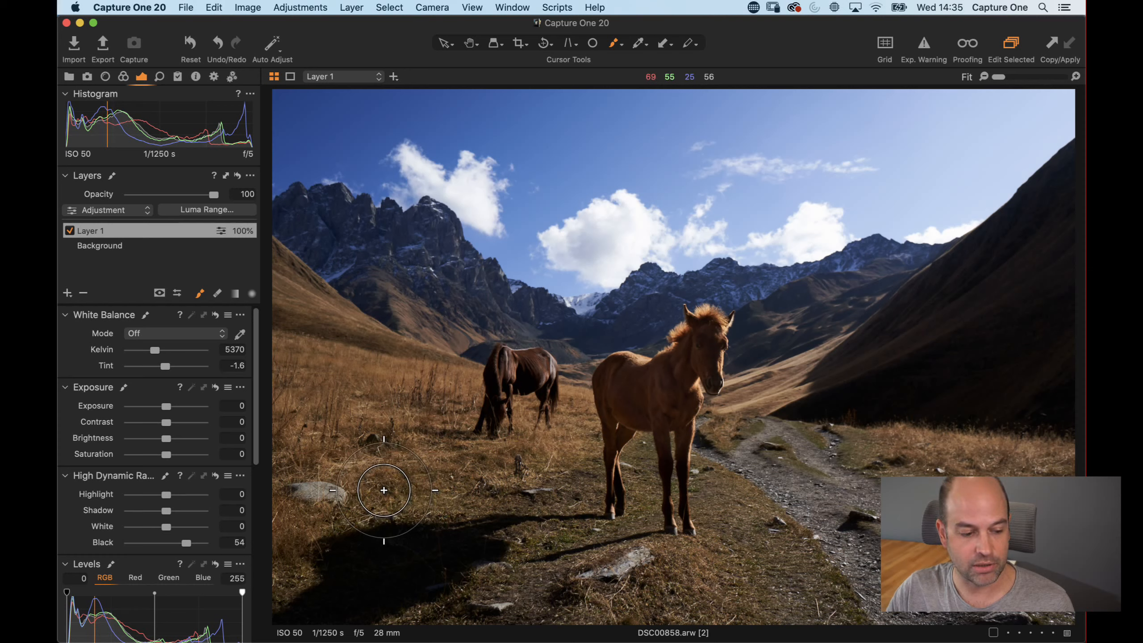
# Inspect the painted mask's coverage of the foreground pony at 50% zoom, and hide the overlay.
pyautogui.press('m')
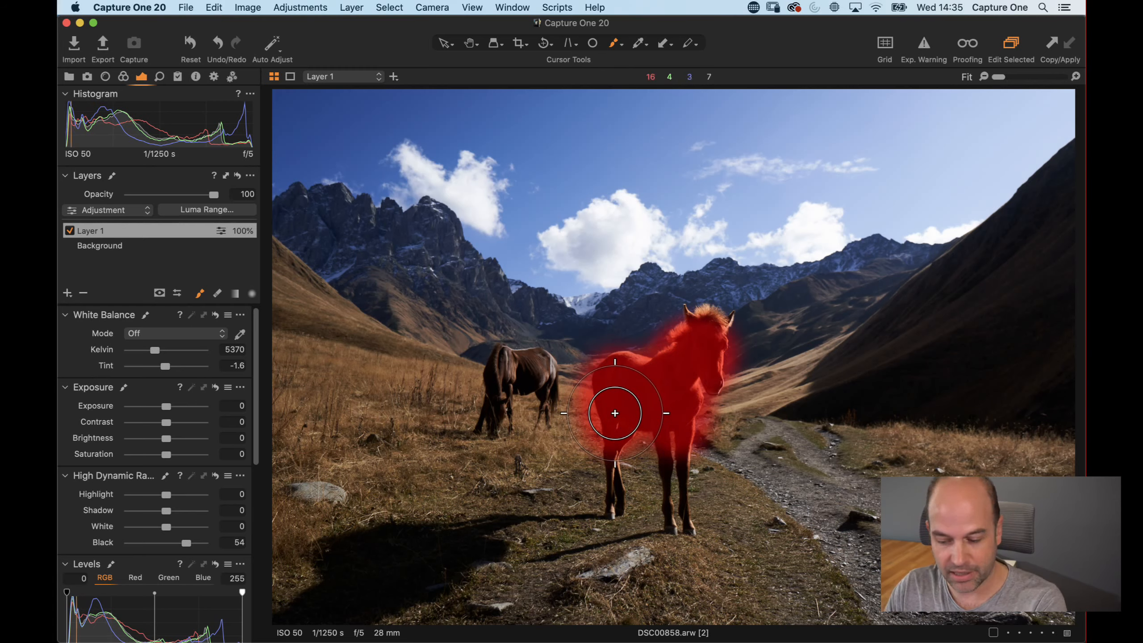
pyautogui.press('space')
pyautogui.scroll(3, 614, 412)
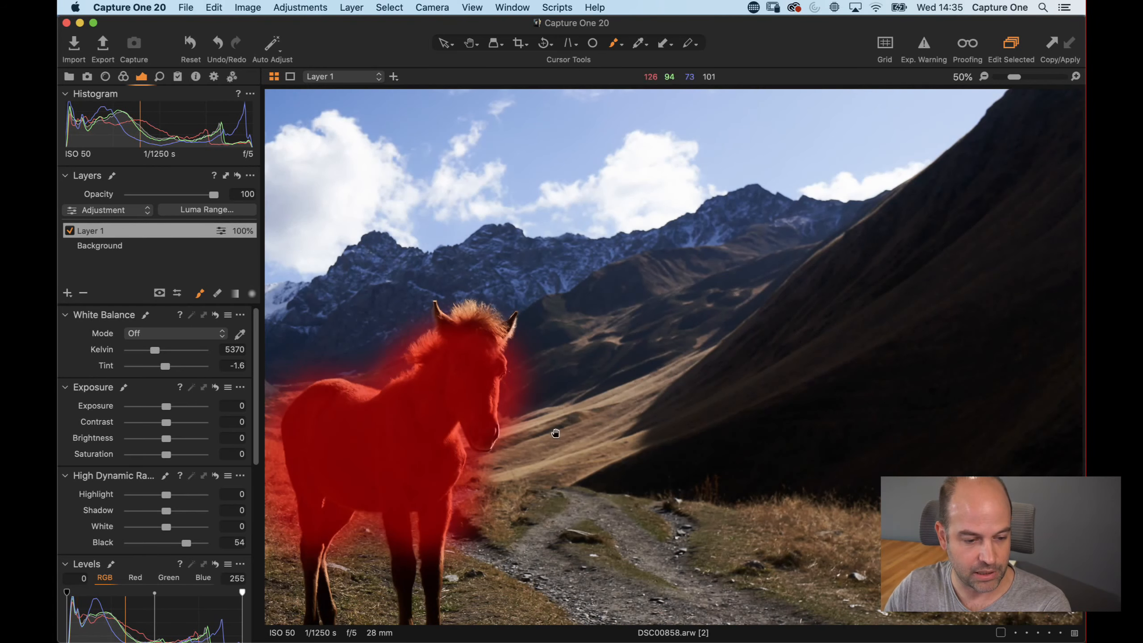
pyautogui.moveTo(833, 419); pyautogui.dragTo(979, 254)
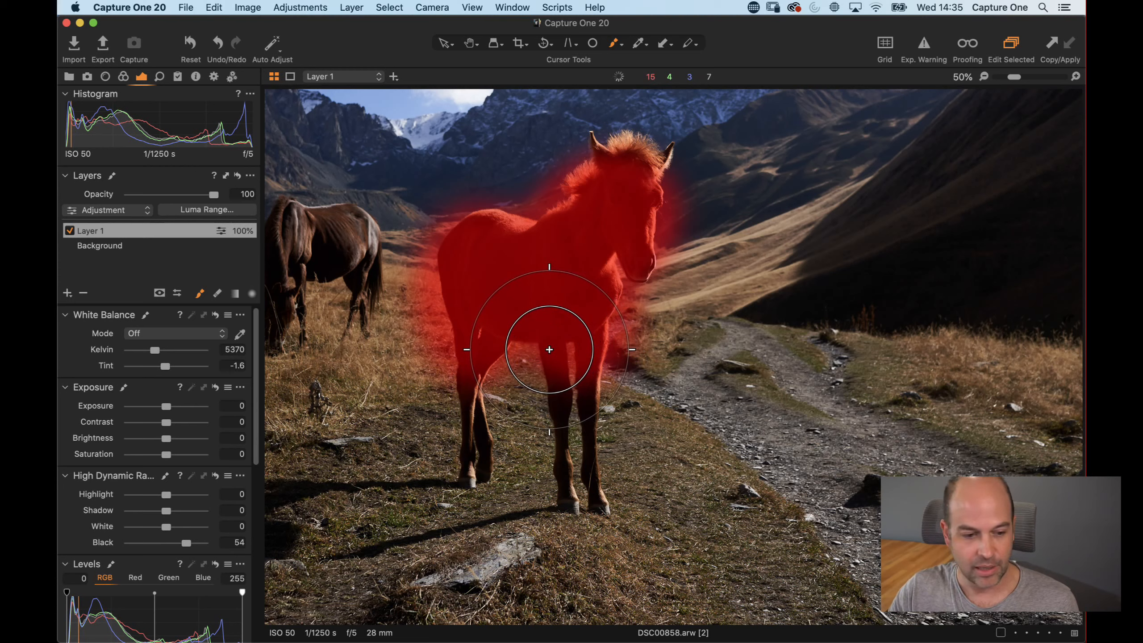
pyautogui.press('m')
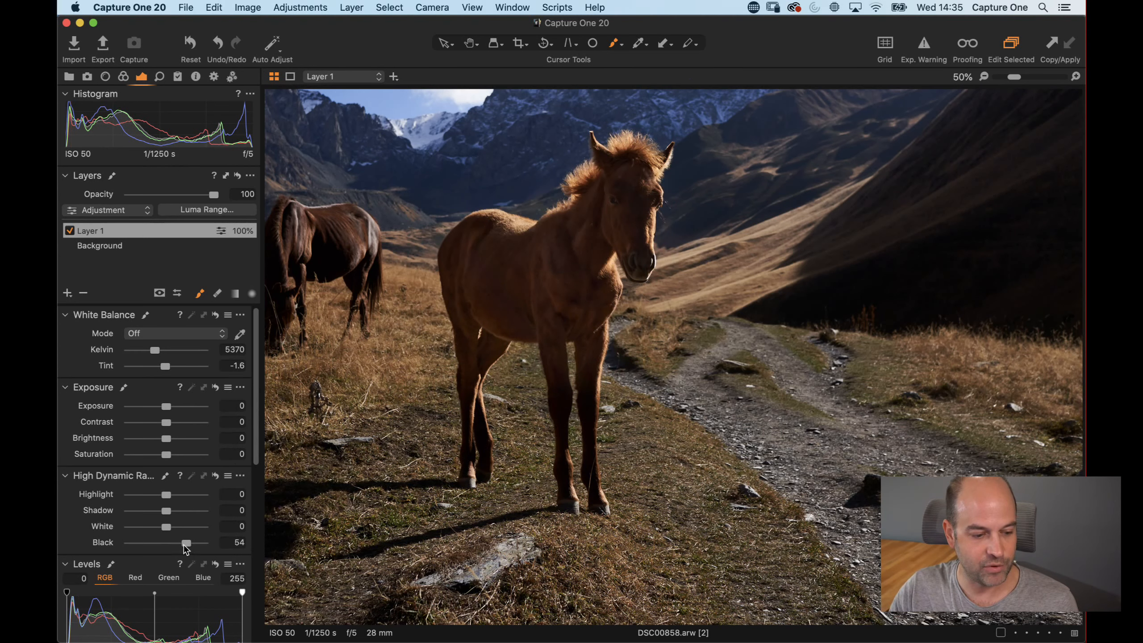
# Compare Black values of 17, 0 and 45 on the masked pony layer, and raise the value to 53.
pyautogui.moveTo(186, 550)
pyautogui.mouseDown()
pyautogui.moveTo(163, 548)
pyautogui.moveTo(172, 548)
pyautogui.mouseUp()
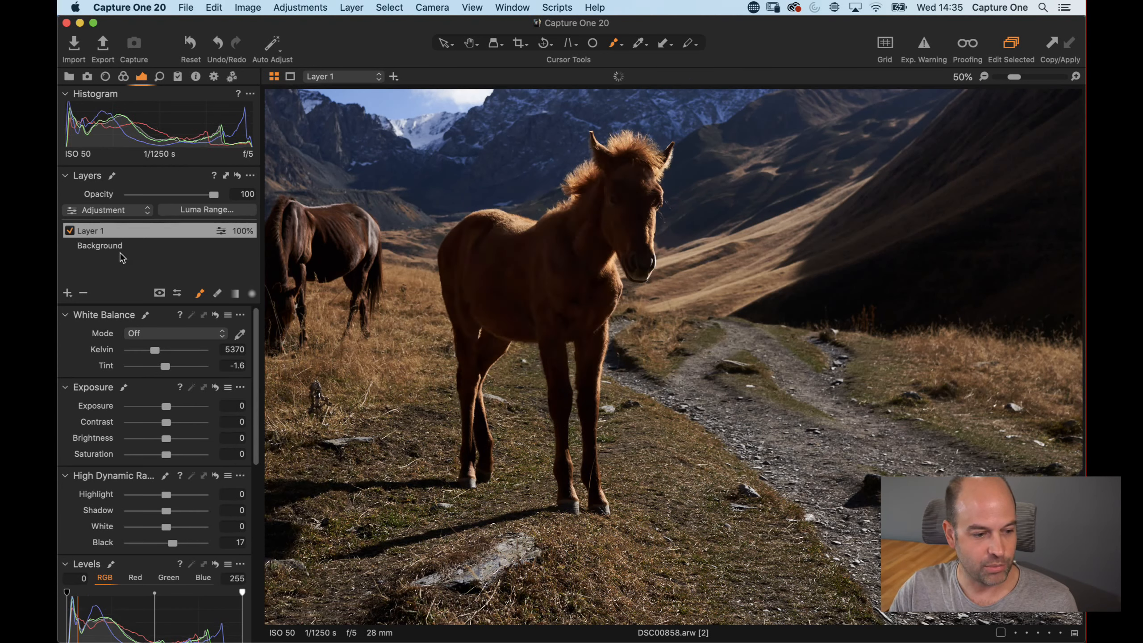
pyautogui.doubleClick(172, 542)
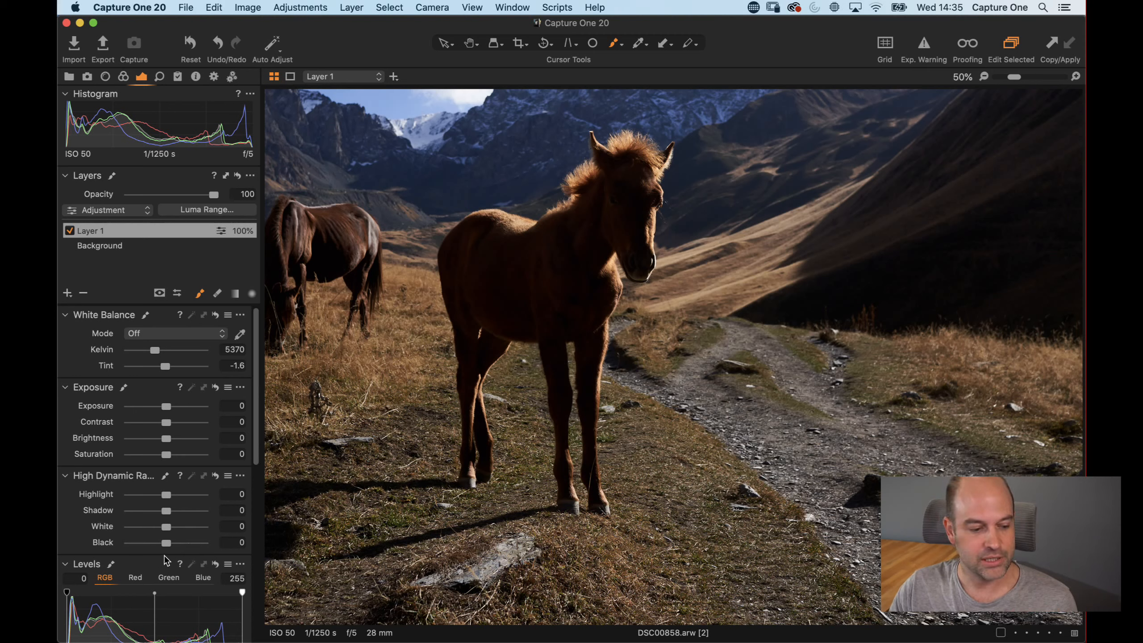
pyautogui.moveTo(166, 546)
pyautogui.mouseDown()
pyautogui.moveTo(188, 547)
pyautogui.moveTo(163, 556)
pyautogui.moveTo(184, 553)
pyautogui.mouseUp()
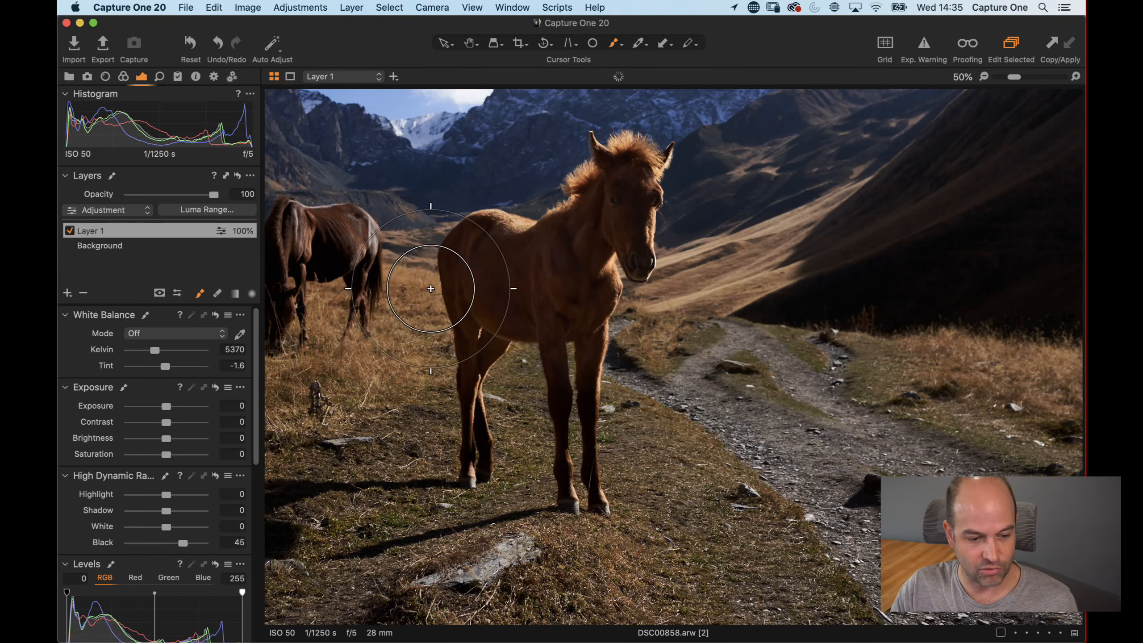
pyautogui.press('h')
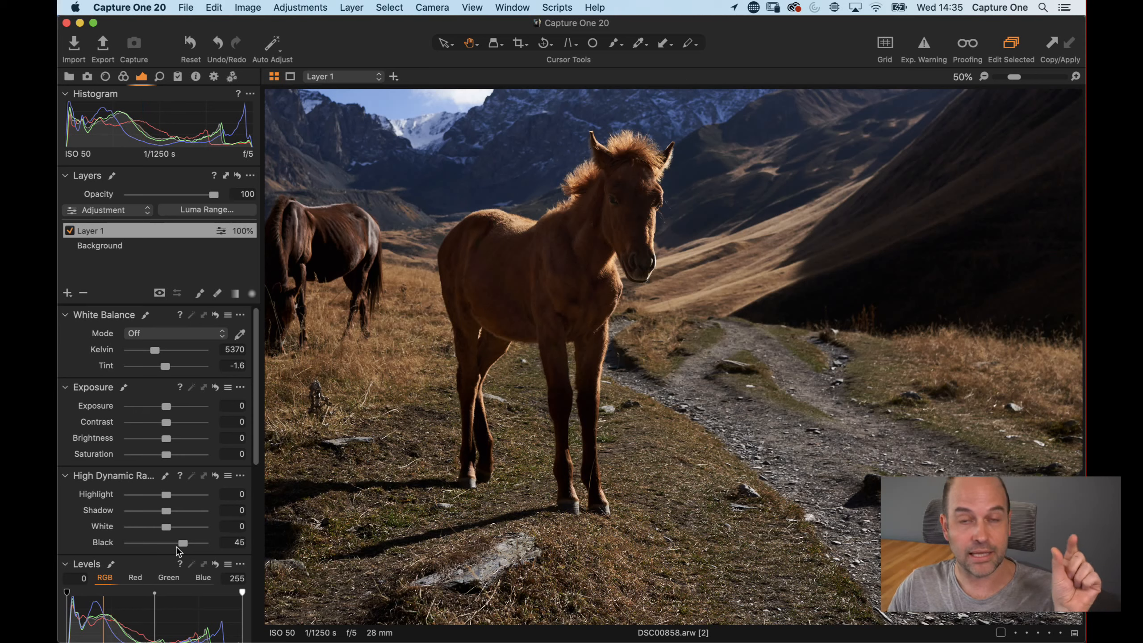
pyautogui.moveTo(178, 548)
pyautogui.mouseDown()
pyautogui.moveTo(168, 546)
pyautogui.moveTo(193, 548)
pyautogui.moveTo(162, 550)
pyautogui.moveTo(186, 547)
pyautogui.mouseUp()
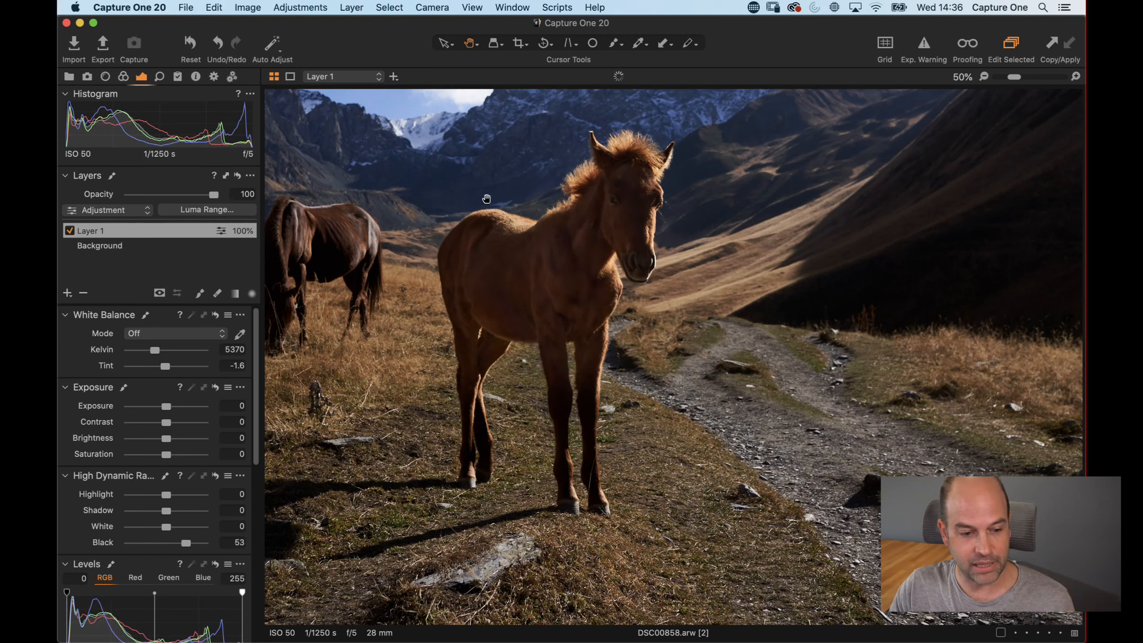
# Check the pony's mask overlay with the mask eraser active, and delete Layer 1 together with its painted mask.
pyautogui.press('m')
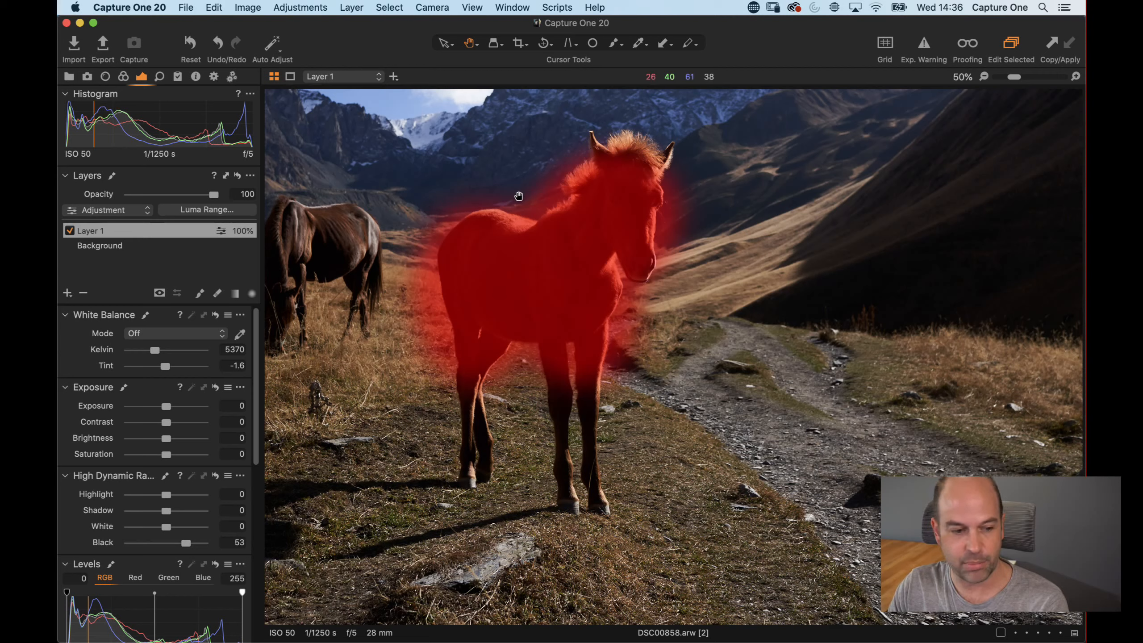
pyautogui.click(219, 293)
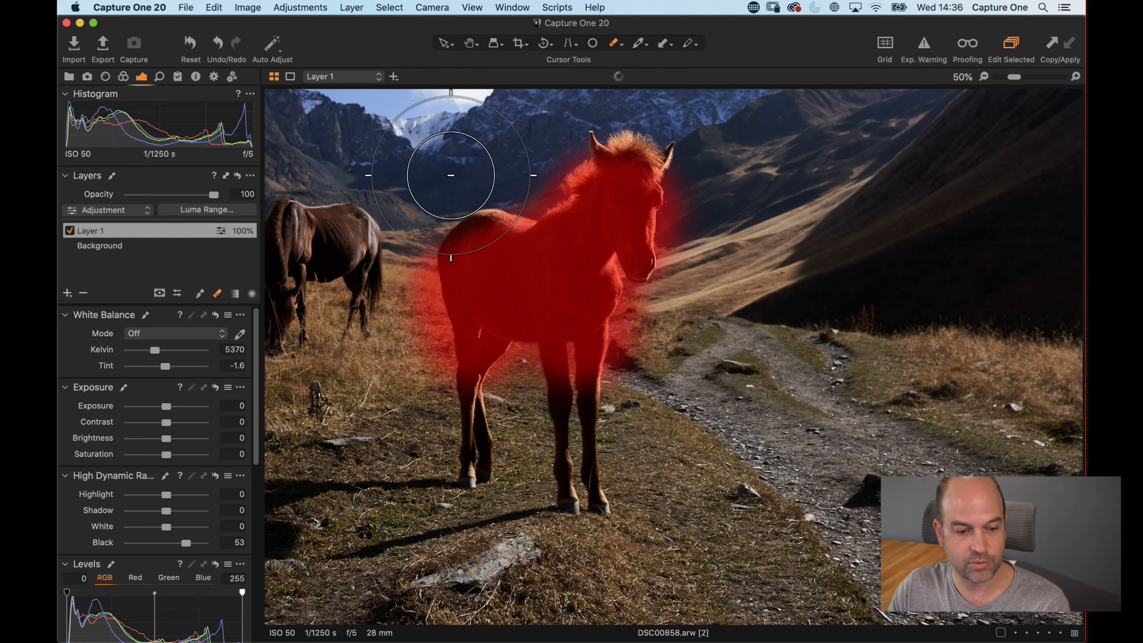
pyautogui.moveTo(546, 642)
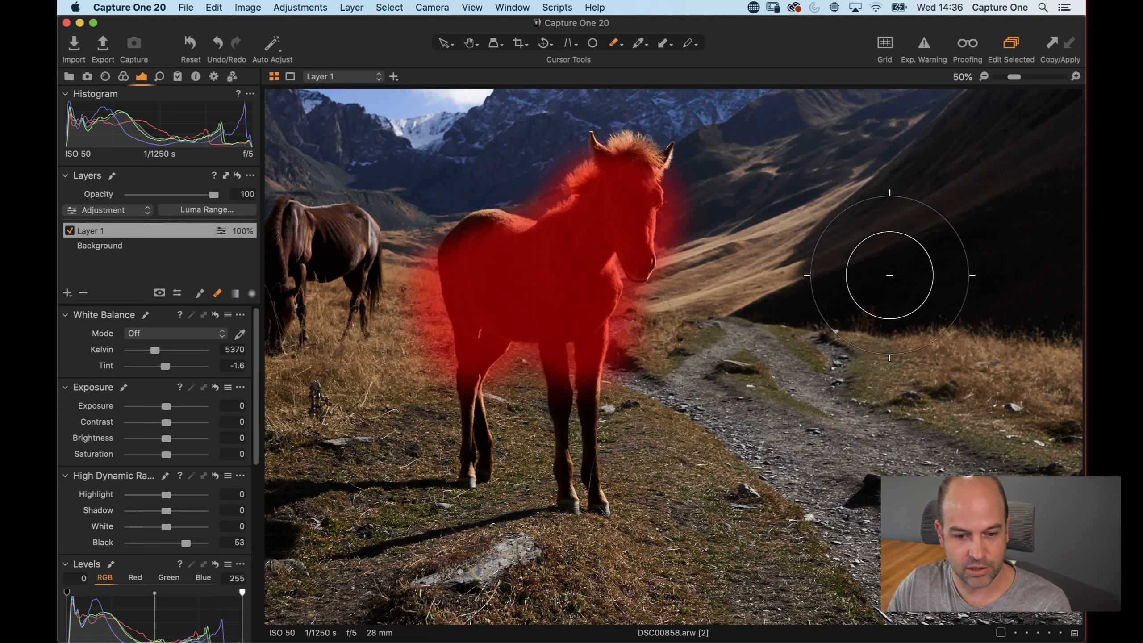
pyautogui.moveTo(1015, 77); pyautogui.dragTo(963, 79)
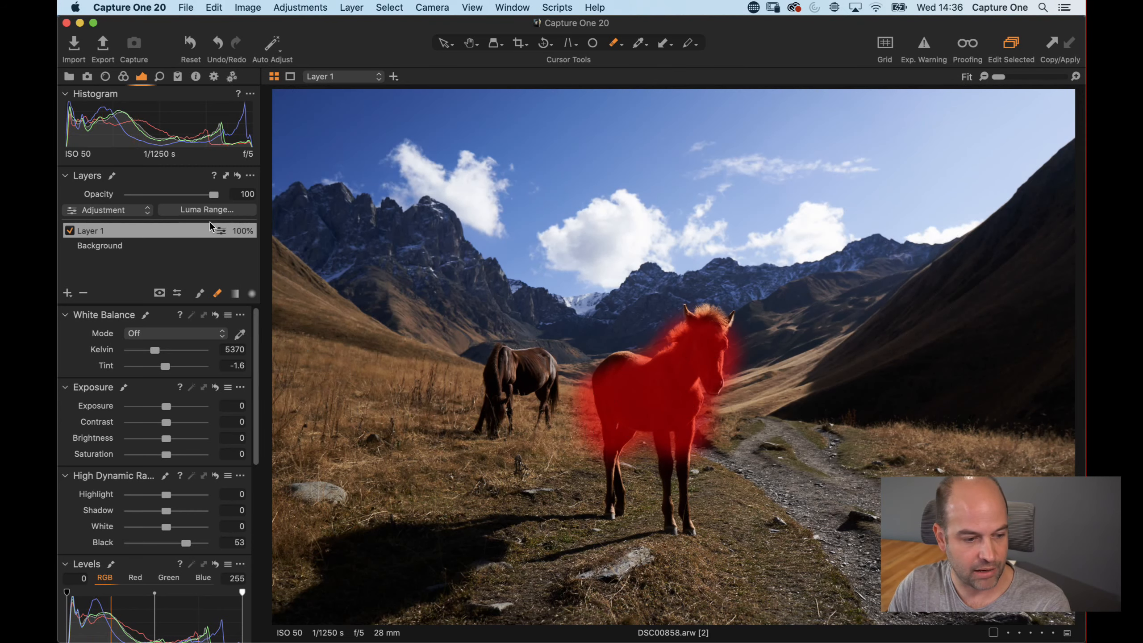
pyautogui.moveTo(121, 231); pyautogui.dragTo(137, 234)
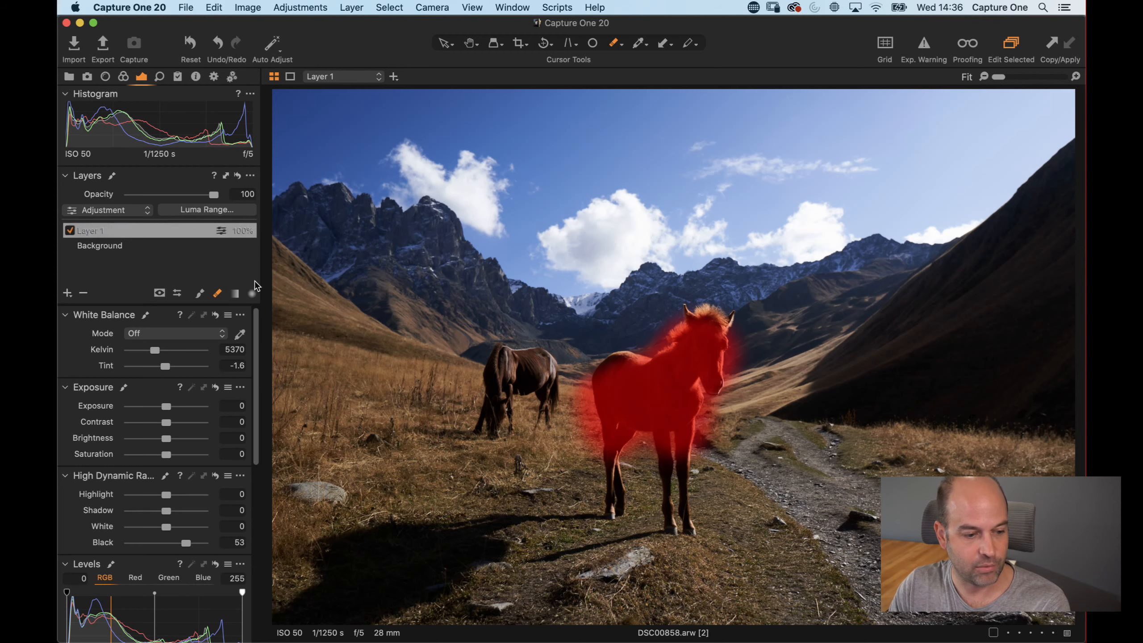
pyautogui.click(84, 294)
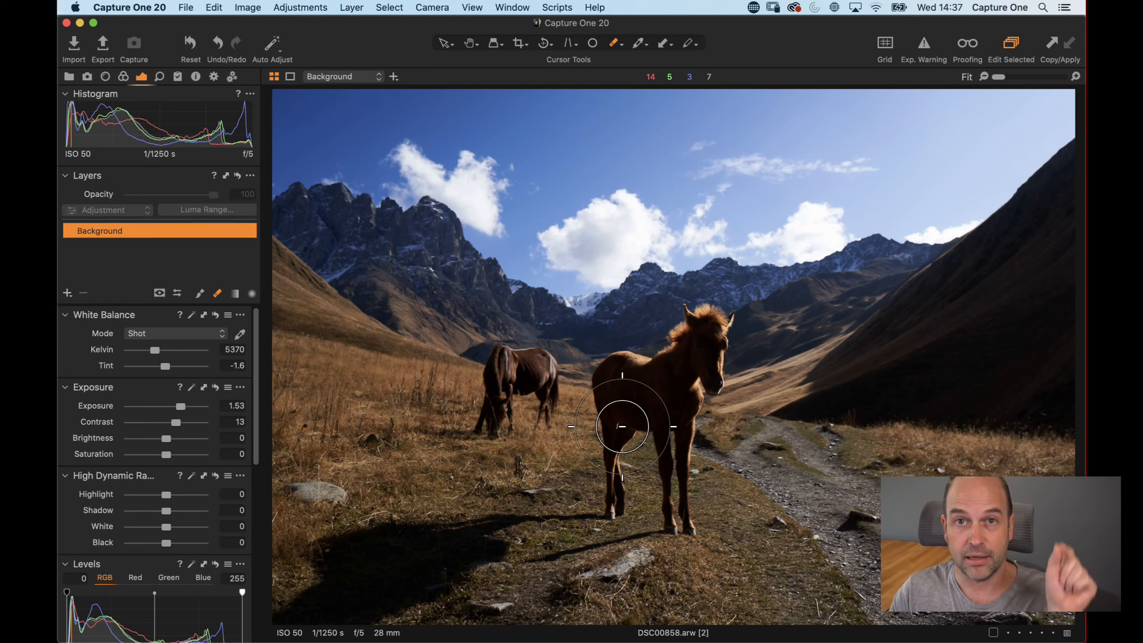
# Create a new filled adjustment layer, name it Pony, and hide its mask overlay.
pyautogui.click(67, 294)
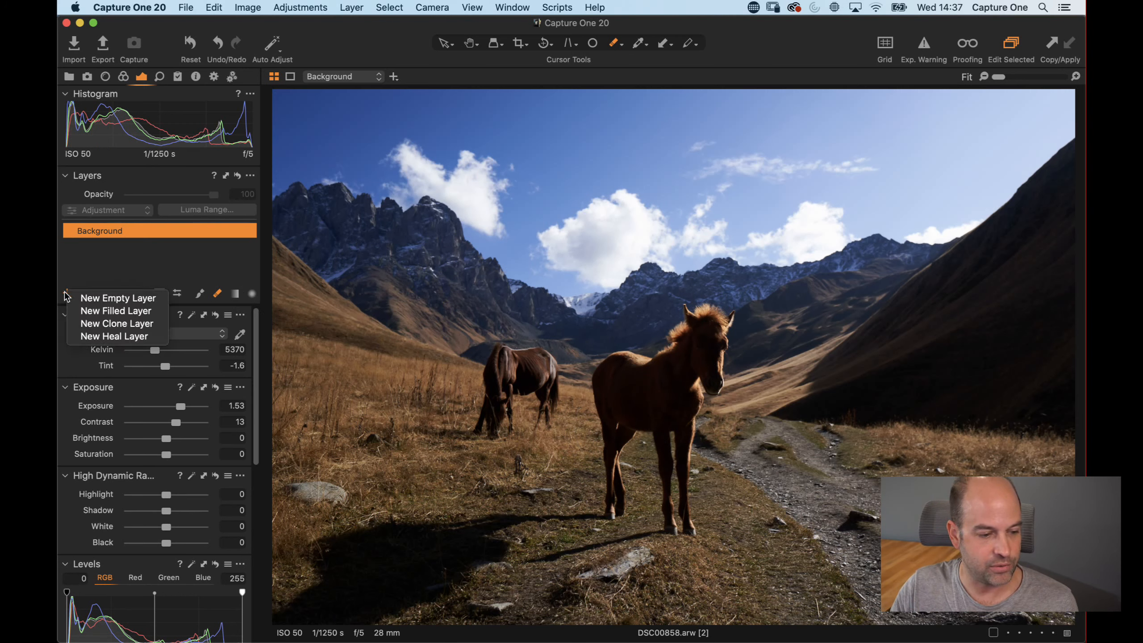
pyautogui.click(98, 311)
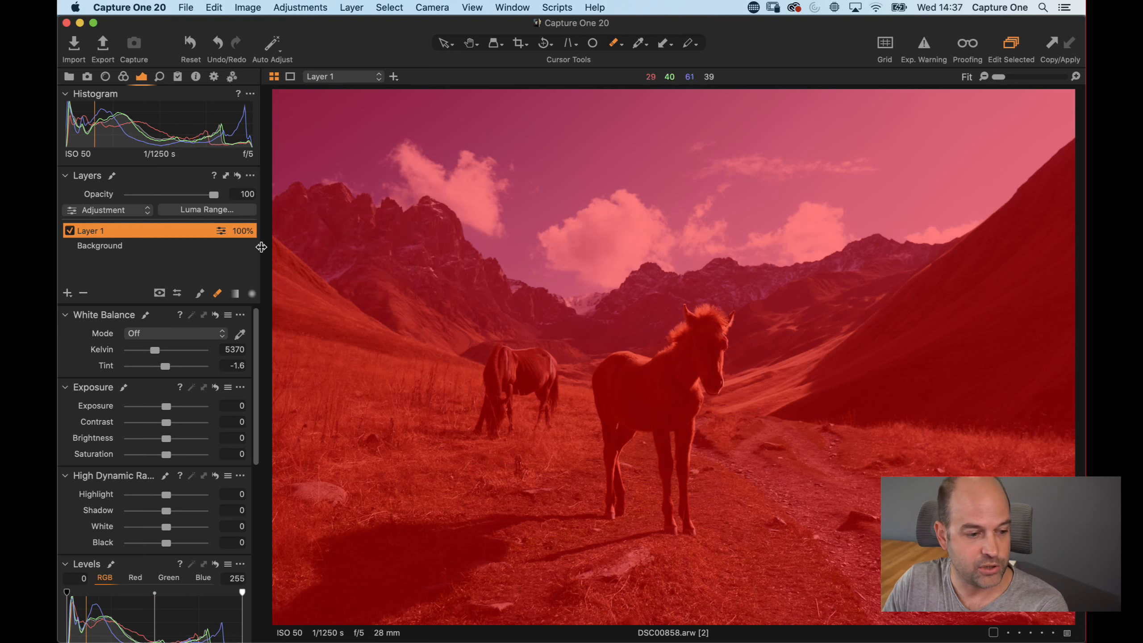
pyautogui.doubleClick(91, 230)
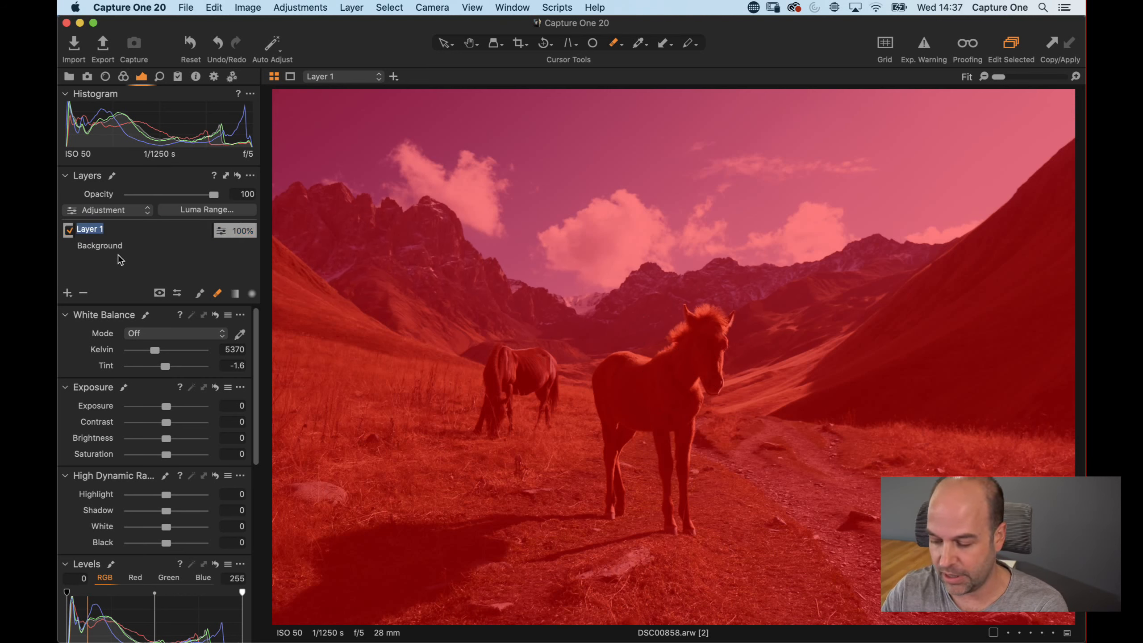
pyautogui.write('Pony')
pyautogui.press('Return')
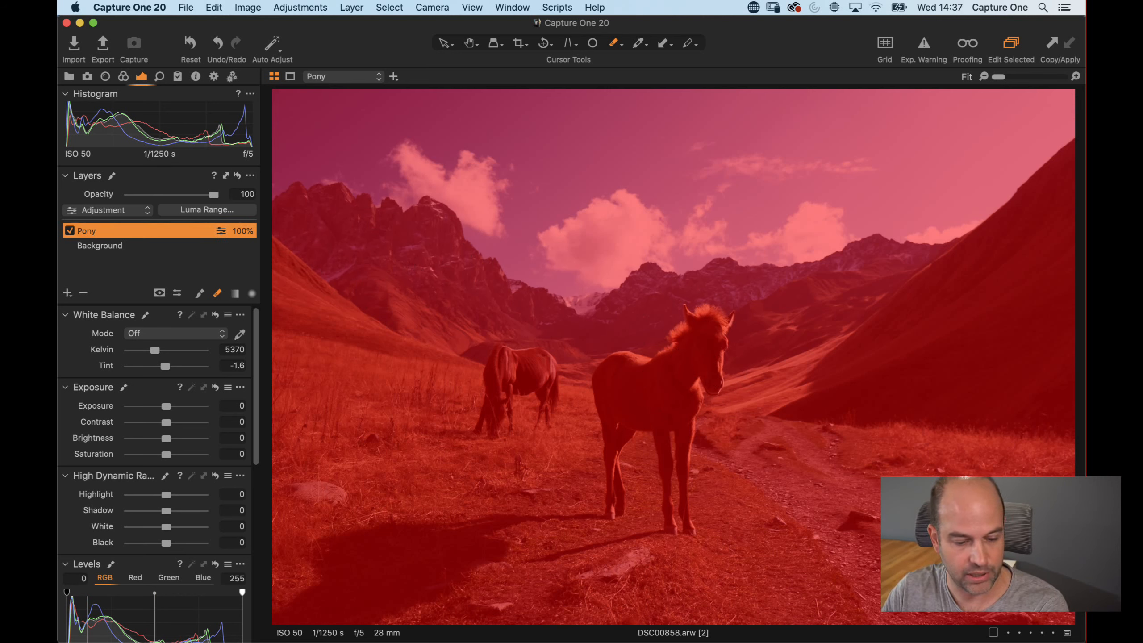
pyautogui.press('m')
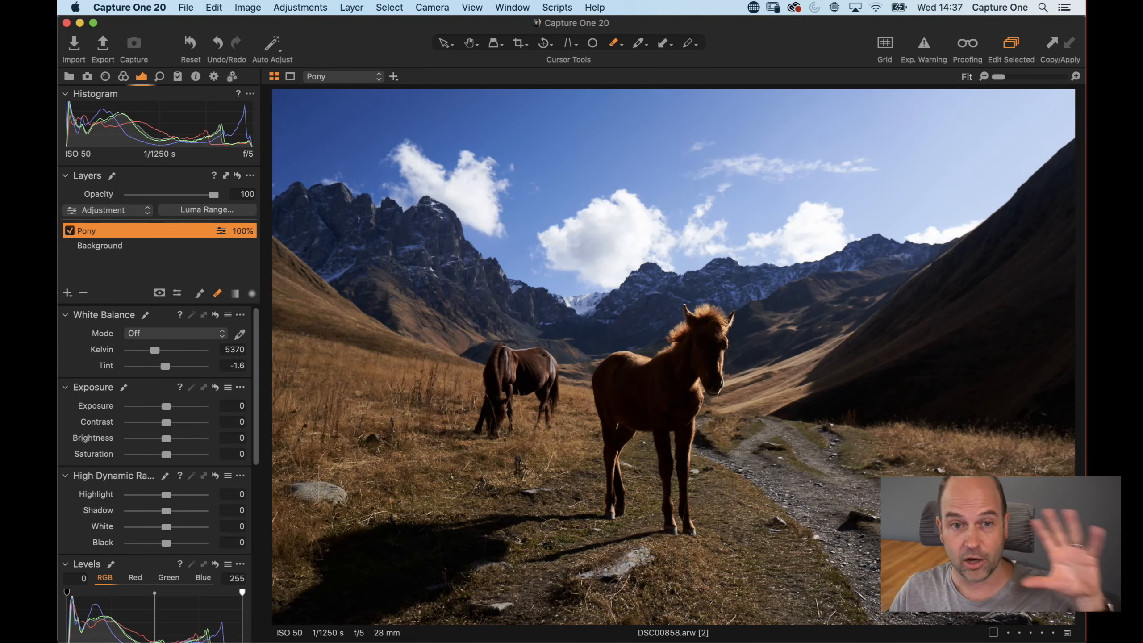
# Test exposure and contrast changes on the Pony layer, and reset both to 0.
pyautogui.moveTo(161, 407); pyautogui.dragTo(157, 409)
pyautogui.moveTo(167, 422)
pyautogui.mouseDown()
pyautogui.moveTo(187, 423)
pyautogui.moveTo(164, 425)
pyautogui.moveTo(176, 427)
pyautogui.mouseUp()
pyautogui.moveTo(163, 407); pyautogui.dragTo(182, 407)
pyautogui.doubleClick(182, 407)
pyautogui.doubleClick(192, 423)
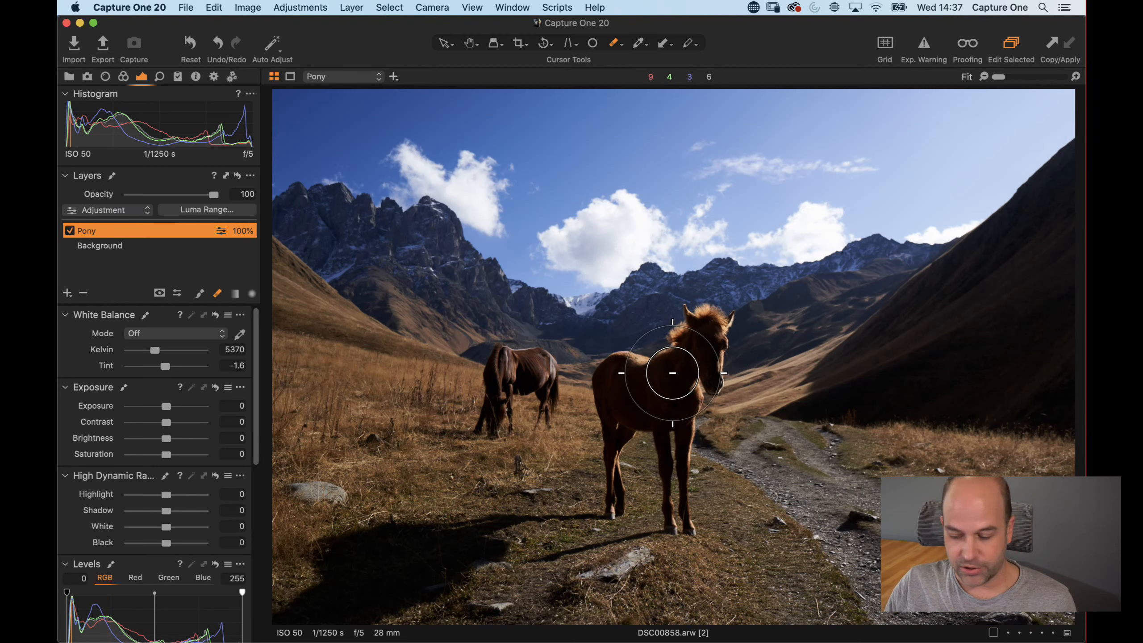
# Frame the foreground pony at 50% zoom and set the Pony layer's Black to 73.
pyautogui.press('h')
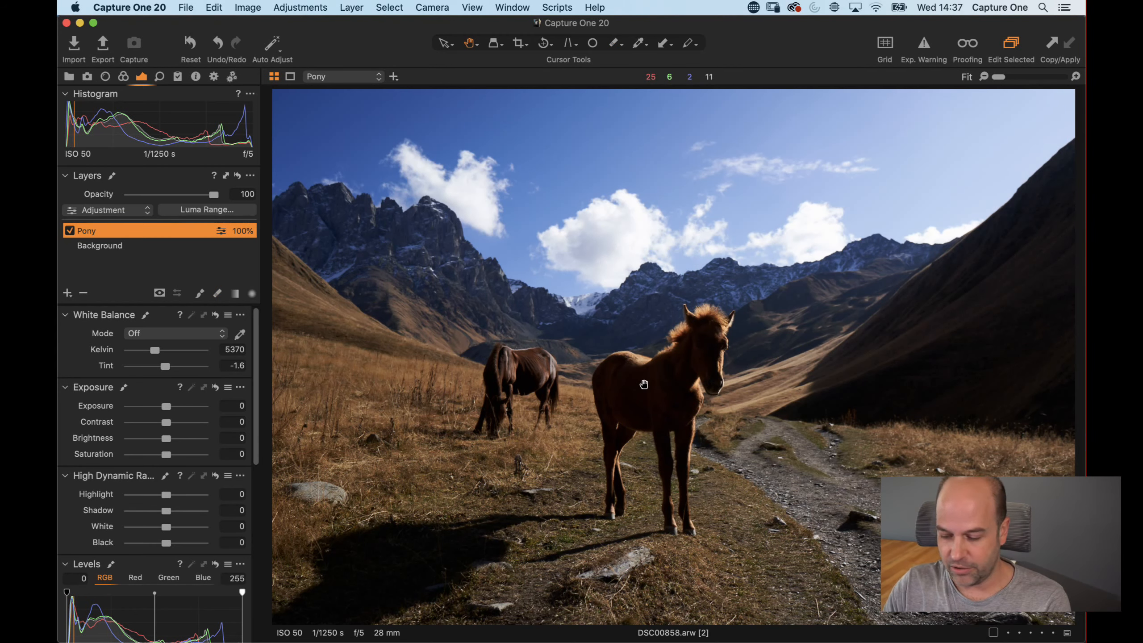
pyautogui.press('super+plus')
pyautogui.press('super+plus')
pyautogui.moveTo(623, 467); pyautogui.dragTo(564, 325)
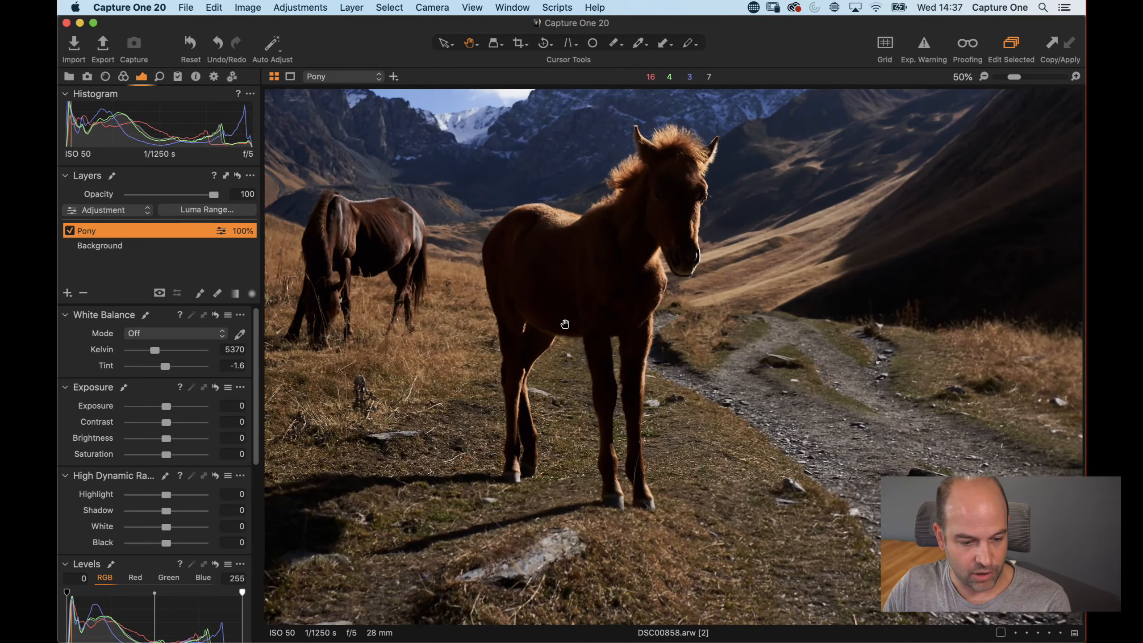
pyautogui.moveTo(161, 547); pyautogui.dragTo(195, 548)
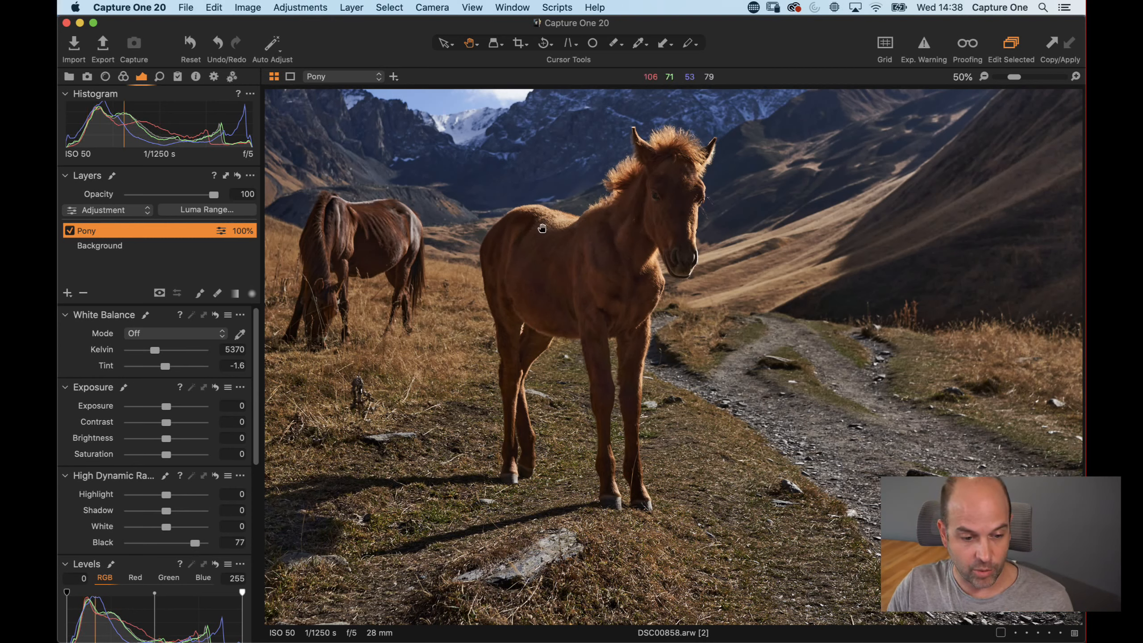
pyautogui.moveTo(195, 543); pyautogui.dragTo(193, 543)
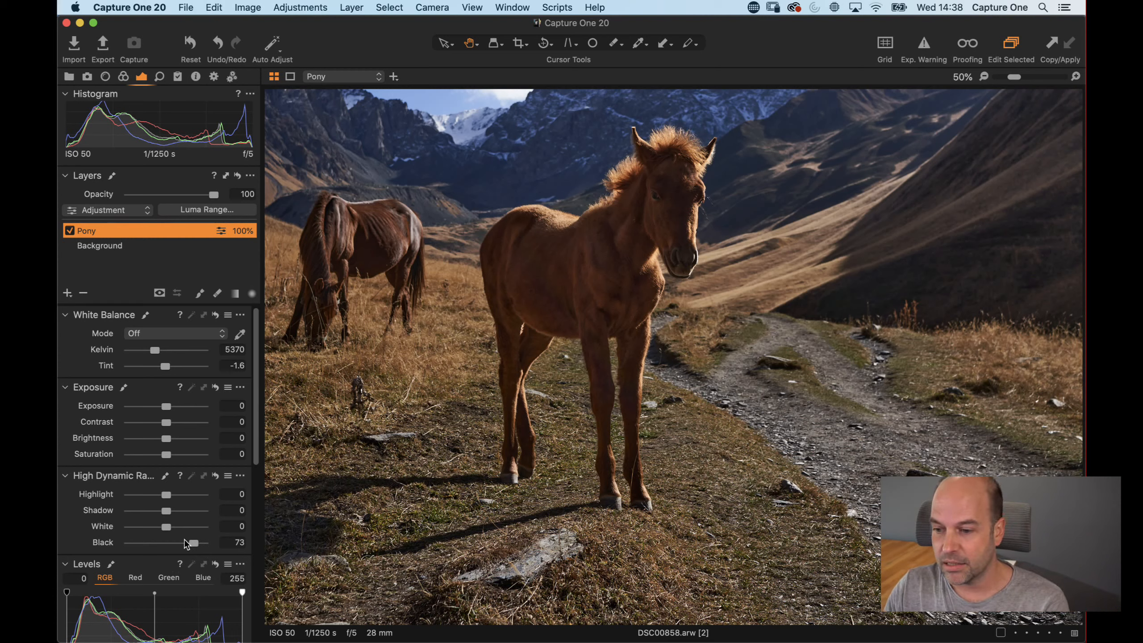
# Clear the mask of the Pony layer while keeping its adjustments, and reframe the foreground pony.
pyautogui.rightClick(98, 232)
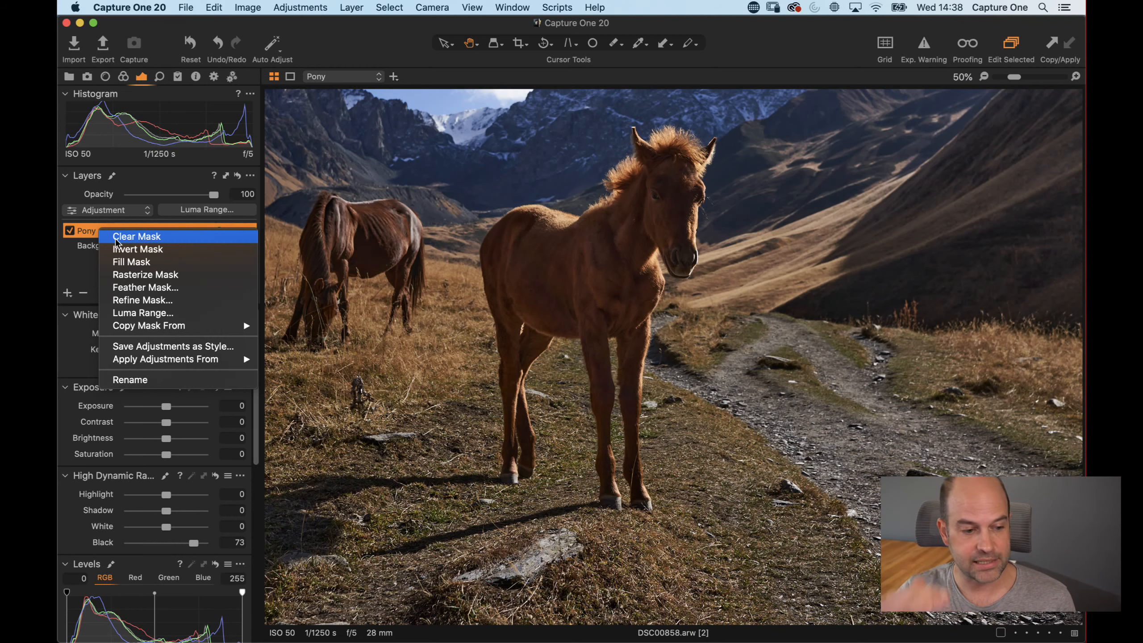
pyautogui.click(146, 238)
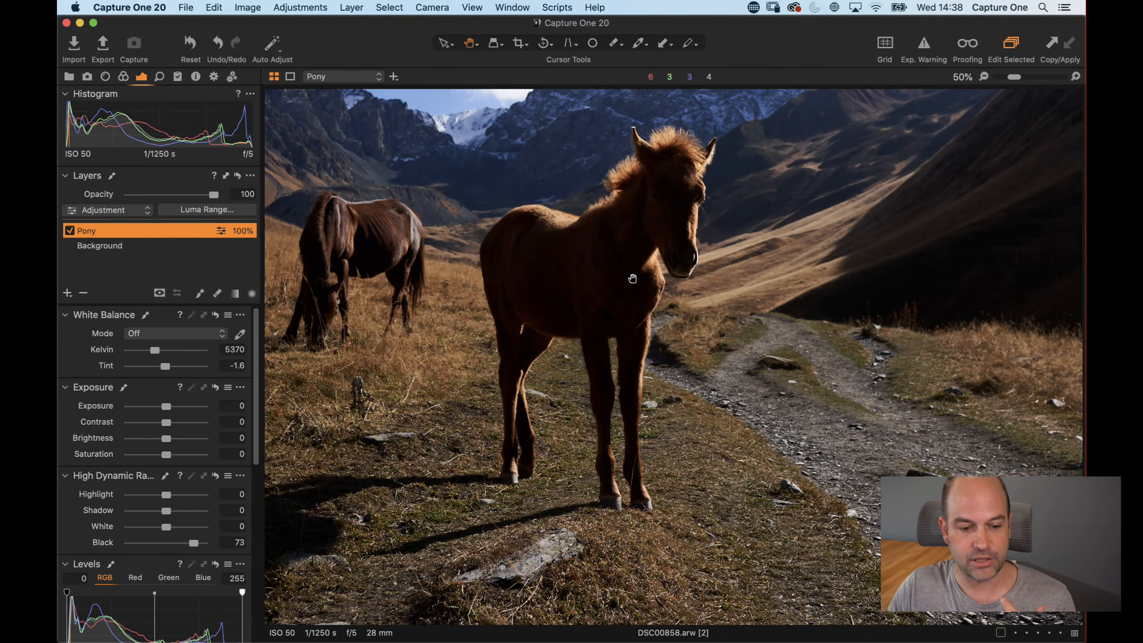
pyautogui.moveTo(636, 279); pyautogui.dragTo(647, 301)
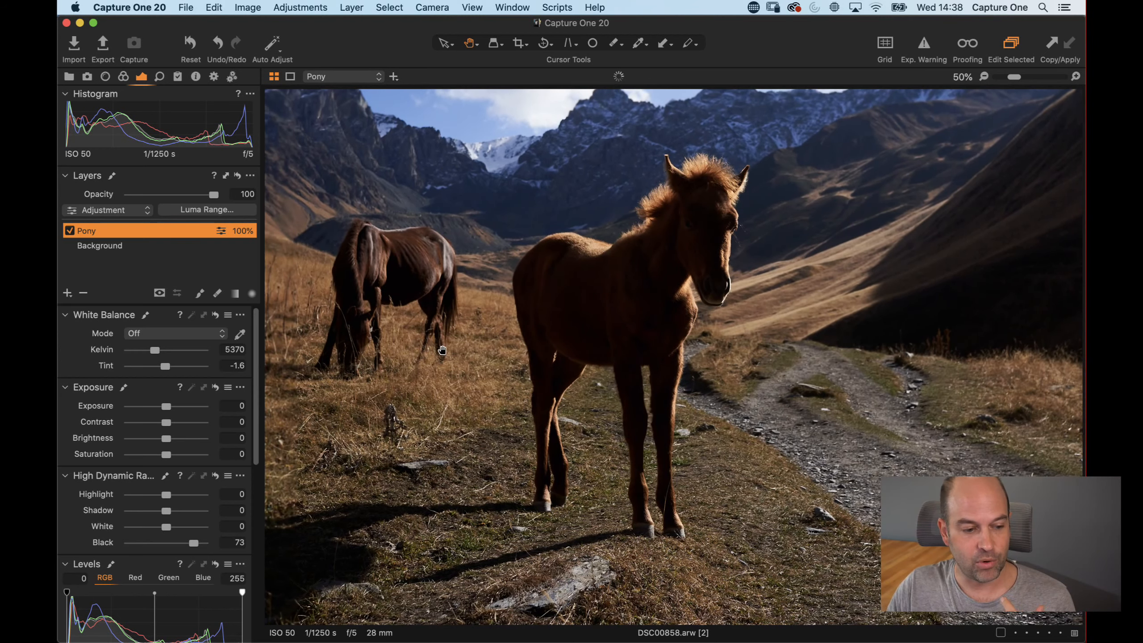
# Activate the mask brush and reduce its flow to 6.
pyautogui.click(199, 293)
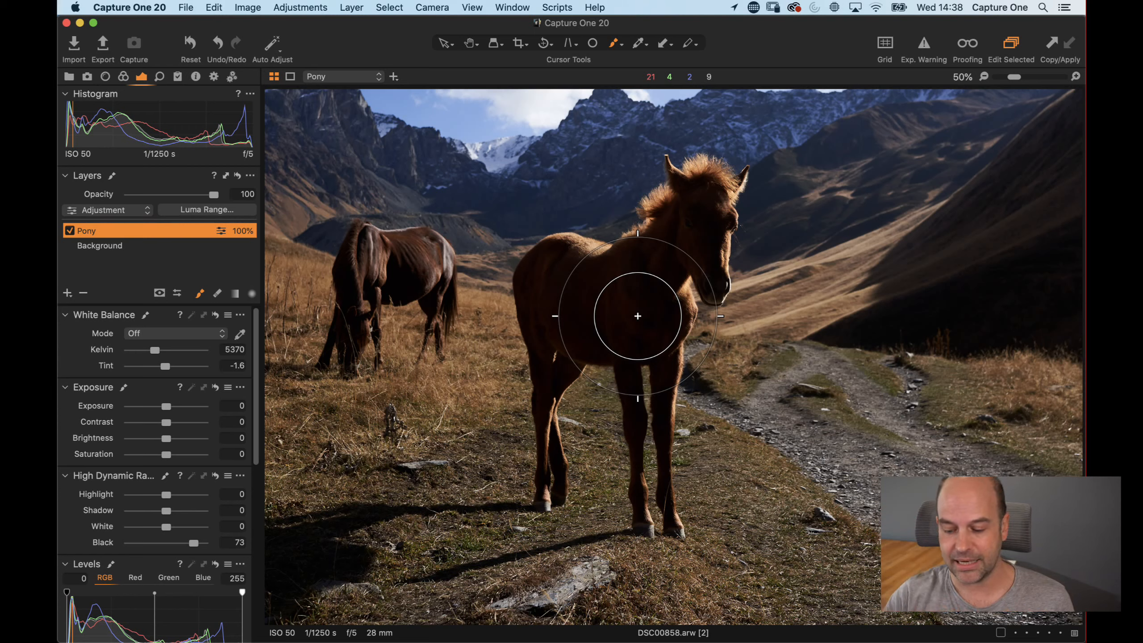
pyautogui.rightClick(578, 266)
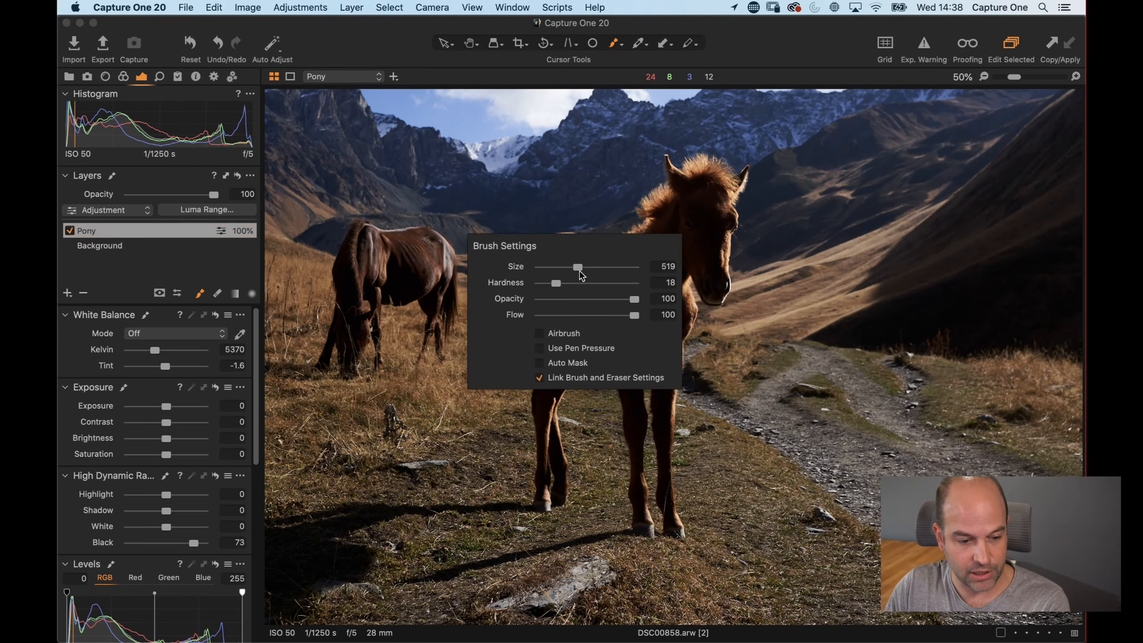
pyautogui.moveTo(635, 315); pyautogui.dragTo(543, 316)
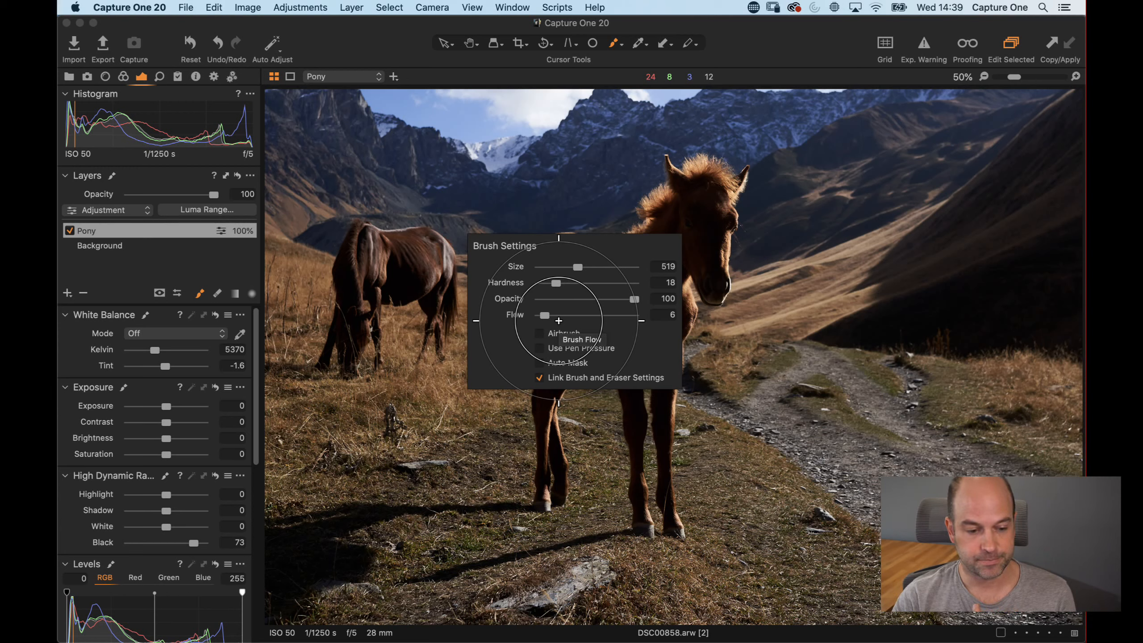
# Turn off the computer's Wi-Fi.
pyautogui.click(875, 7)
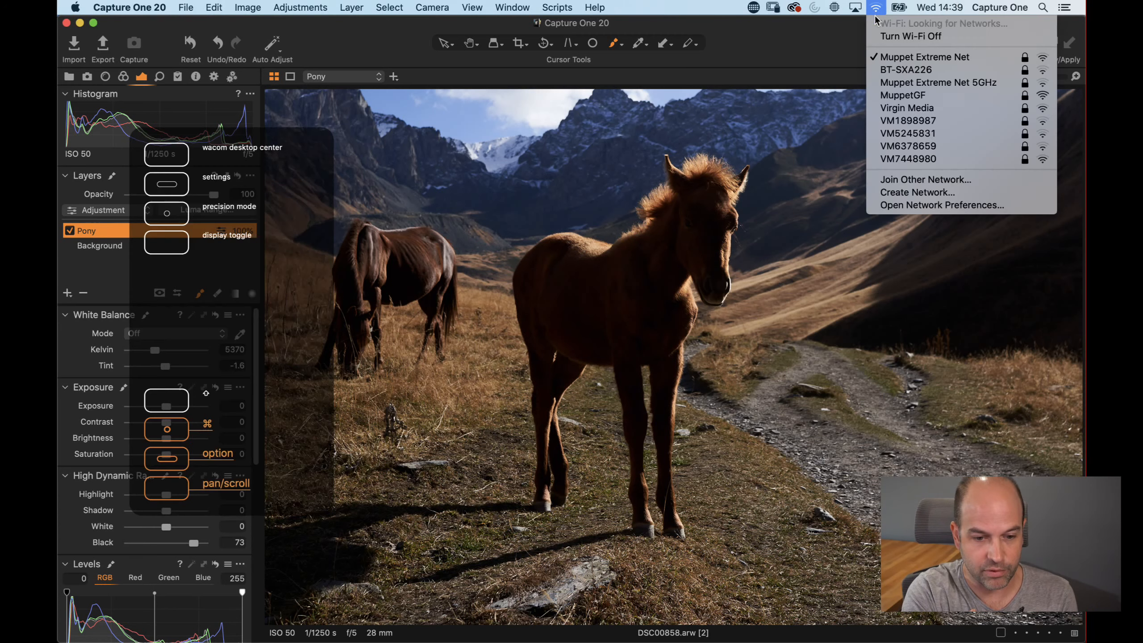
pyautogui.click(889, 37)
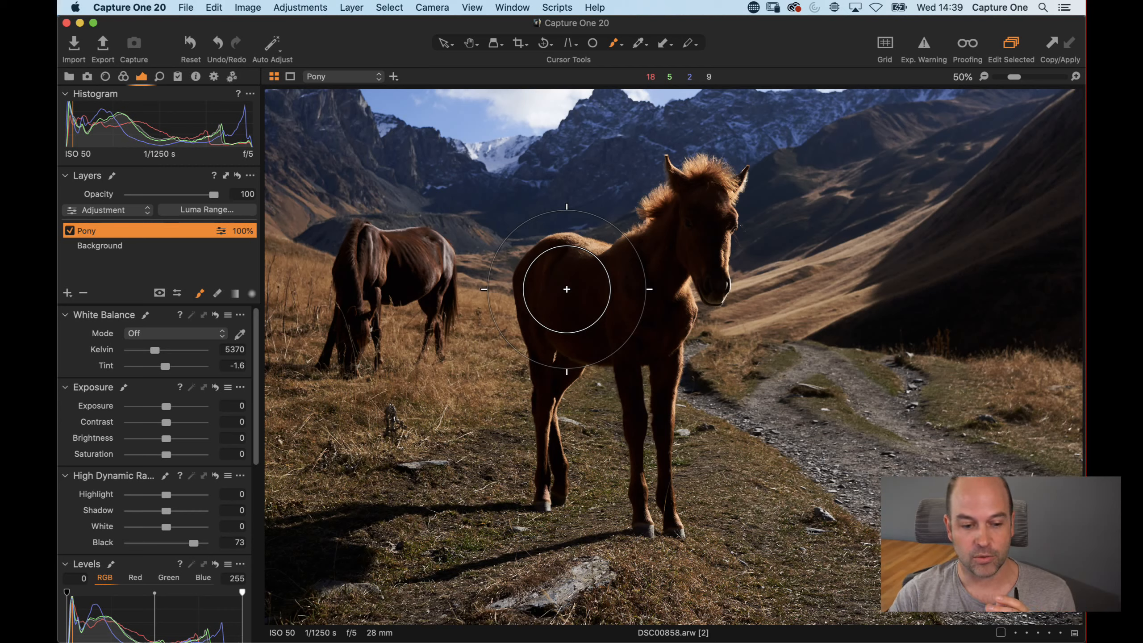
# Lower the mask brush's flow to 5.
pyautogui.rightClick(566, 281)
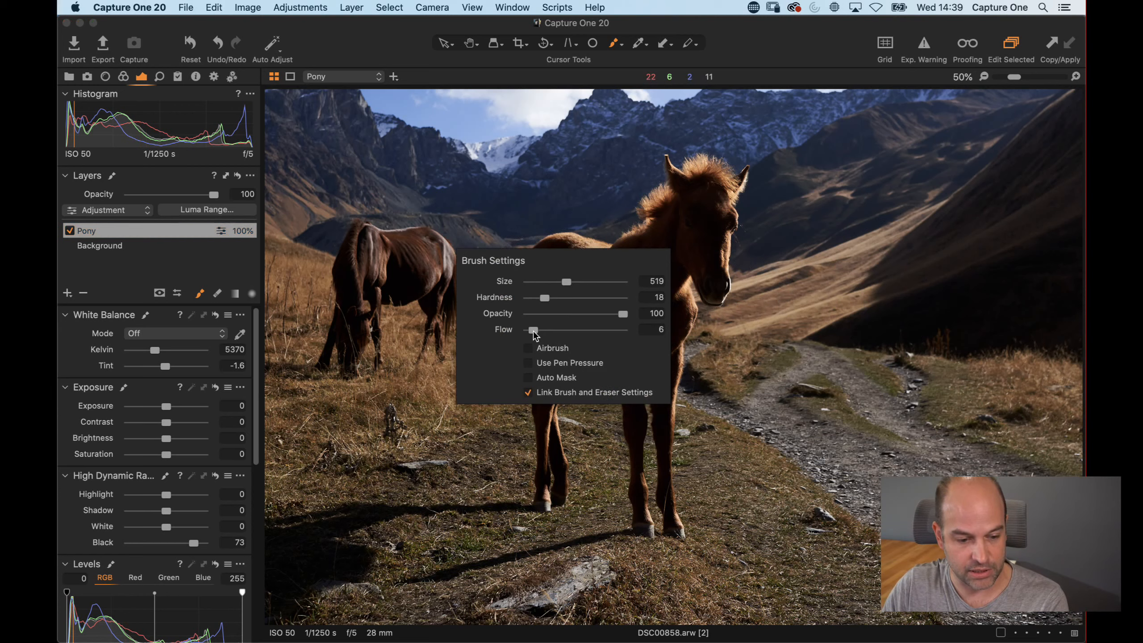
pyautogui.moveTo(533, 331); pyautogui.dragTo(531, 331)
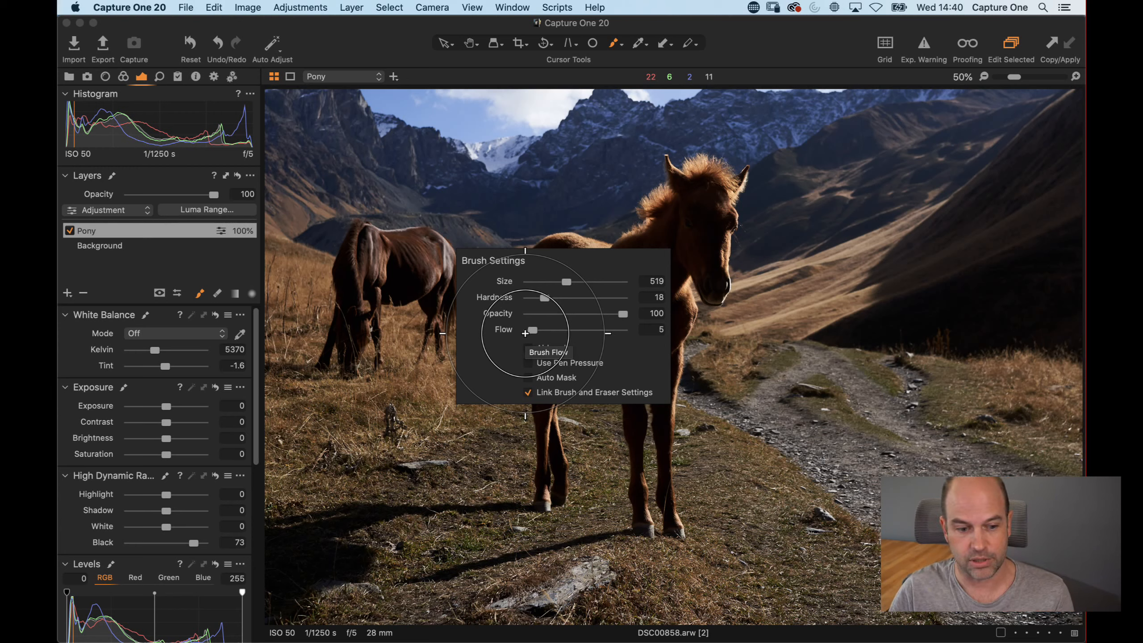
# Brush the Pony layer's adjustment onto the foreground pony's chest, neck, front legs and hindquarters, checking the coverage with the mask overlay.
pyautogui.moveTo(628, 311)
pyautogui.mouseDown()
pyautogui.moveTo(645, 283)
pyautogui.moveTo(651, 251)
pyautogui.moveTo(603, 311)
pyautogui.moveTo(665, 226)
pyautogui.moveTo(625, 299)
pyautogui.moveTo(660, 251)
pyautogui.moveTo(563, 322)
pyautogui.moveTo(646, 281)
pyautogui.moveTo(645, 443)
pyautogui.moveTo(638, 272)
pyautogui.moveTo(673, 257)
pyautogui.moveTo(710, 214)
pyautogui.moveTo(716, 274)
pyautogui.moveTo(577, 308)
pyautogui.moveTo(604, 323)
pyautogui.moveTo(673, 302)
pyautogui.moveTo(685, 264)
pyautogui.moveTo(651, 456)
pyautogui.moveTo(648, 409)
pyautogui.moveTo(643, 420)
pyautogui.moveTo(684, 236)
pyautogui.moveTo(699, 220)
pyautogui.moveTo(662, 256)
pyautogui.moveTo(644, 308)
pyautogui.moveTo(653, 406)
pyautogui.moveTo(643, 410)
pyautogui.moveTo(646, 259)
pyautogui.moveTo(584, 281)
pyautogui.mouseUp()
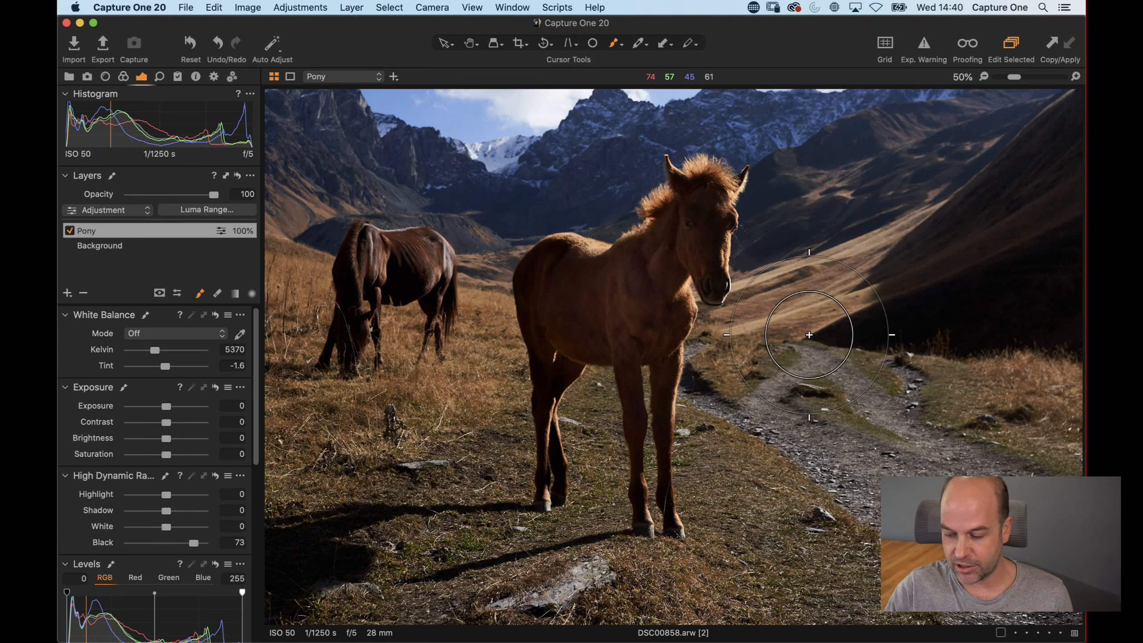
pyautogui.press('m')
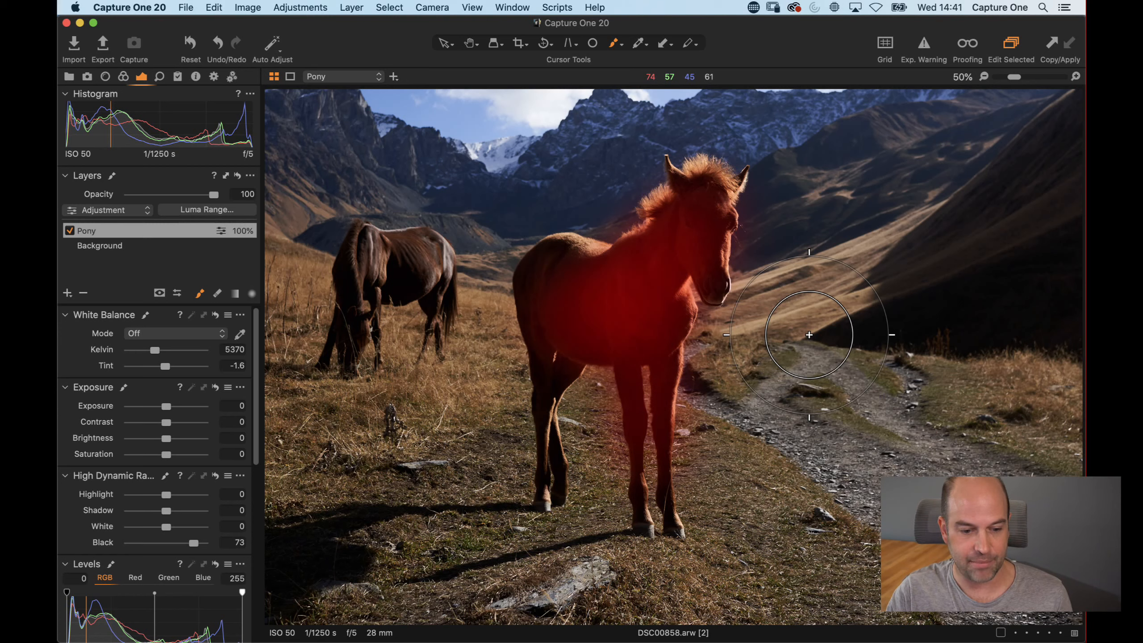
pyautogui.press('m')
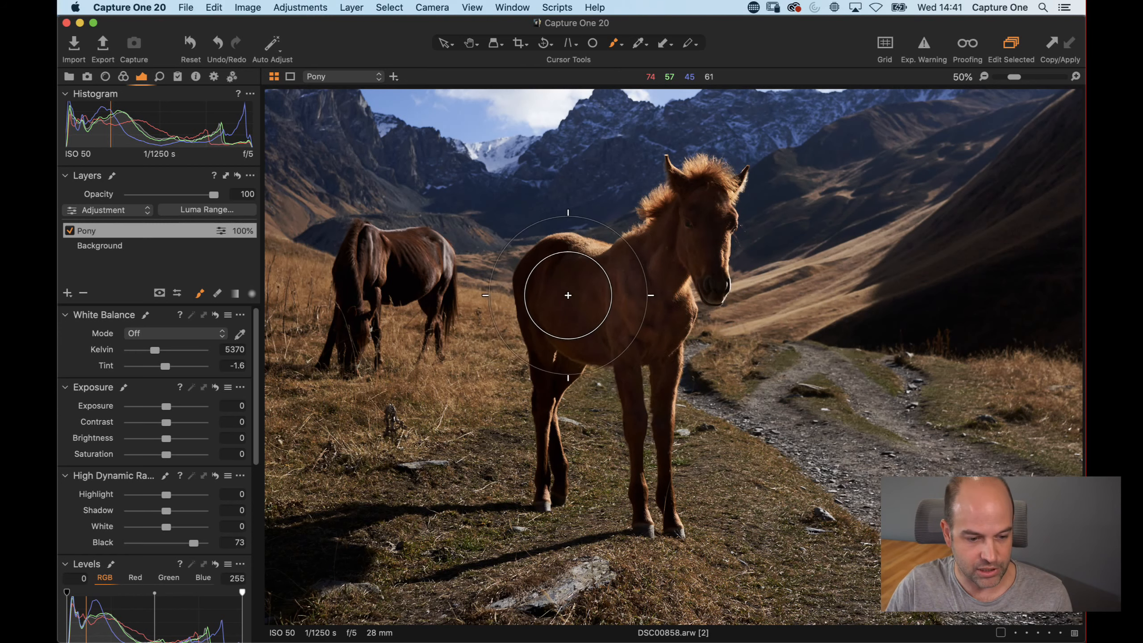
pyautogui.moveTo(568, 296)
pyautogui.mouseDown()
pyautogui.moveTo(539, 303)
pyautogui.moveTo(546, 297)
pyautogui.moveTo(560, 350)
pyautogui.mouseUp()
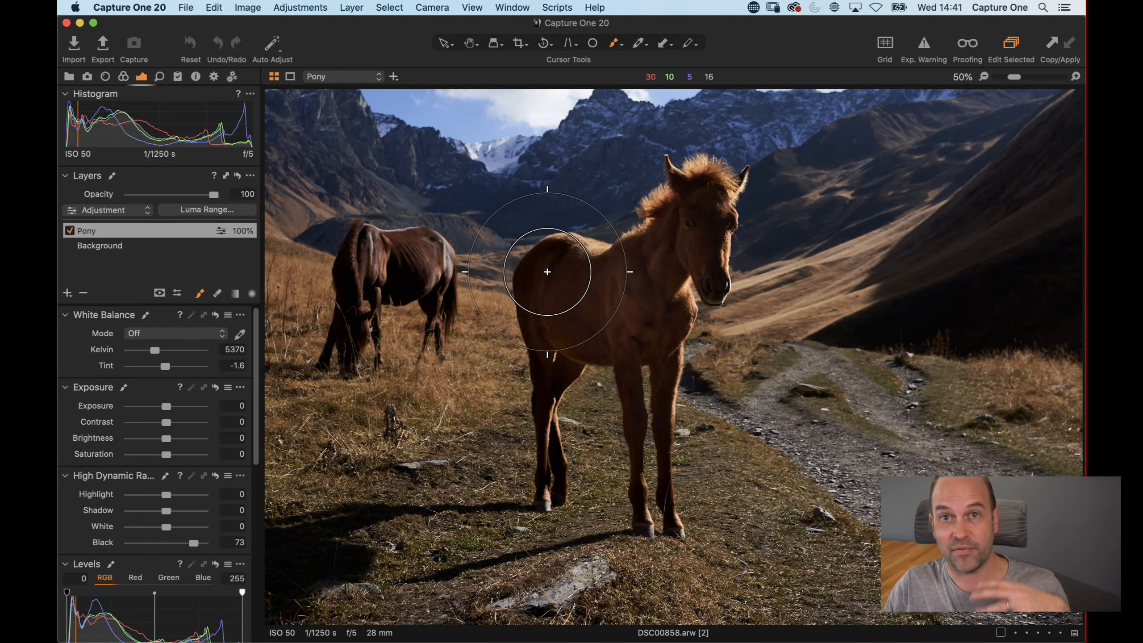
# Switch to the mask eraser, lightly erase over the pony's flank, and check the eraser settings.
pyautogui.press('e')
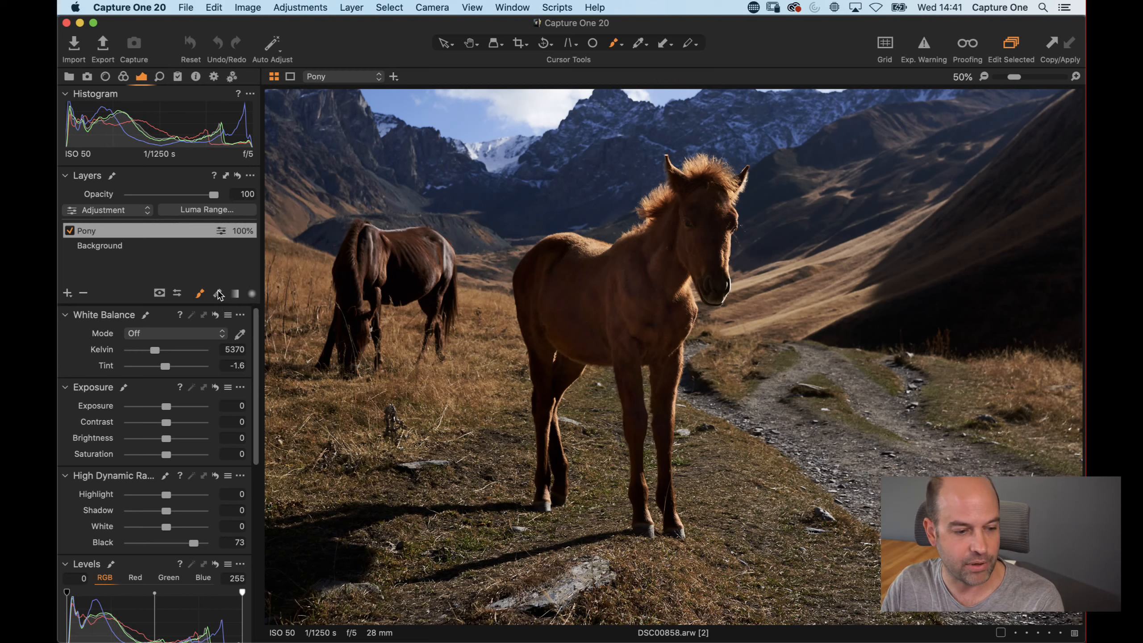
pyautogui.moveTo(565, 303)
pyautogui.mouseDown()
pyautogui.moveTo(636, 263)
pyautogui.moveTo(587, 319)
pyautogui.mouseUp()
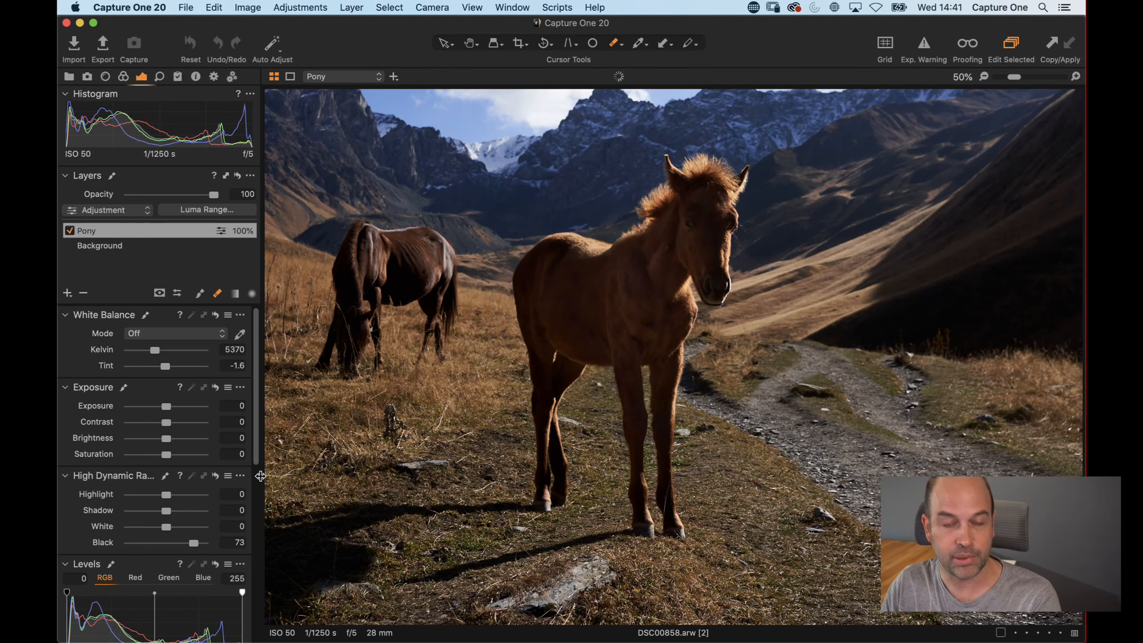
pyautogui.rightClick(597, 290)
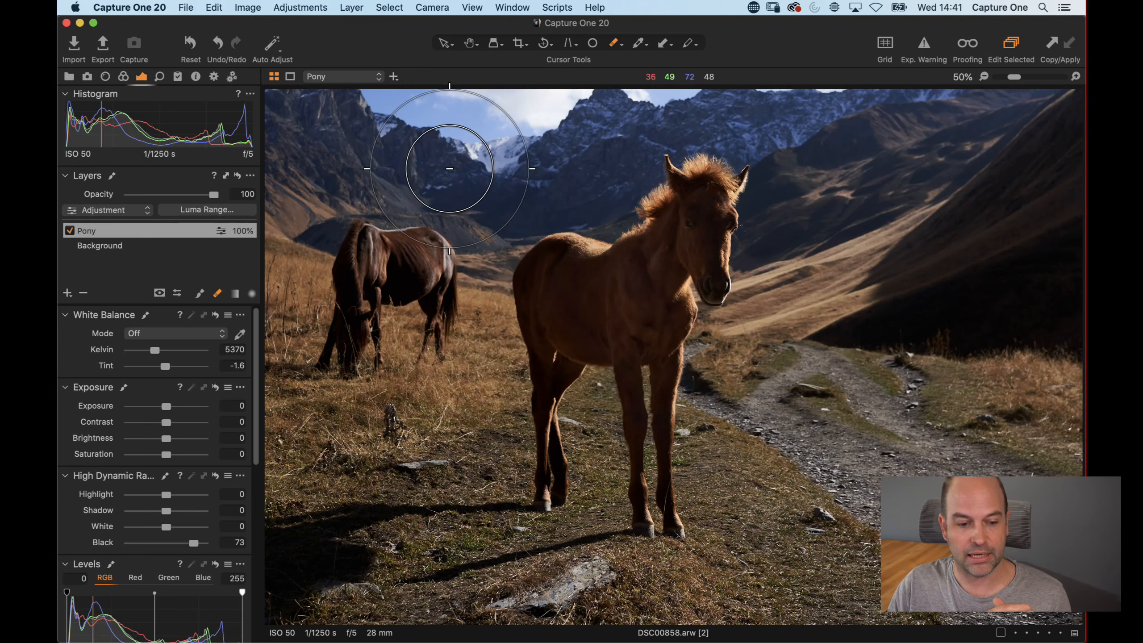
# Compare the photo with the Pony layer off and on, and inspect the layer's grayscale mask before hiding it again.
pyautogui.click(69, 231)
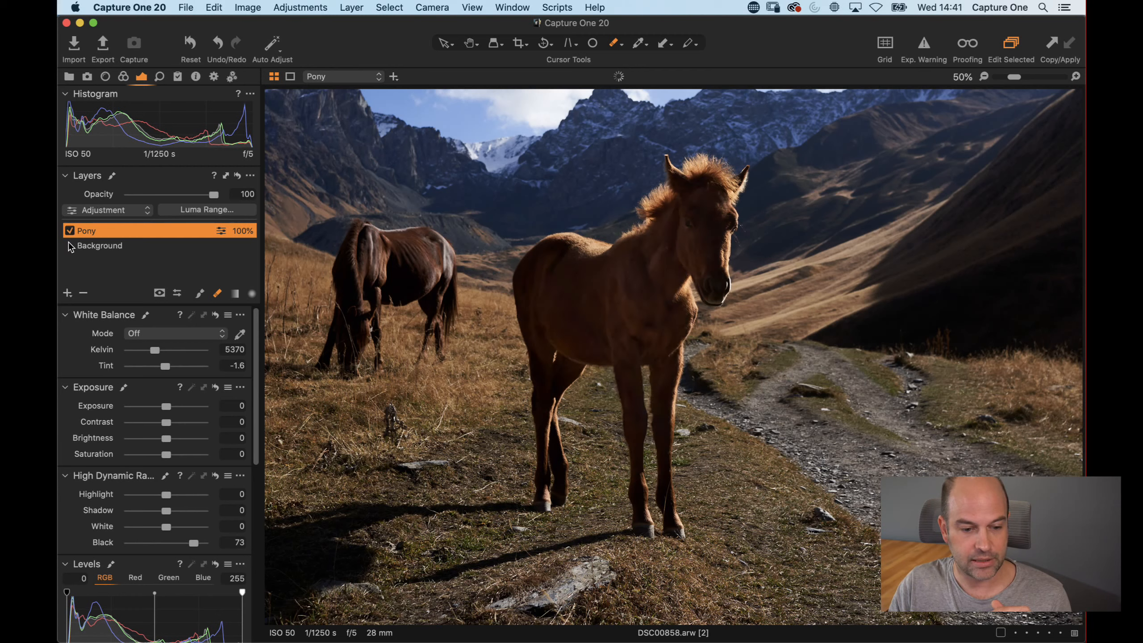
pyautogui.click(70, 232)
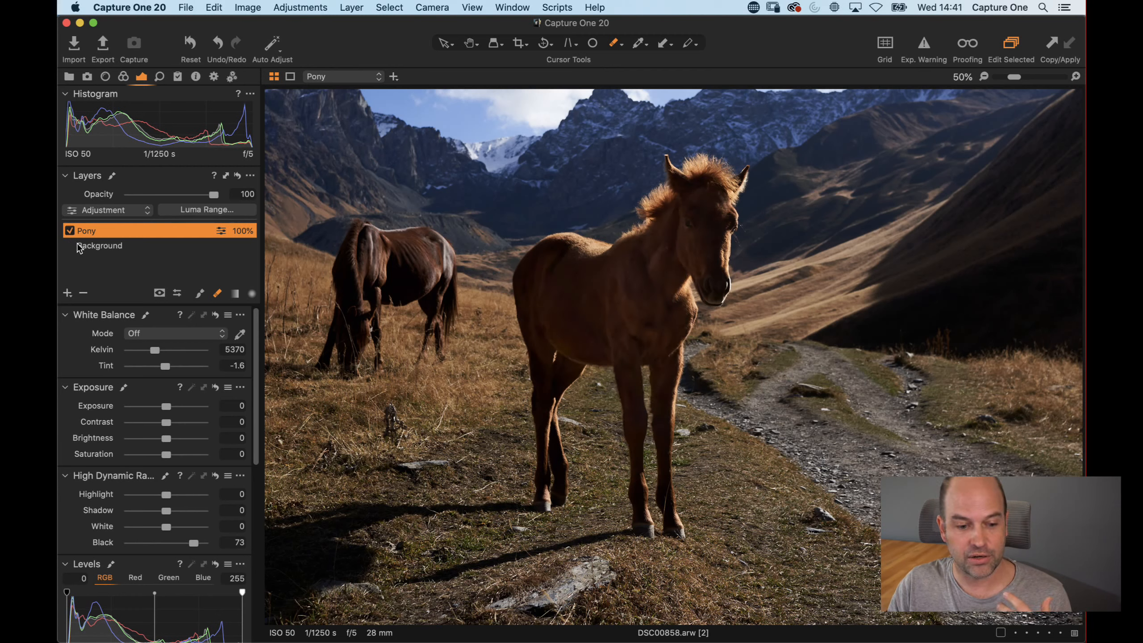
pyautogui.click(159, 294)
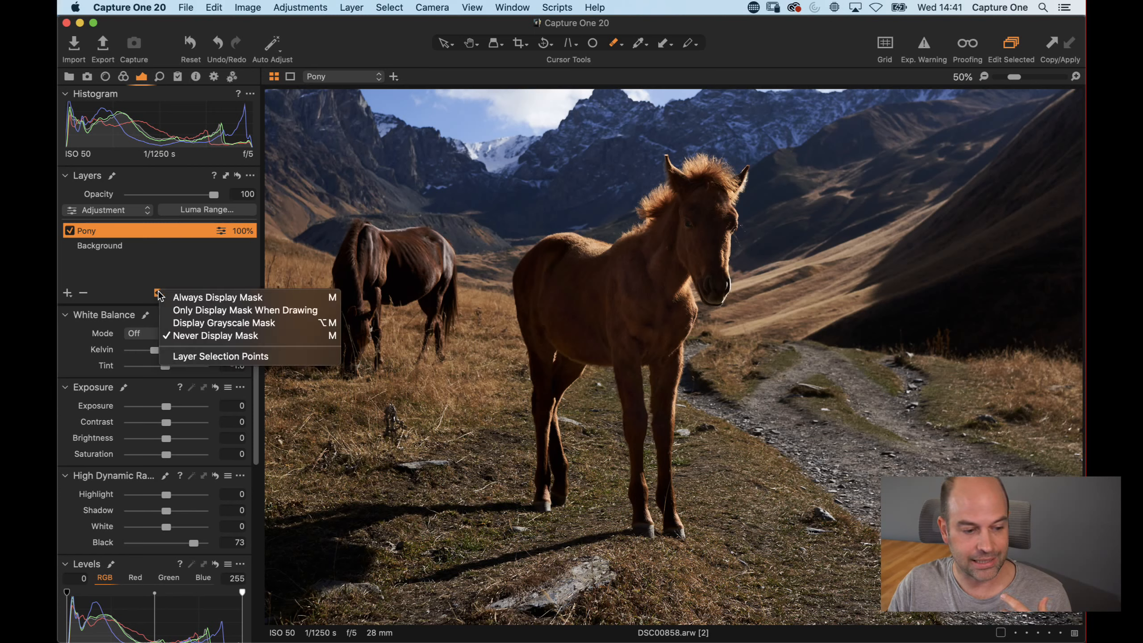
pyautogui.click(322, 324)
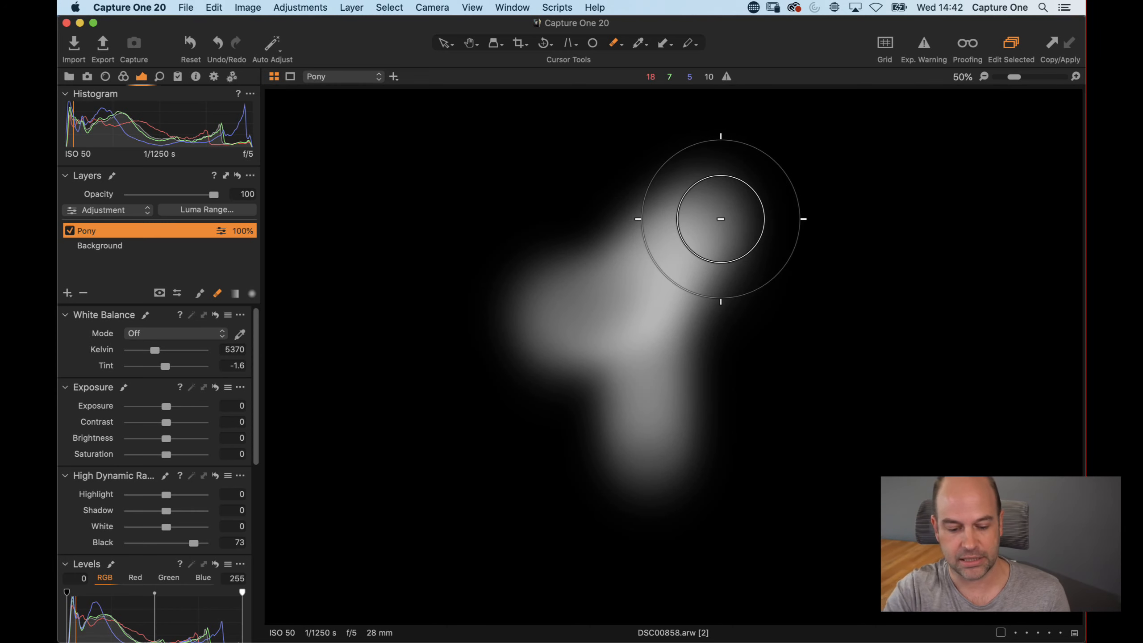
pyautogui.hotkey('alt', 'm')
pyautogui.press('m')
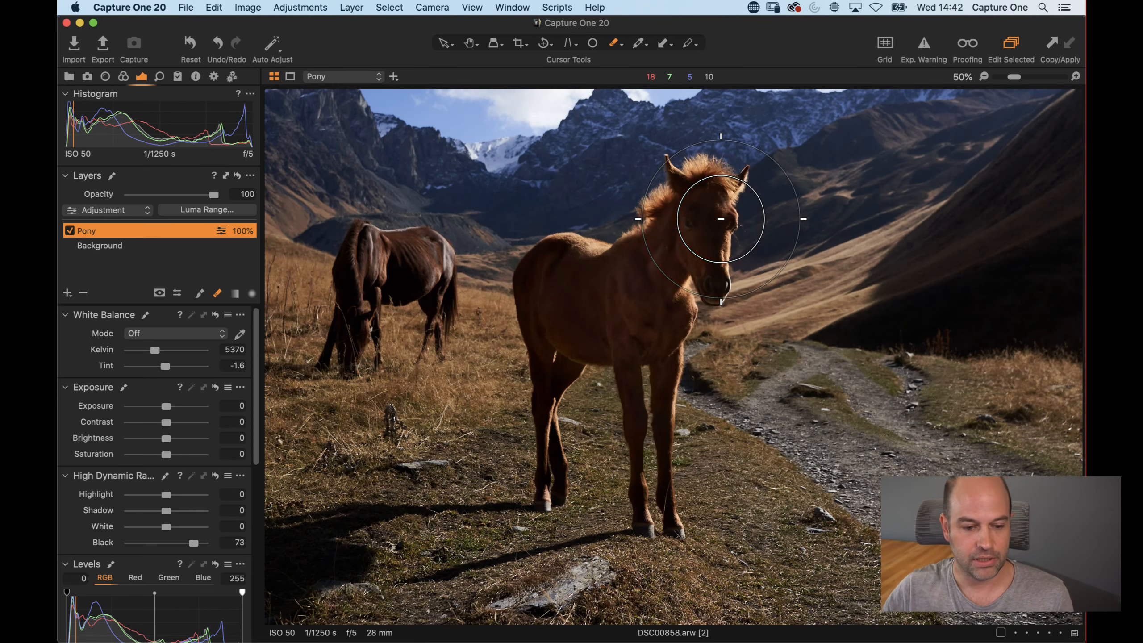
# Judge the Pony layer's effect by toggling it off and on and fading its opacity to 0 and back to 100.
pyautogui.click(69, 230)
pyautogui.click(68, 230)
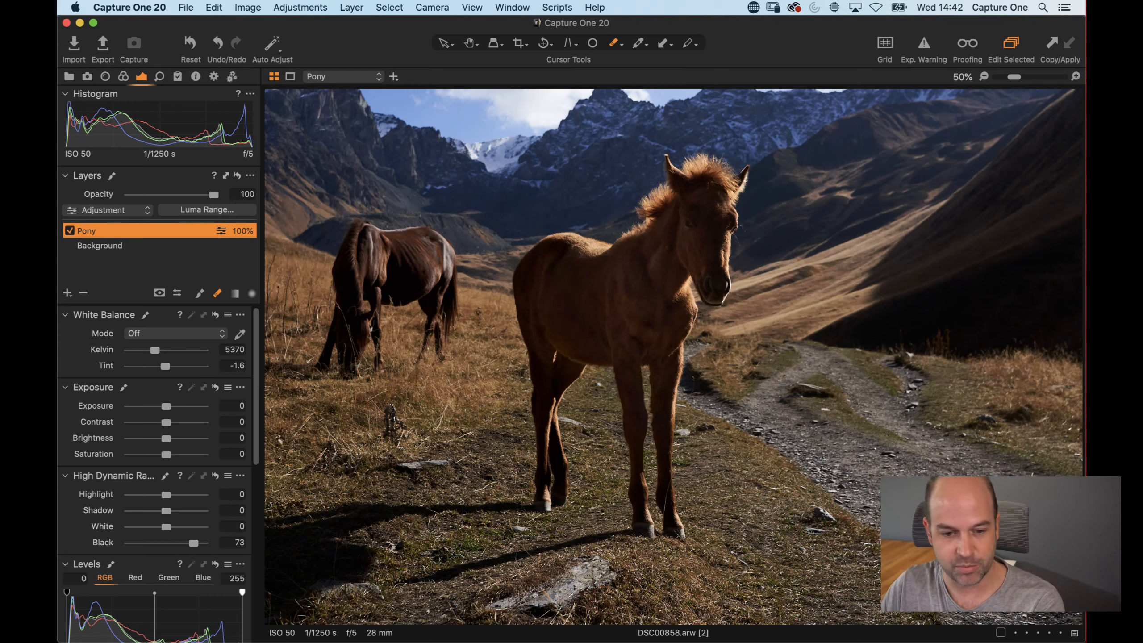
pyautogui.moveTo(1013, 77); pyautogui.dragTo(1005, 75)
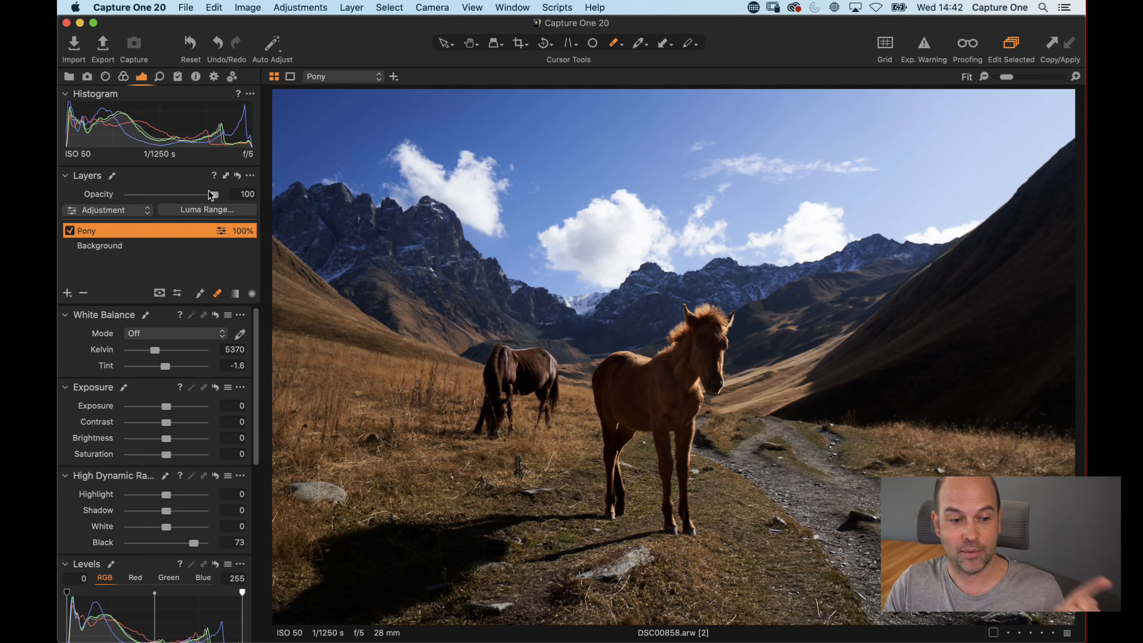
pyautogui.moveTo(214, 195); pyautogui.dragTo(58, 193)
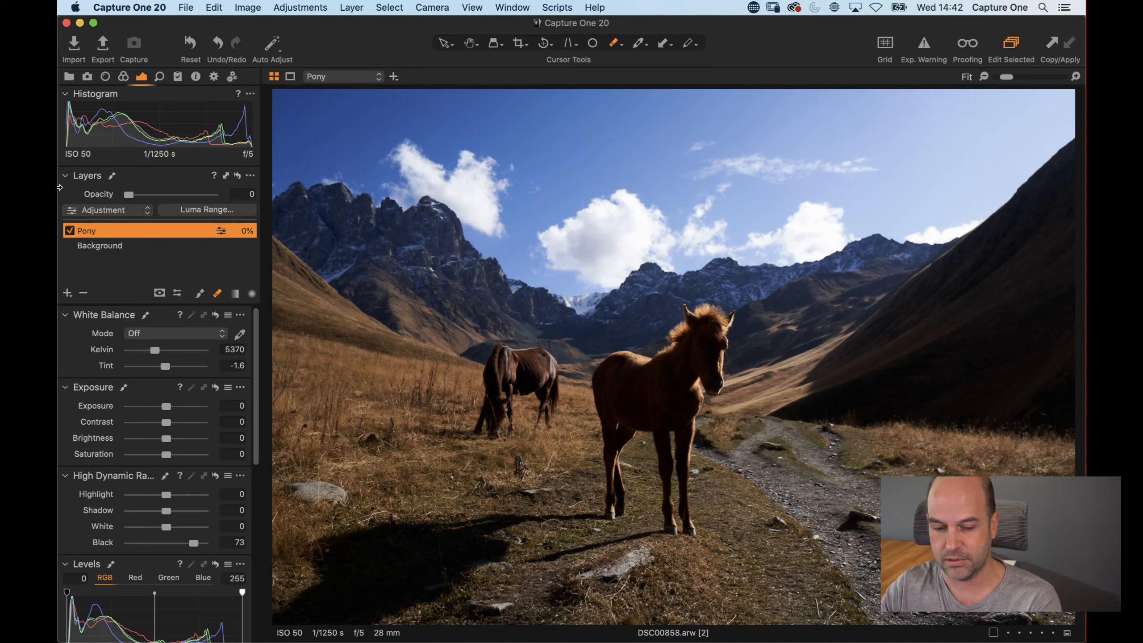
pyautogui.press('super+equal')
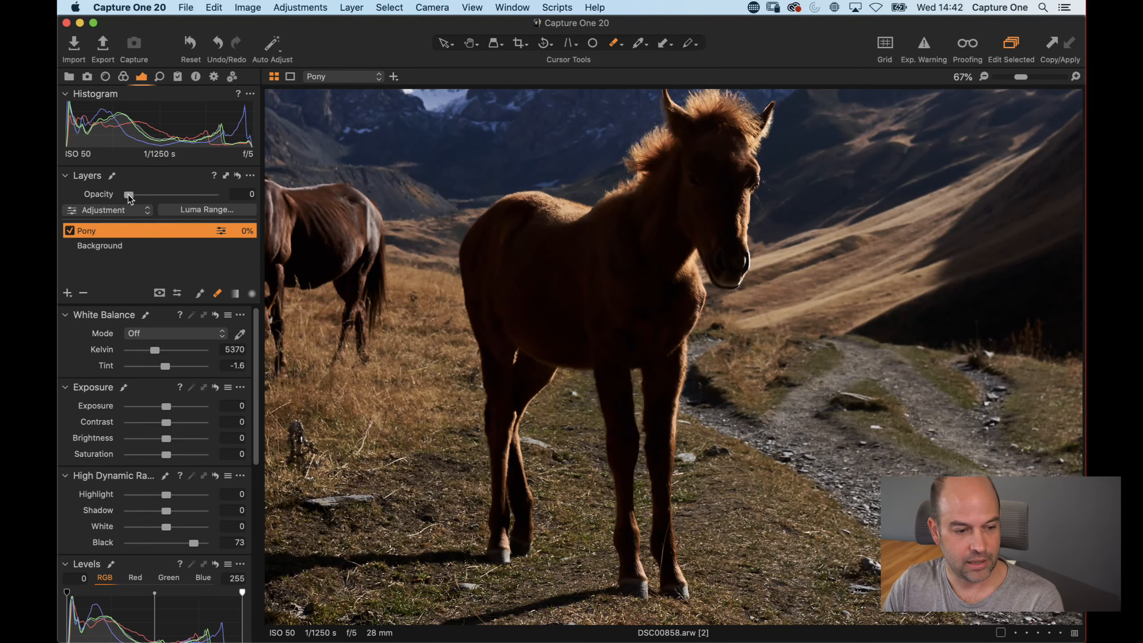
pyautogui.moveTo(129, 195); pyautogui.dragTo(233, 196)
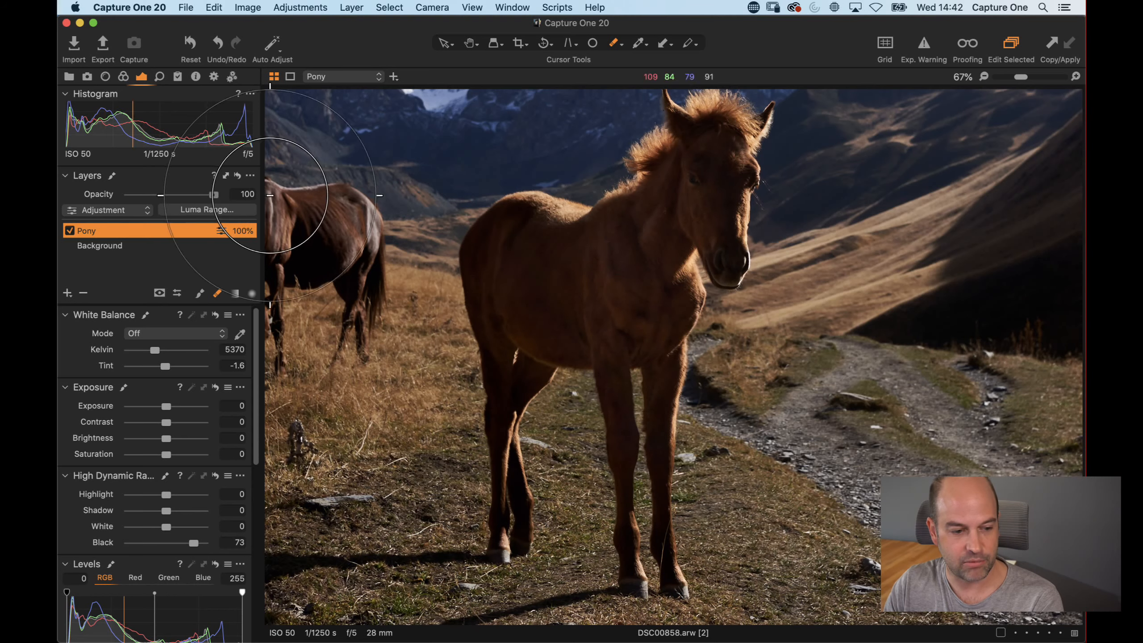
# Brush more of the Pony layer's adjustment onto the foreground pony's face and check the brush settings.
pyautogui.press('b')
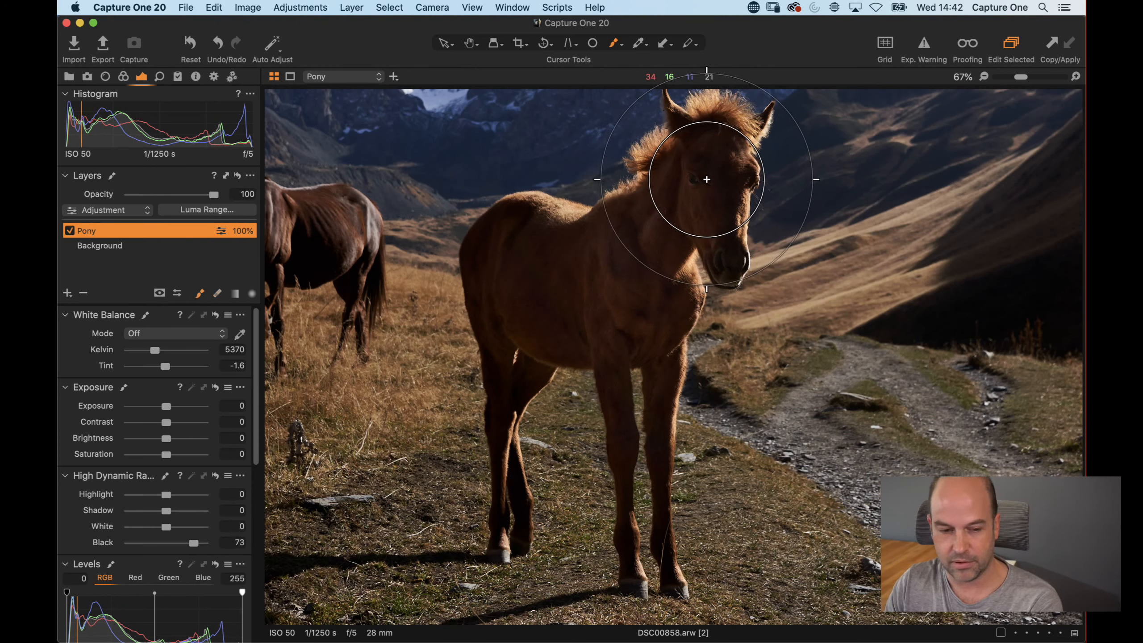
pyautogui.moveTo(706, 164)
pyautogui.mouseDown()
pyautogui.moveTo(724, 180)
pyautogui.moveTo(725, 220)
pyautogui.moveTo(723, 147)
pyautogui.moveTo(720, 212)
pyautogui.mouseUp()
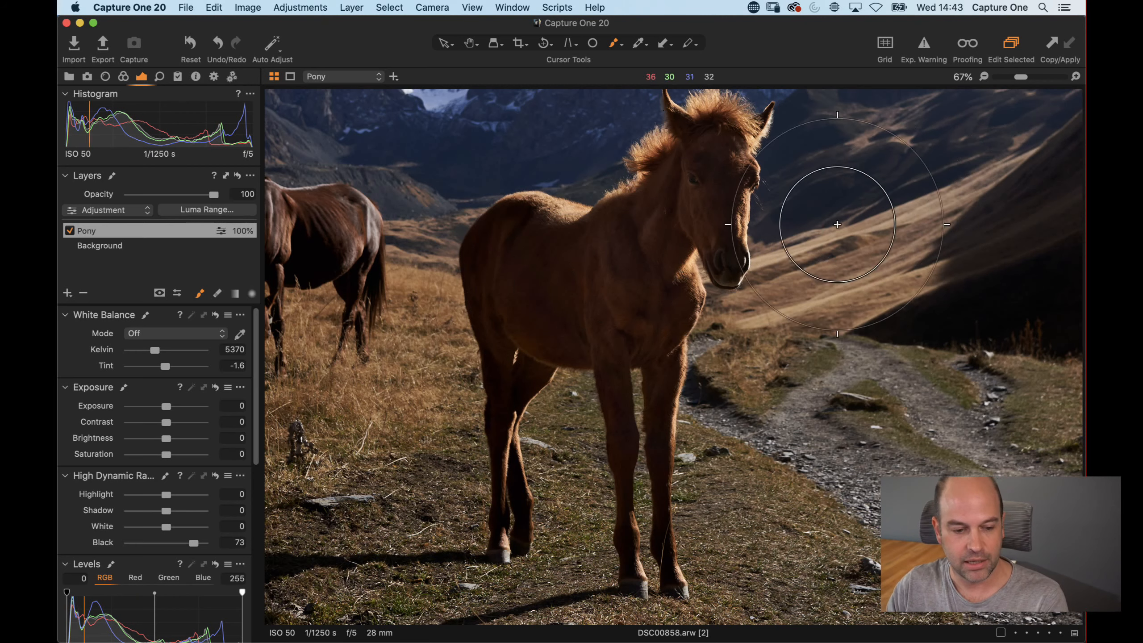
pyautogui.rightClick(587, 258)
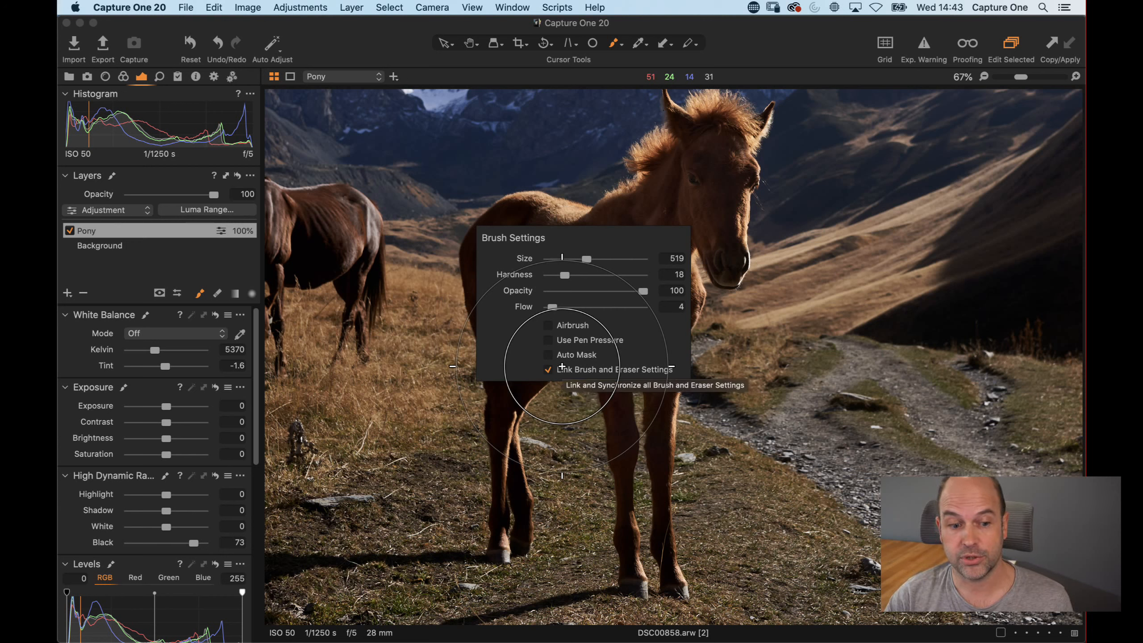
pyautogui.press('Escape')
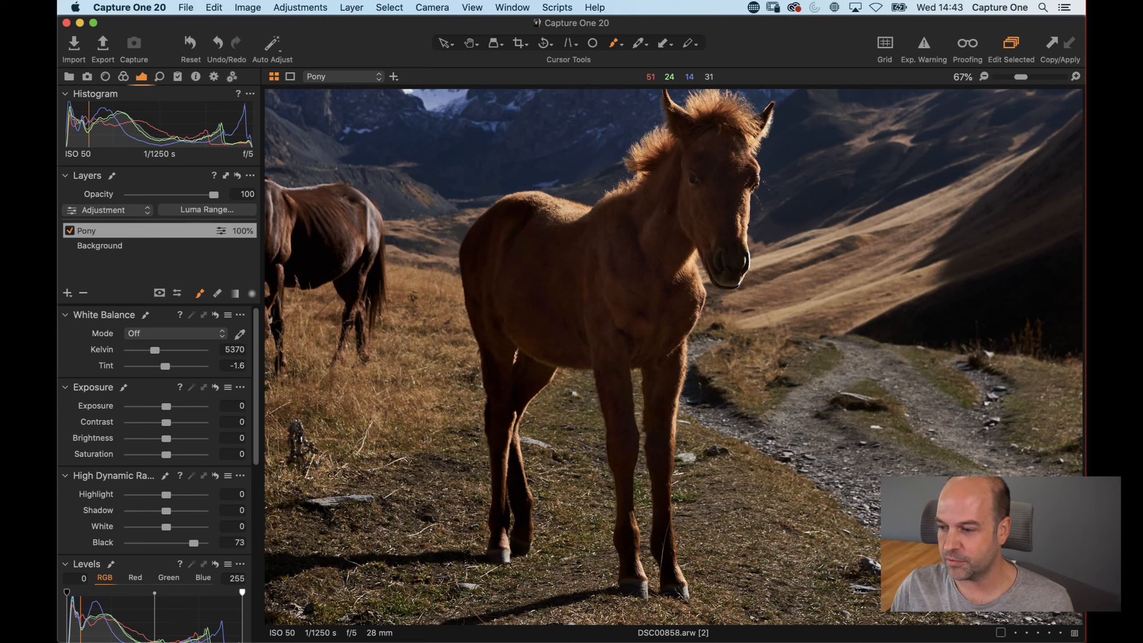
# Fit the whole photo in view and set Clarity to 9 on the Background layer.
pyautogui.press('h')
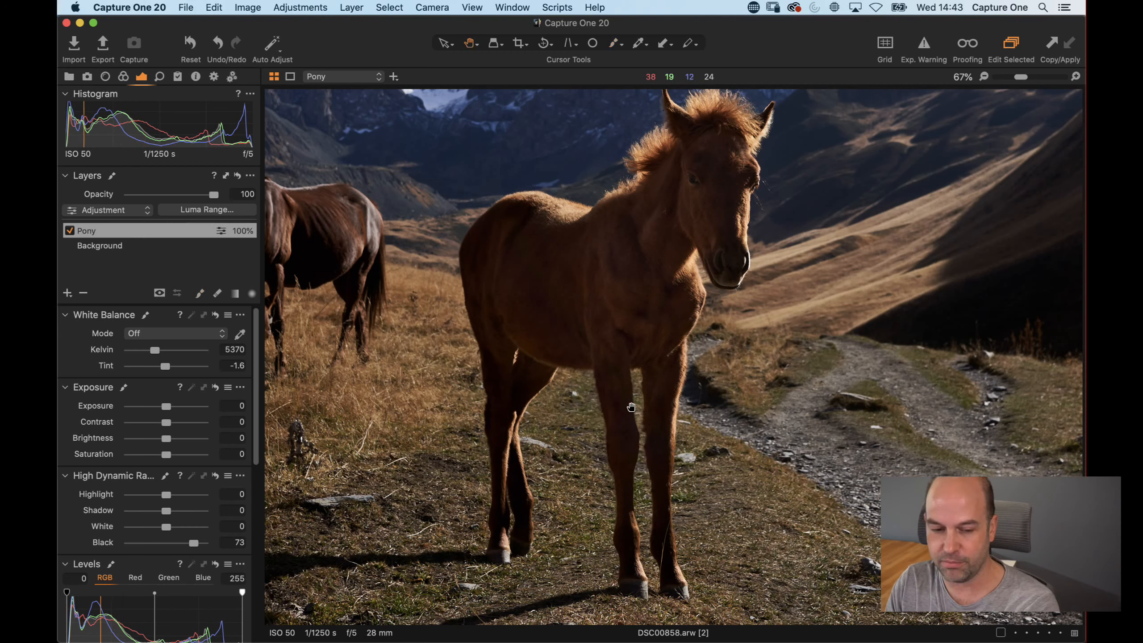
pyautogui.doubleClick(609, 390)
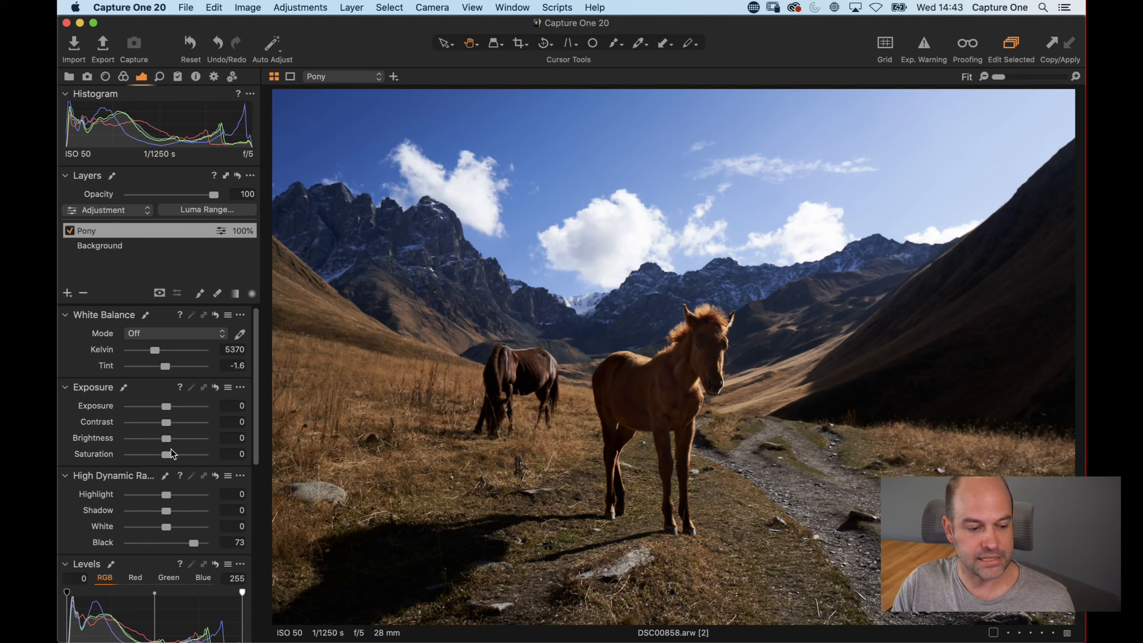
pyautogui.scroll(-3, 259, 426)
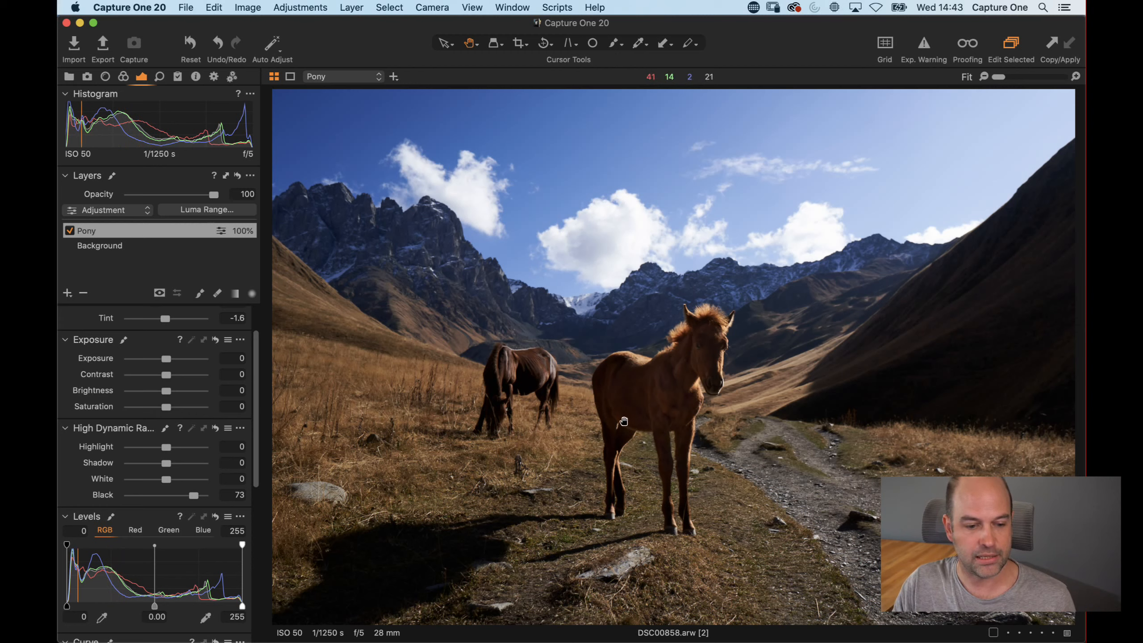
pyautogui.click(118, 250)
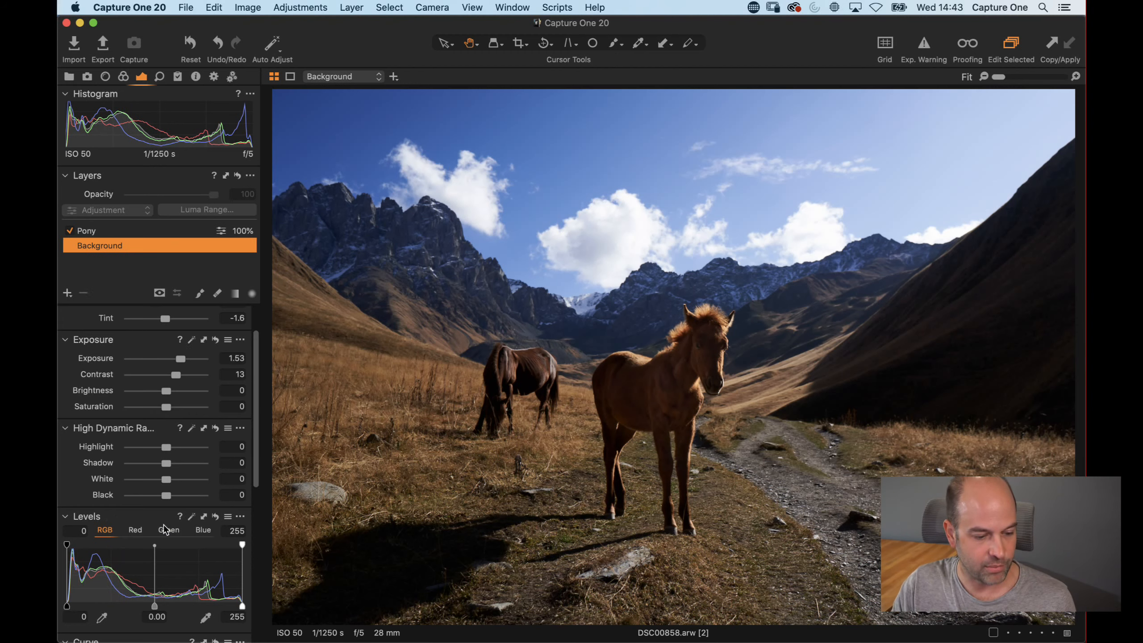
pyautogui.scroll(-7, 164, 607)
pyautogui.moveTo(174, 563); pyautogui.dragTo(170, 560)
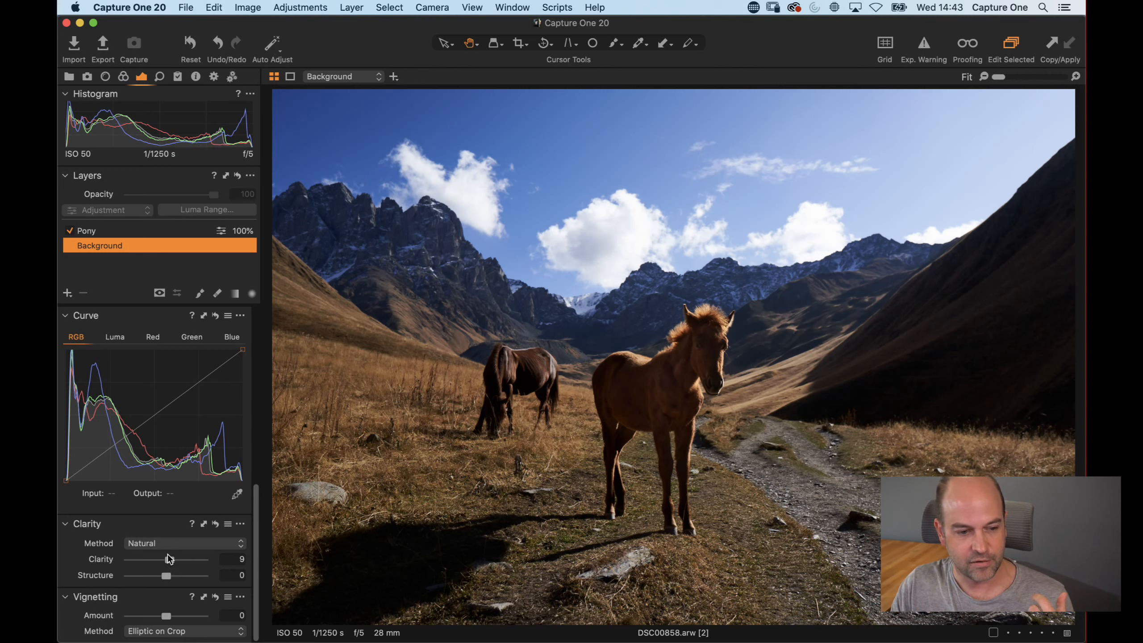
# Pick the blue sky as the colour range on the Background layer and set its lightness to -12.3.
pyautogui.click(126, 77)
pyautogui.scroll(-10, 162, 552)
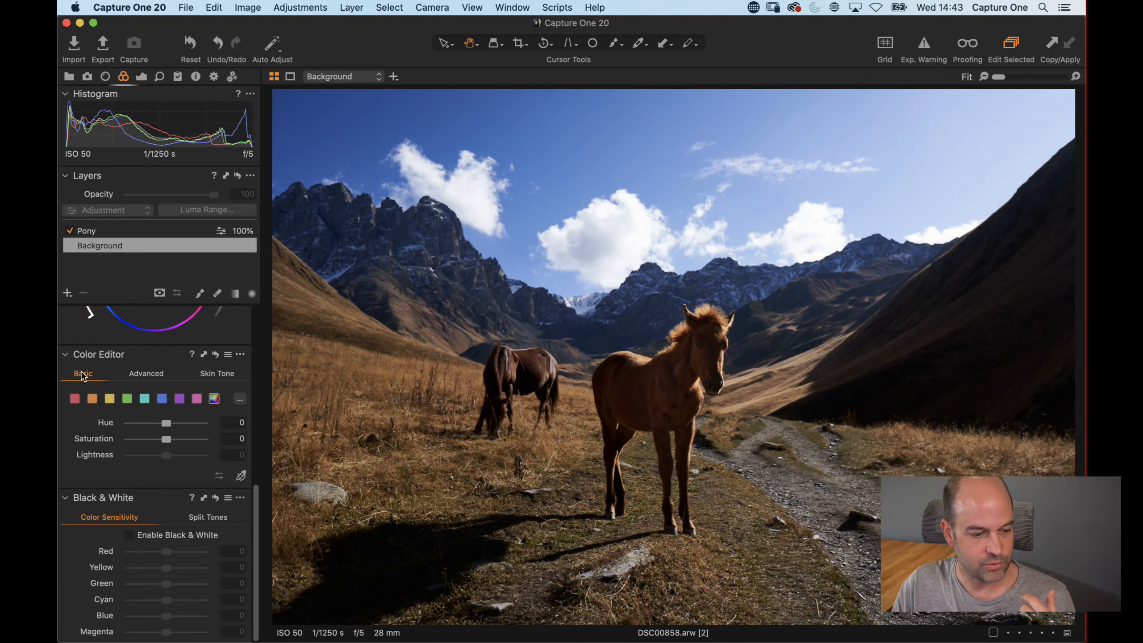
pyautogui.click(241, 476)
pyautogui.click(463, 112)
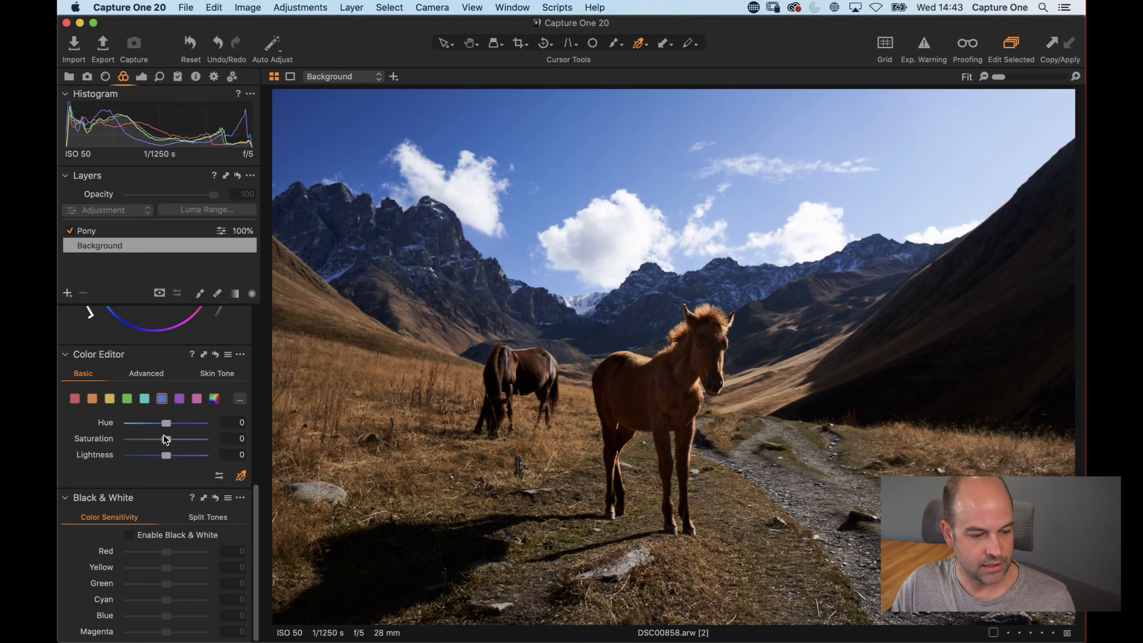
pyautogui.moveTo(163, 457); pyautogui.dragTo(155, 457)
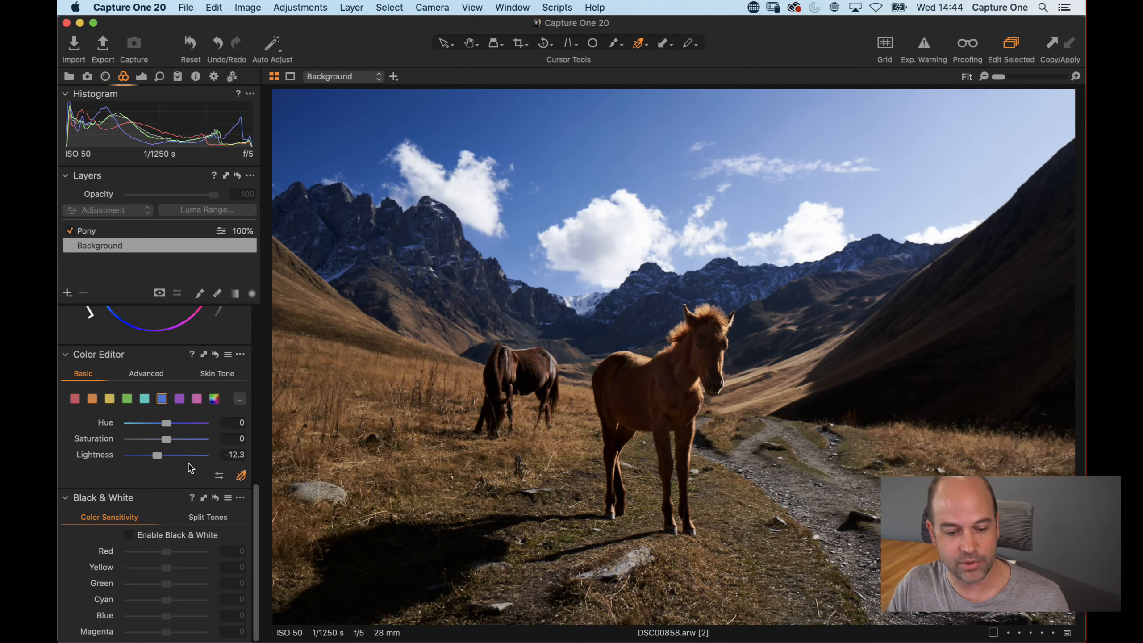
# Crop the photo's upper and lower edges to a size of 2048 x 1282 px.
pyautogui.press('c')
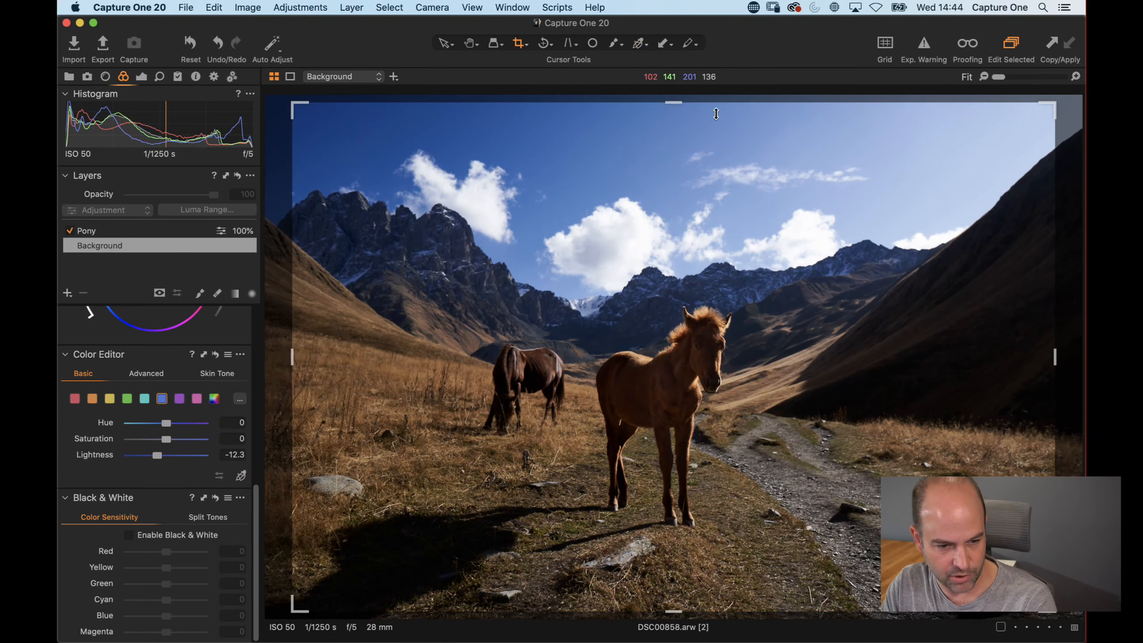
pyautogui.moveTo(680, 104); pyautogui.dragTo(678, 118)
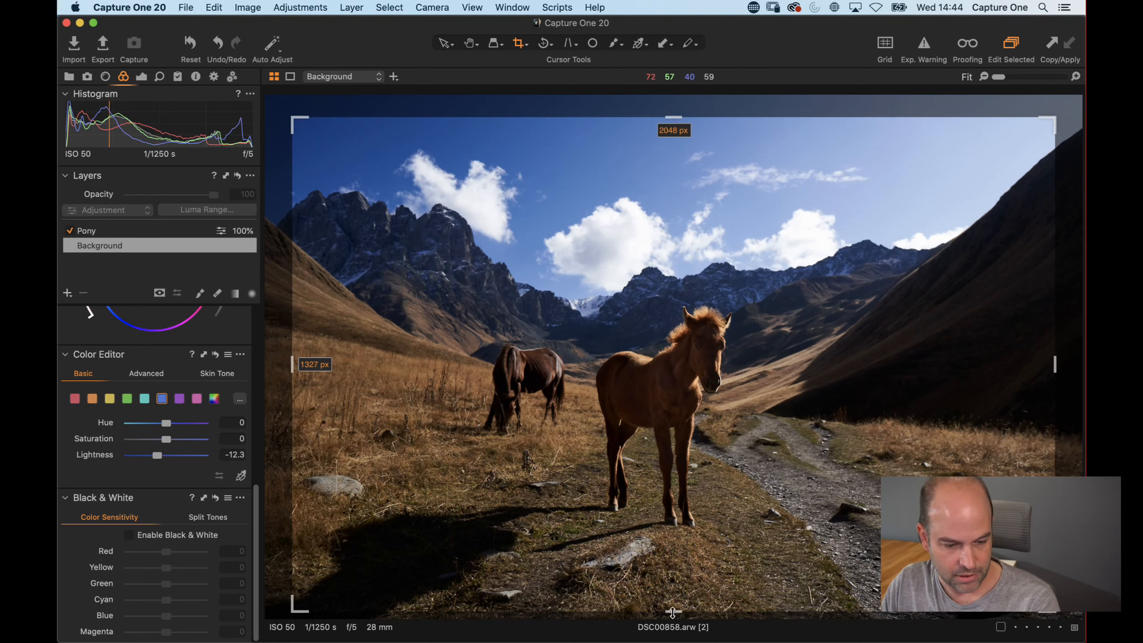
pyautogui.moveTo(674, 612); pyautogui.dragTo(668, 594)
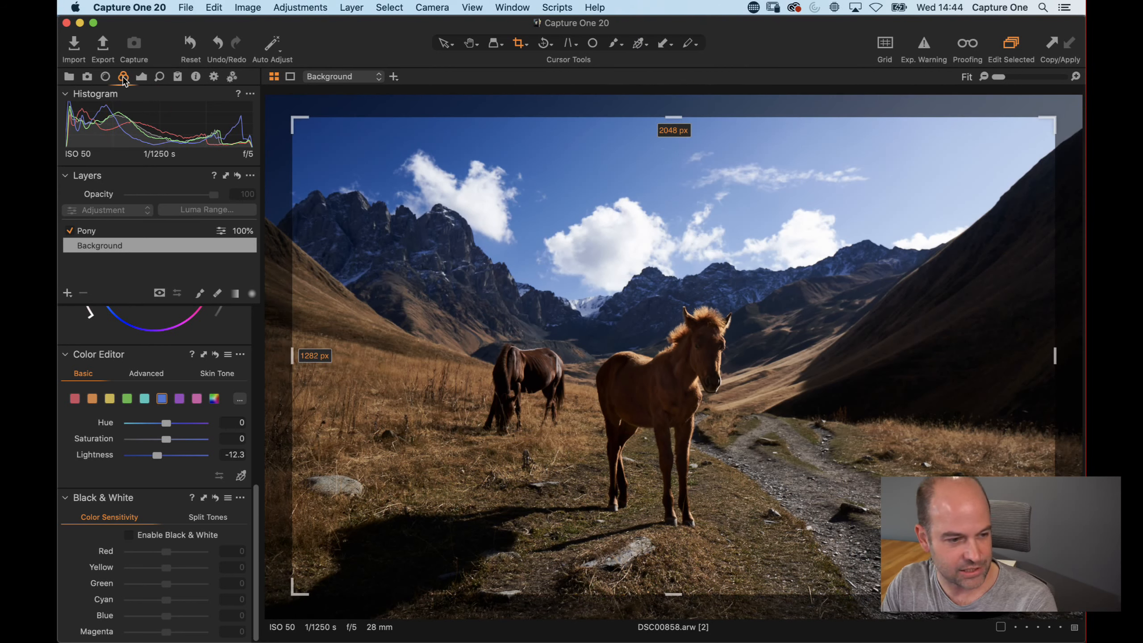
# Set the photo's rotation angle to -0.21.
pyautogui.click(105, 77)
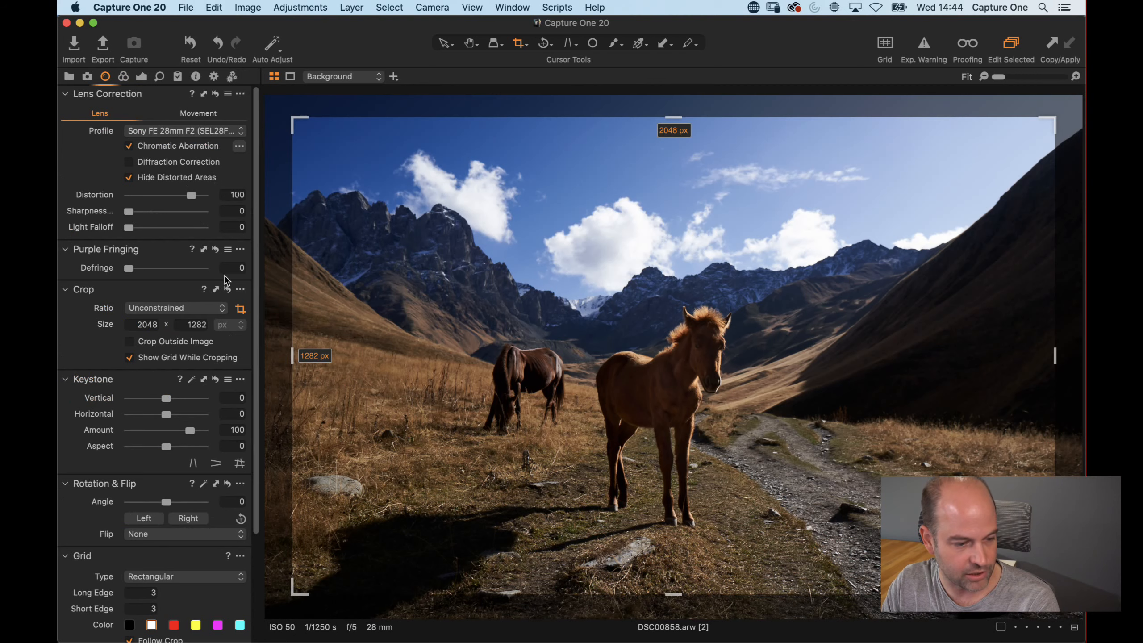
pyautogui.click(233, 501)
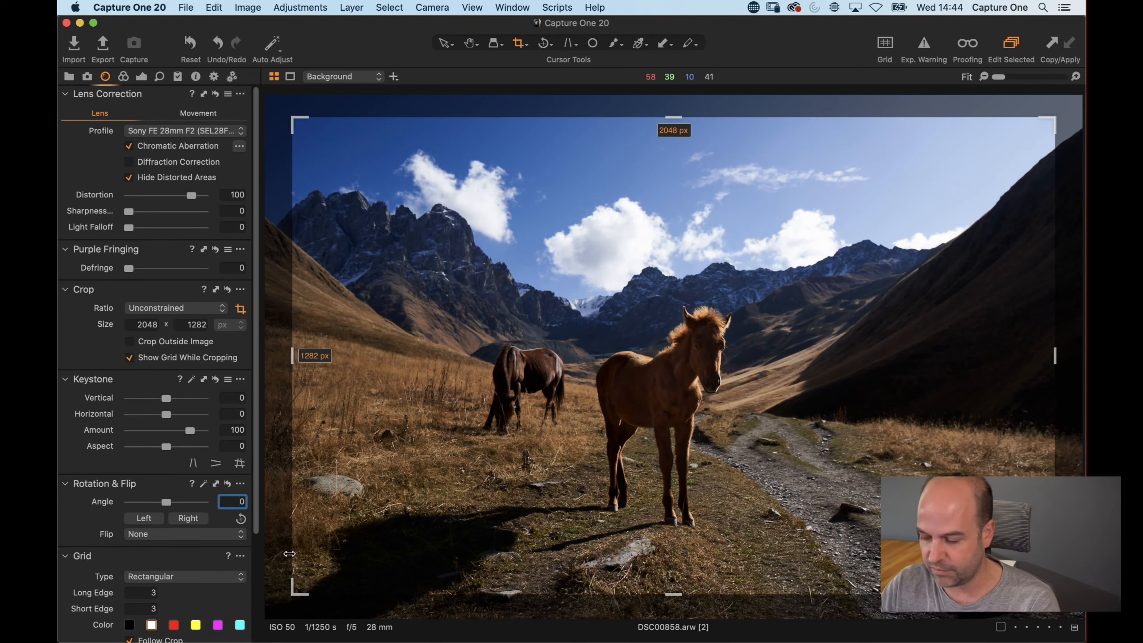
pyautogui.write('-0.21')
pyautogui.press('Return')
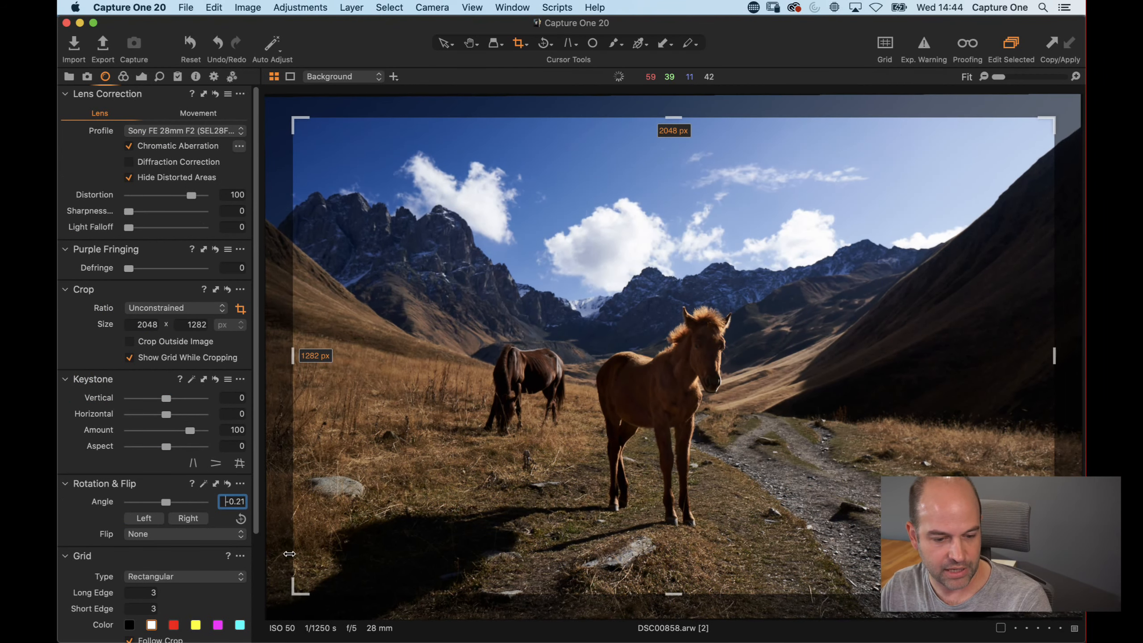
# Set the photo's rotation angle to -0.11 and leave the Crop tool for the Pan tool.
pyautogui.press('Down')
pyautogui.press('Down')
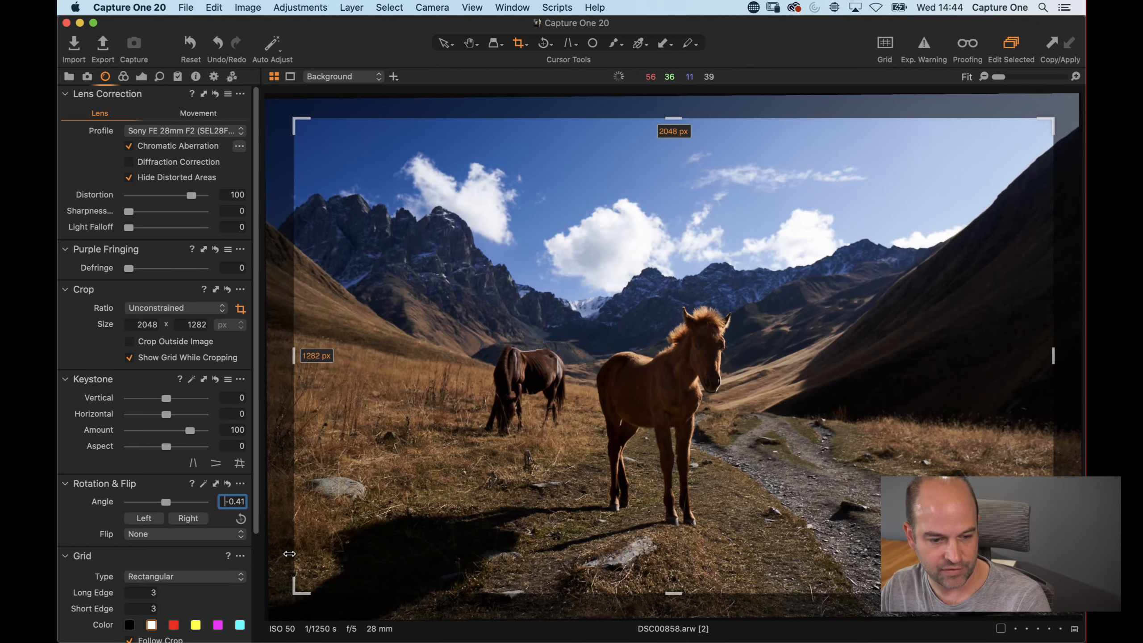
pyautogui.press('Up')
pyautogui.press('Up')
pyautogui.press('Up')
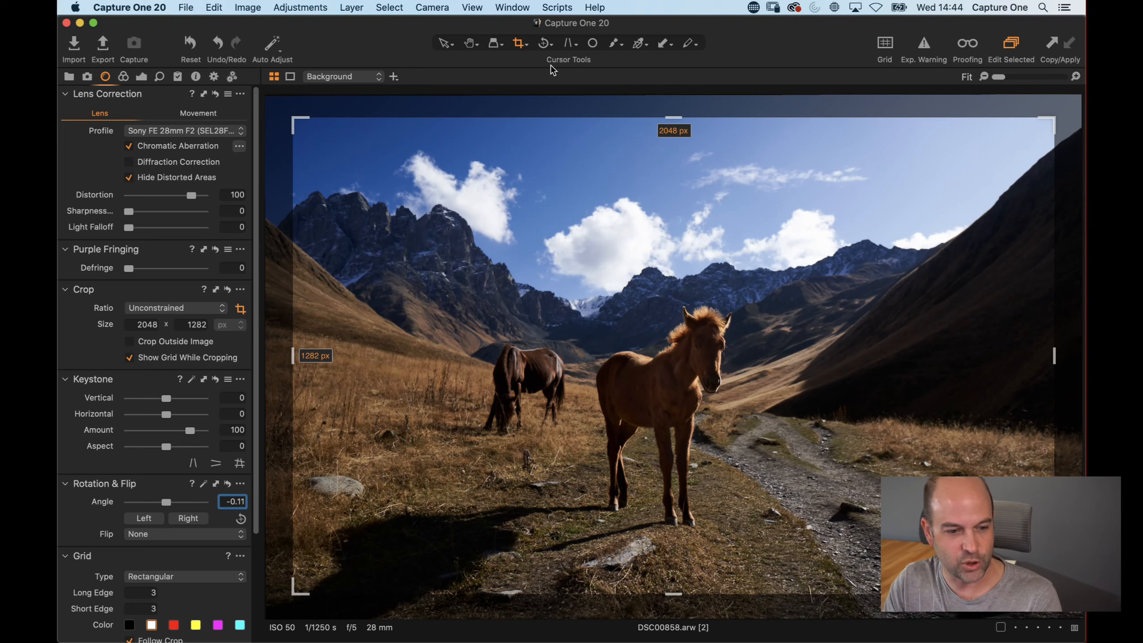
pyautogui.click(469, 42)
# Set the Background layer's Sharpening Amount to 204, checking both horses and the mountains at 100%.
pyautogui.click(141, 76)
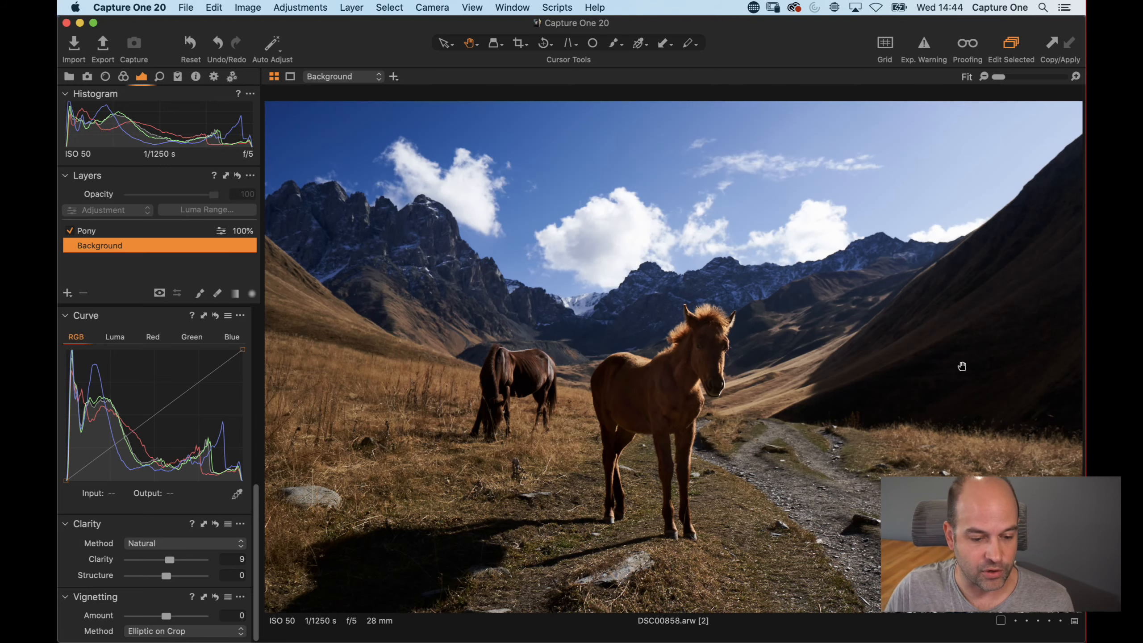
pyautogui.moveTo(623, 386); pyautogui.dragTo(721, 341)
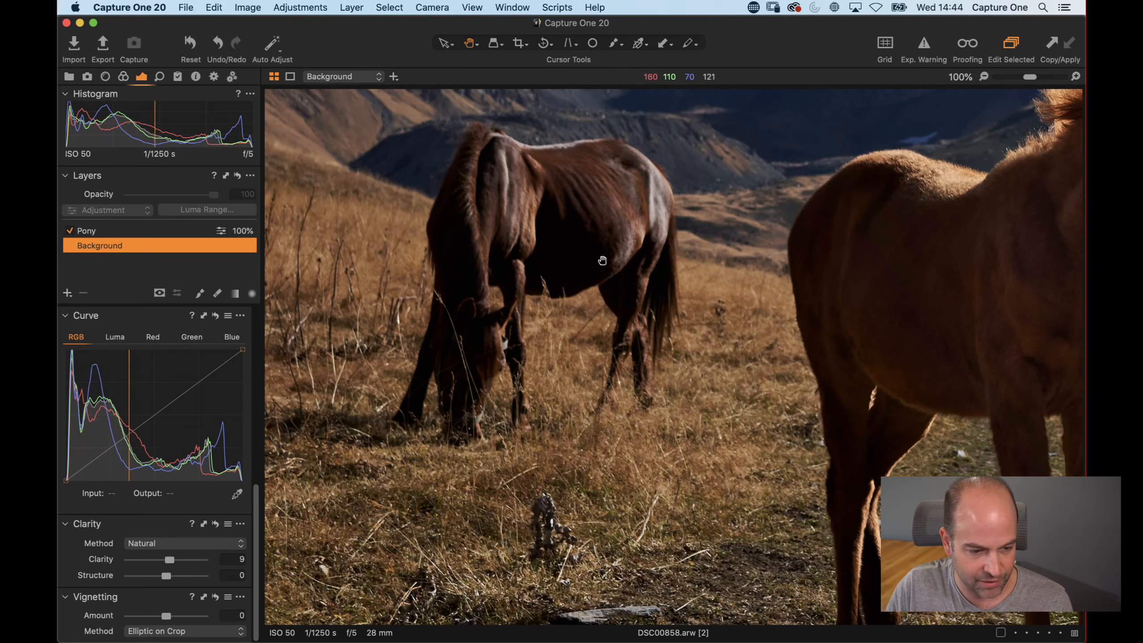
pyautogui.moveTo(603, 258); pyautogui.dragTo(666, 339)
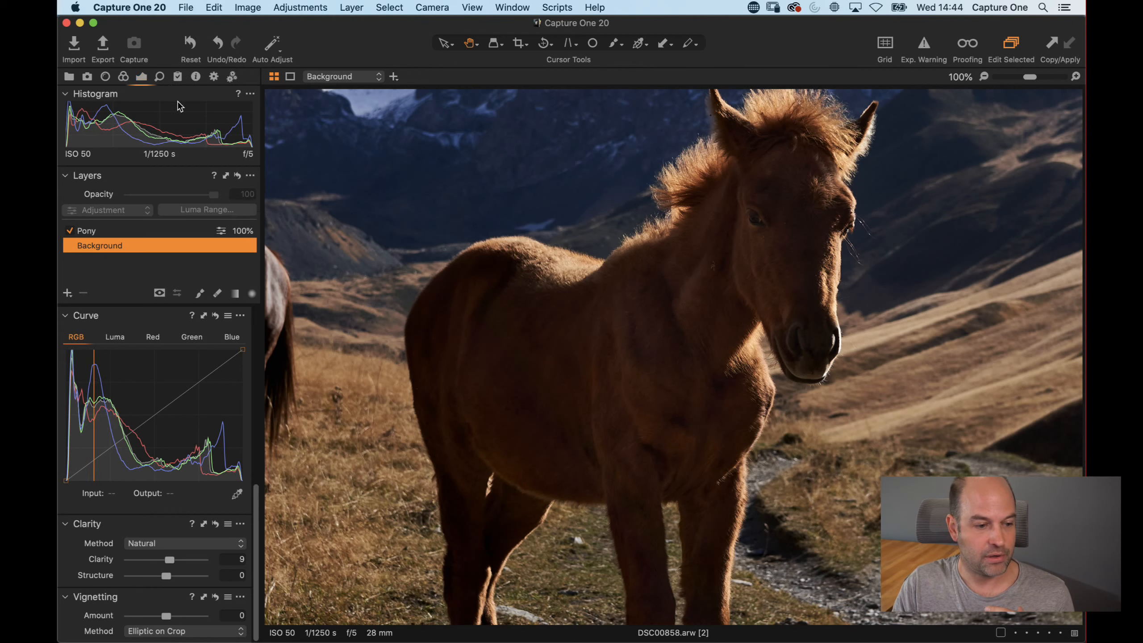
pyautogui.click(160, 77)
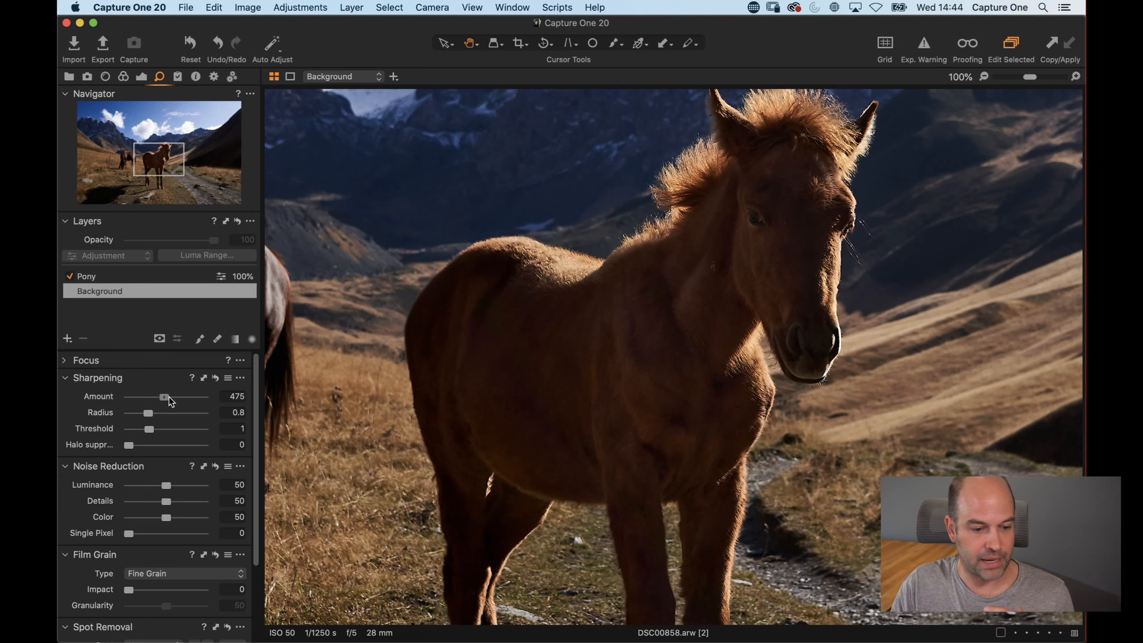
pyautogui.moveTo(168, 397); pyautogui.dragTo(148, 399)
pyautogui.moveTo(380, 186); pyautogui.dragTo(559, 248)
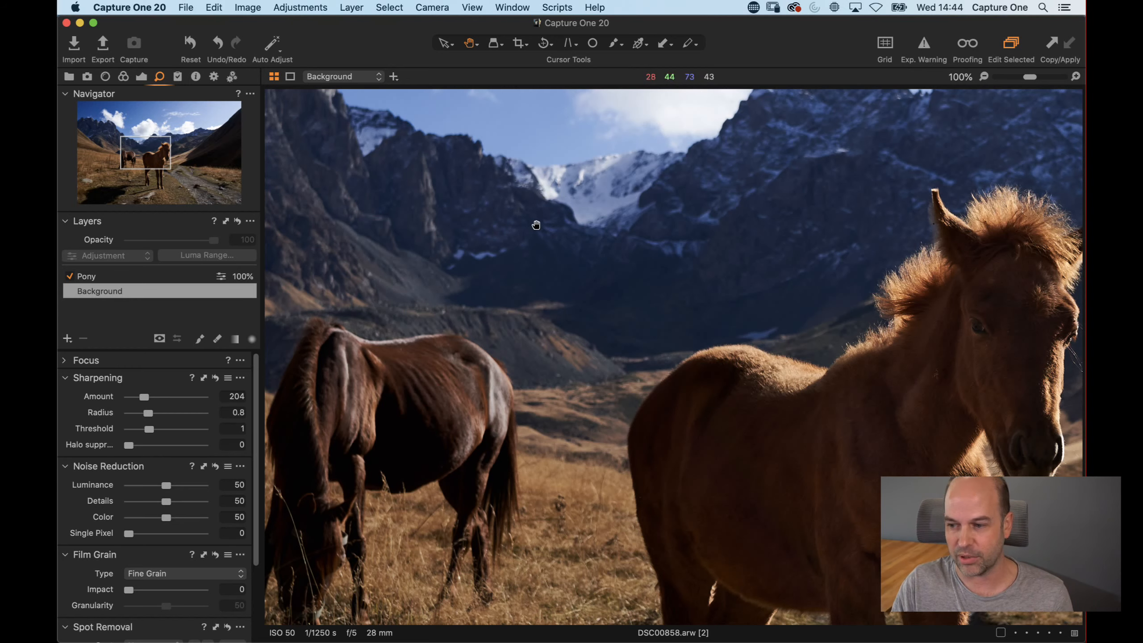
pyautogui.moveTo(590, 336); pyautogui.dragTo(401, 219)
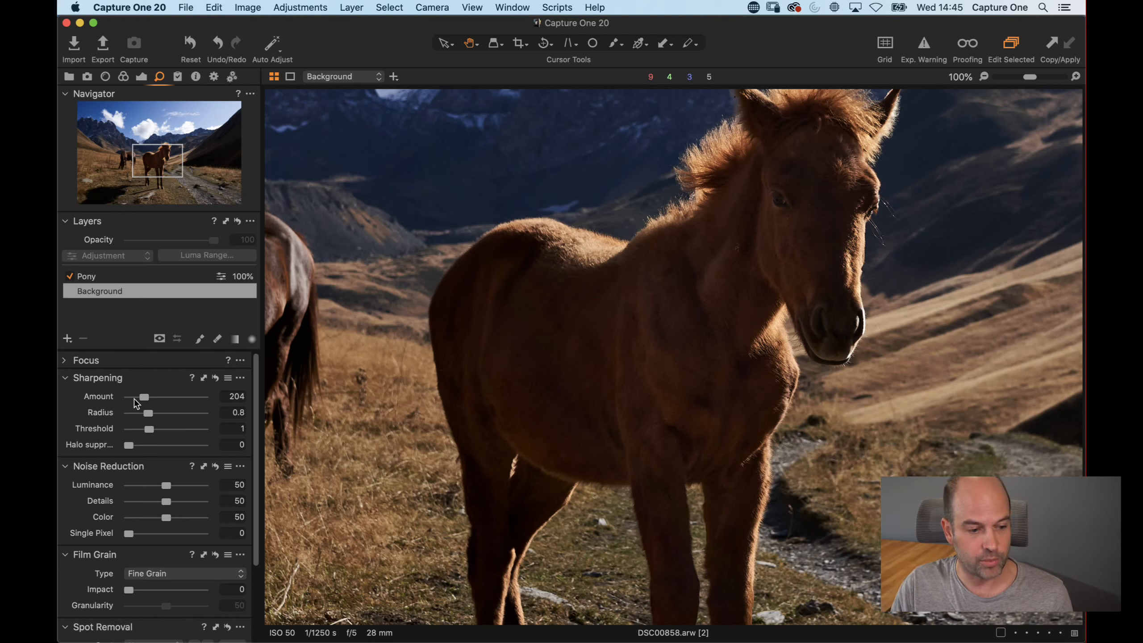
# Set the Sharpening Amount of the Pony layer to 114.
pyautogui.click(112, 276)
pyautogui.moveTo(594, 297); pyautogui.dragTo(473, 307)
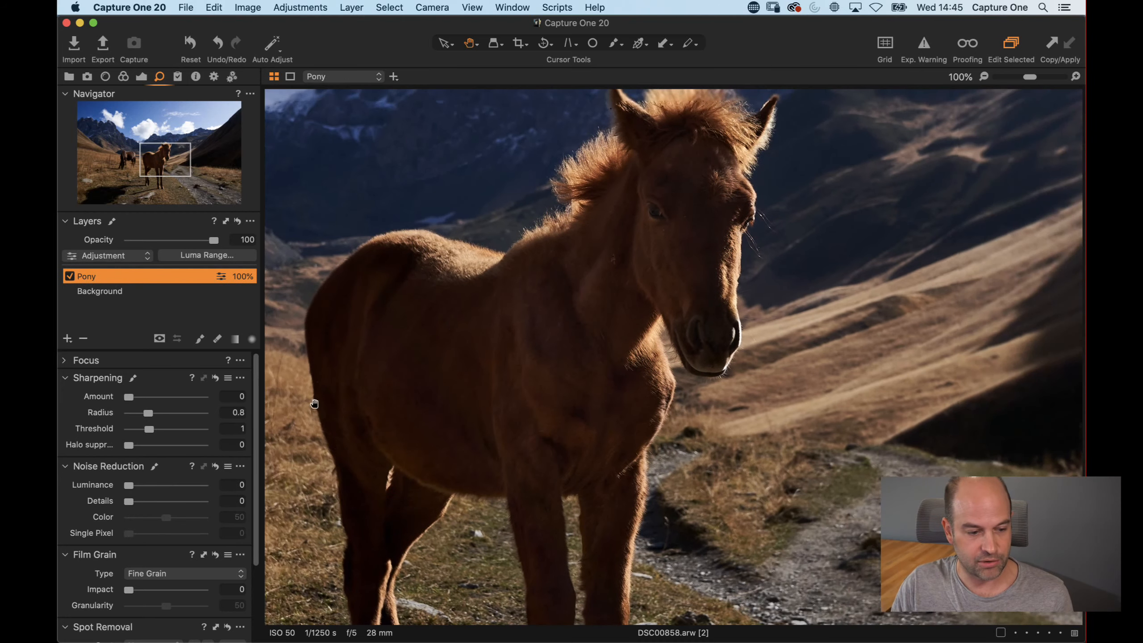
pyautogui.moveTo(121, 396)
pyautogui.mouseDown()
pyautogui.moveTo(186, 397)
pyautogui.moveTo(136, 398)
pyautogui.mouseUp()
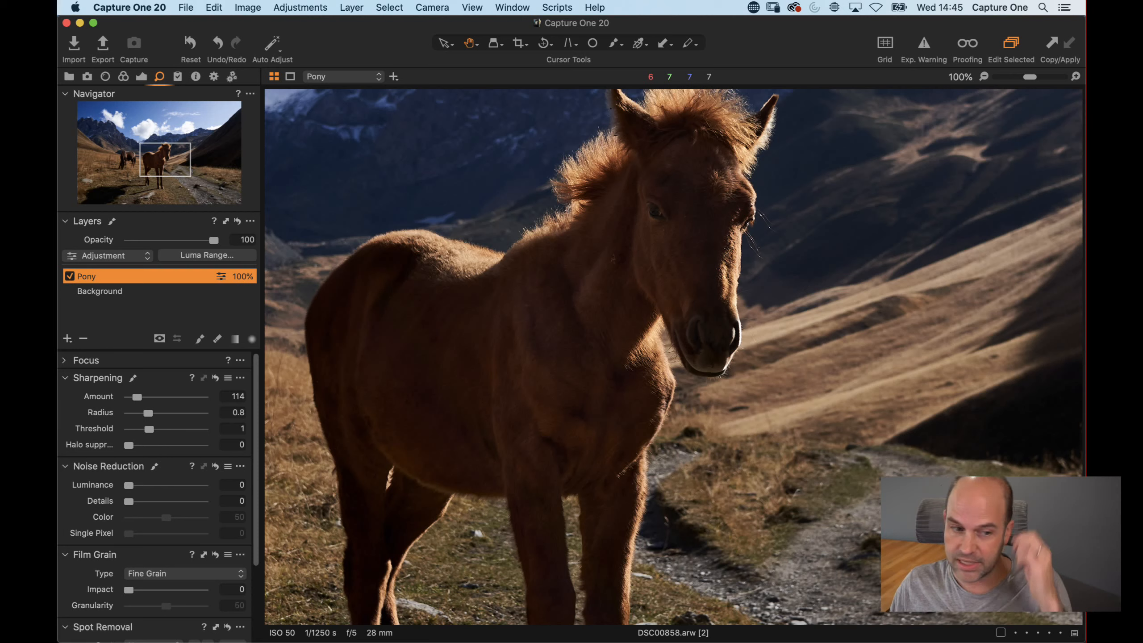
pyautogui.moveTo(179, 244); pyautogui.dragTo(292, 239)
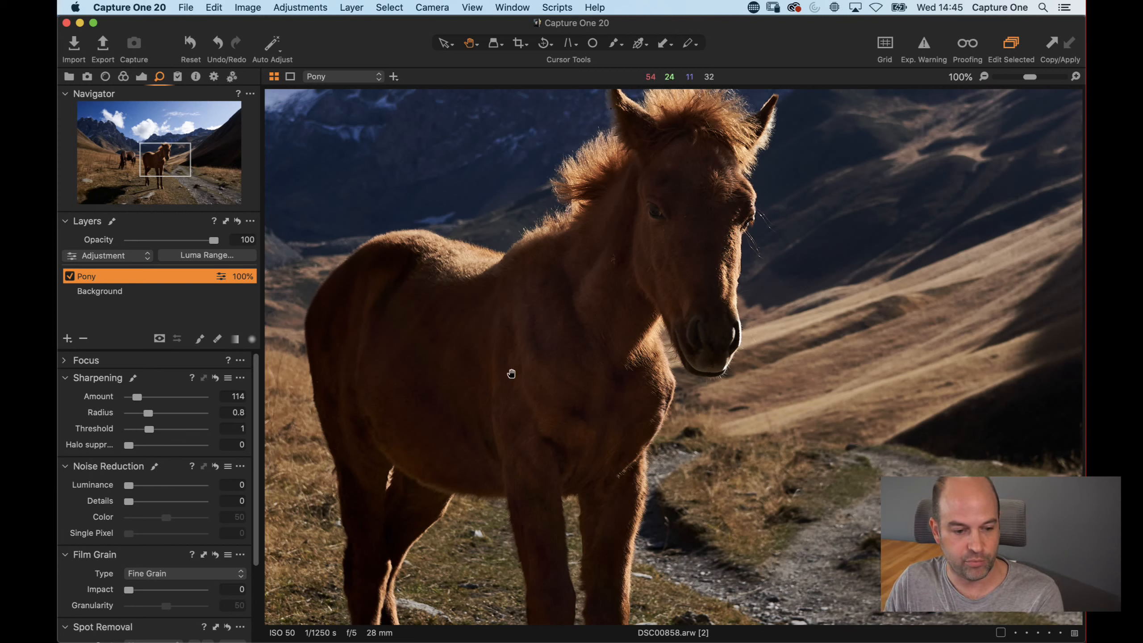
# Enable Auto Mask for the brush used on the Pony layer's mask.
pyautogui.press('b')
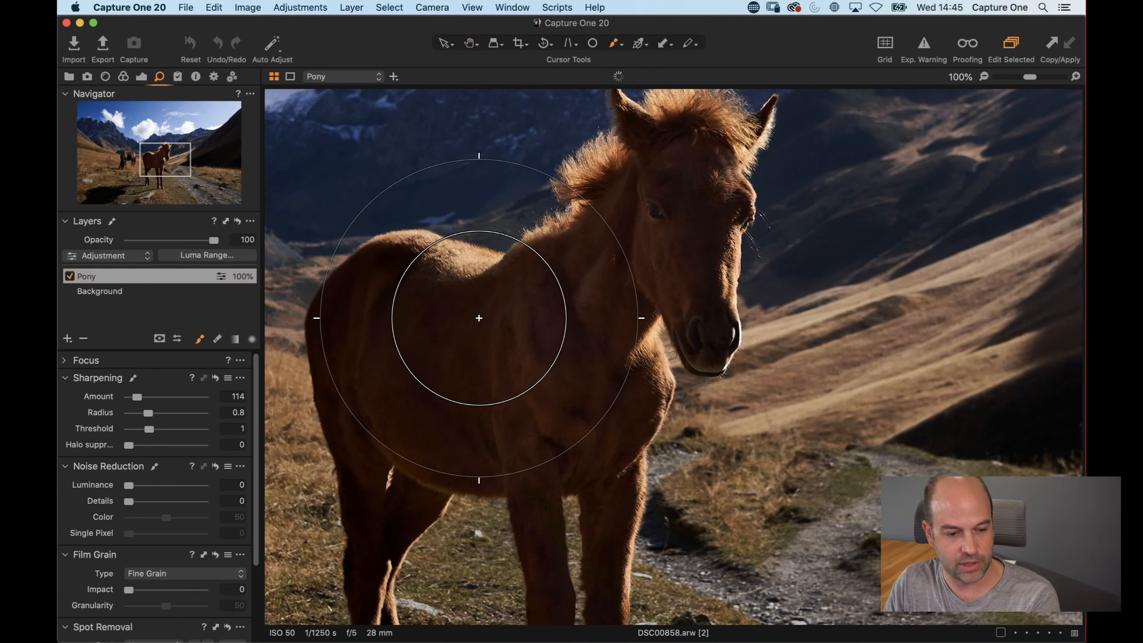
pyautogui.rightClick(482, 310)
pyautogui.click(447, 414)
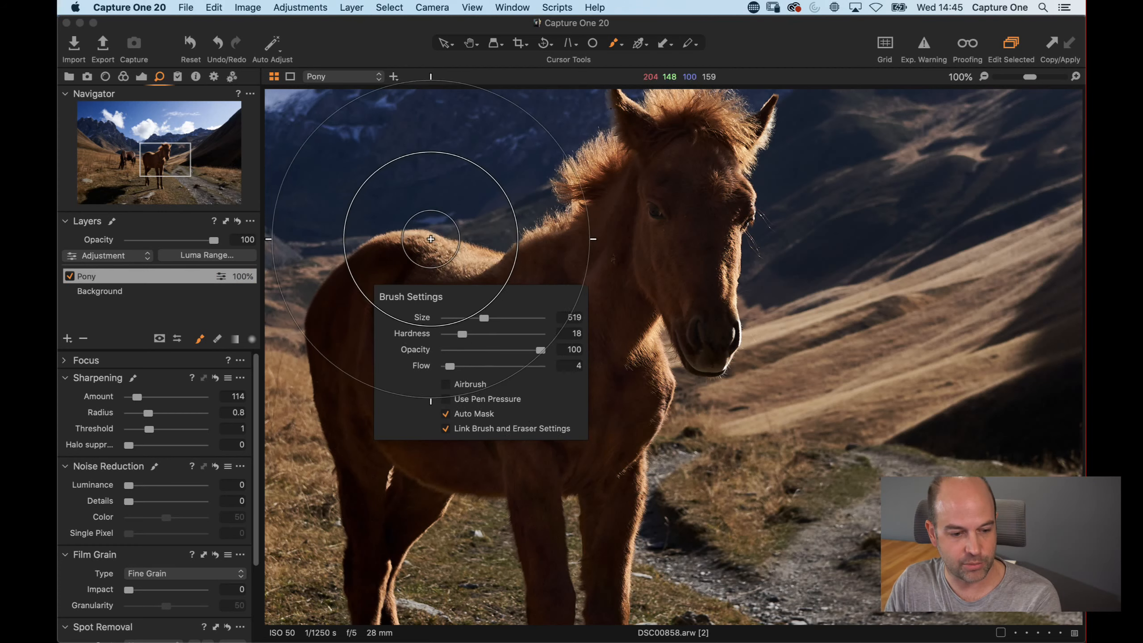
pyautogui.click(395, 270)
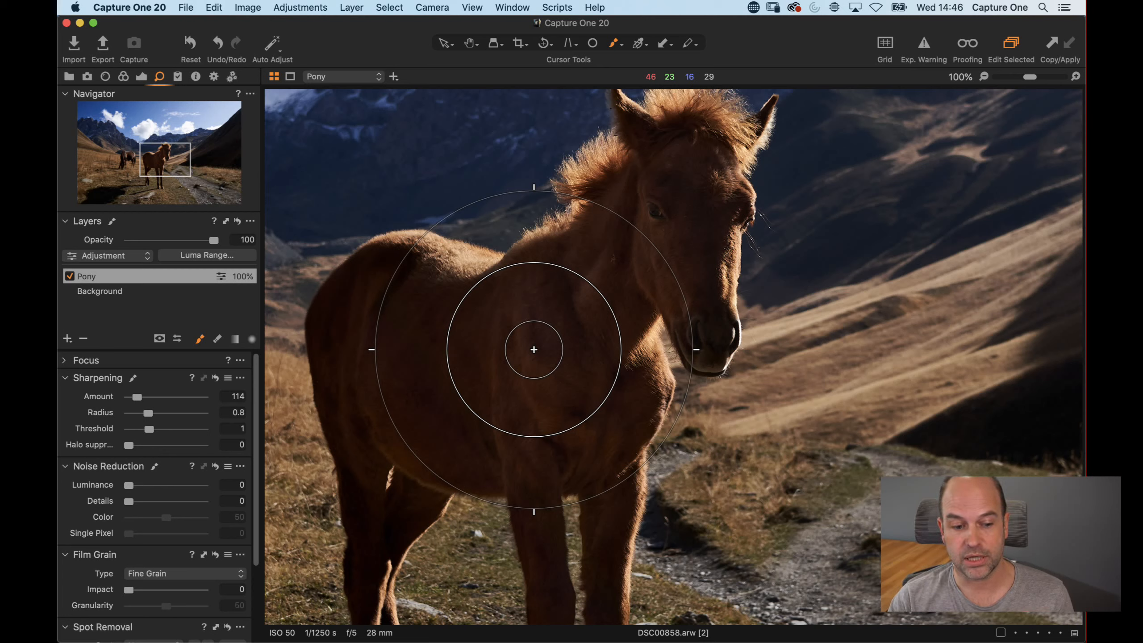
# Turn Auto Mask off in the brush settings.
pyautogui.rightClick(527, 326)
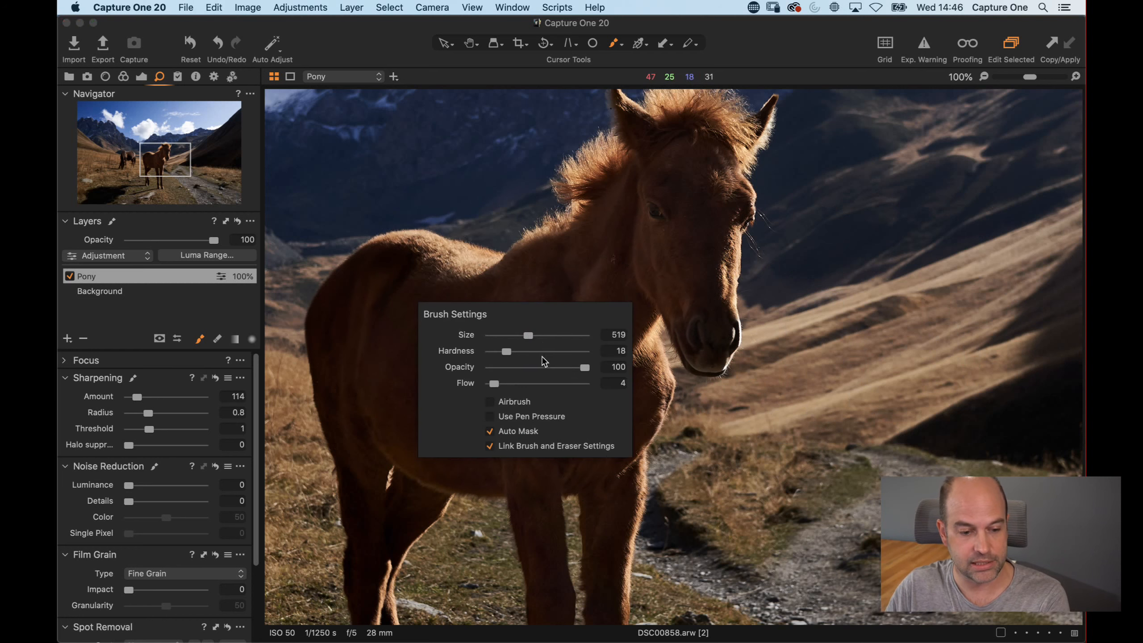
pyautogui.click(490, 431)
pyautogui.click(777, 297)
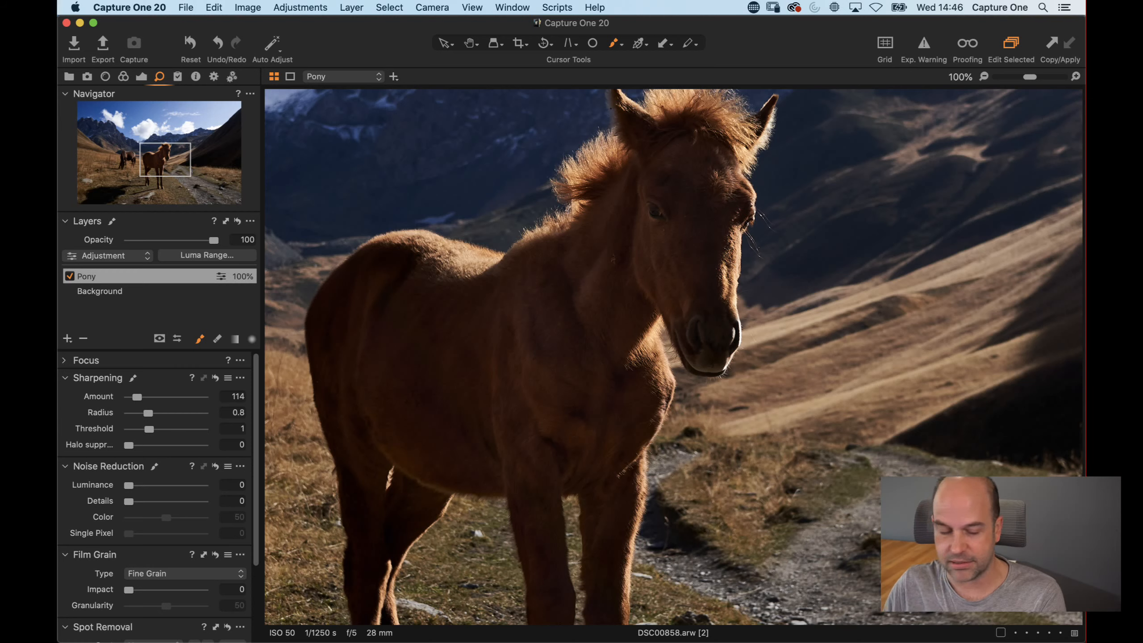
# Search the keyboard shortcuts for brush to review the keys for brush size, hardness, opacity and flow, and close the editor.
pyautogui.click(144, 7)
pyautogui.moveTo(225, 4)
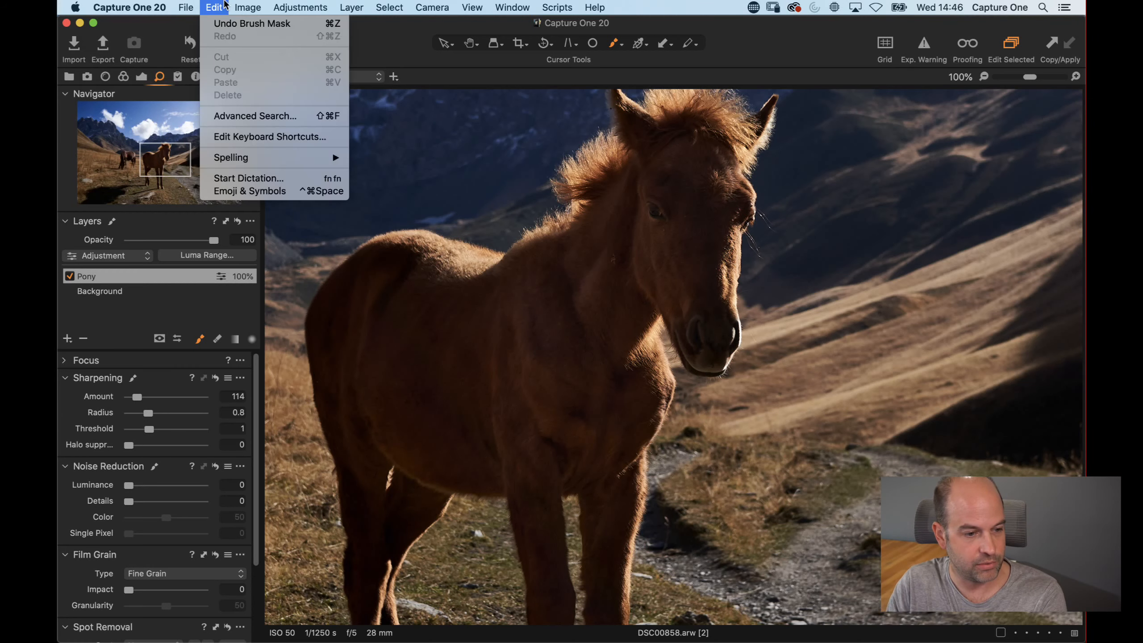
pyautogui.click(253, 137)
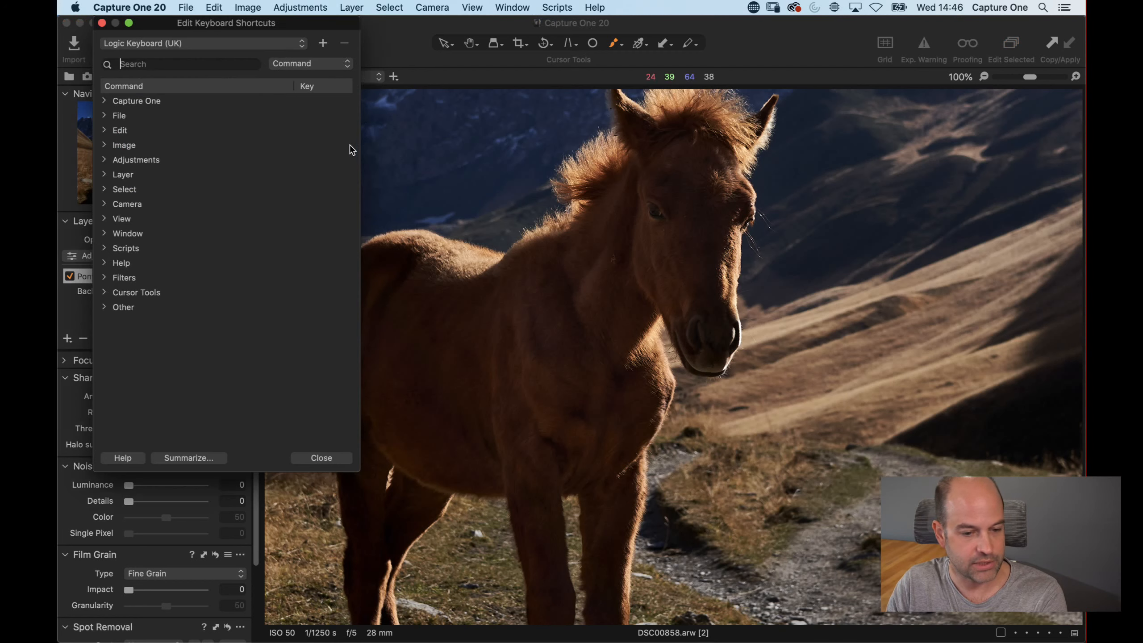
pyautogui.moveTo(255, 25); pyautogui.dragTo(478, 152)
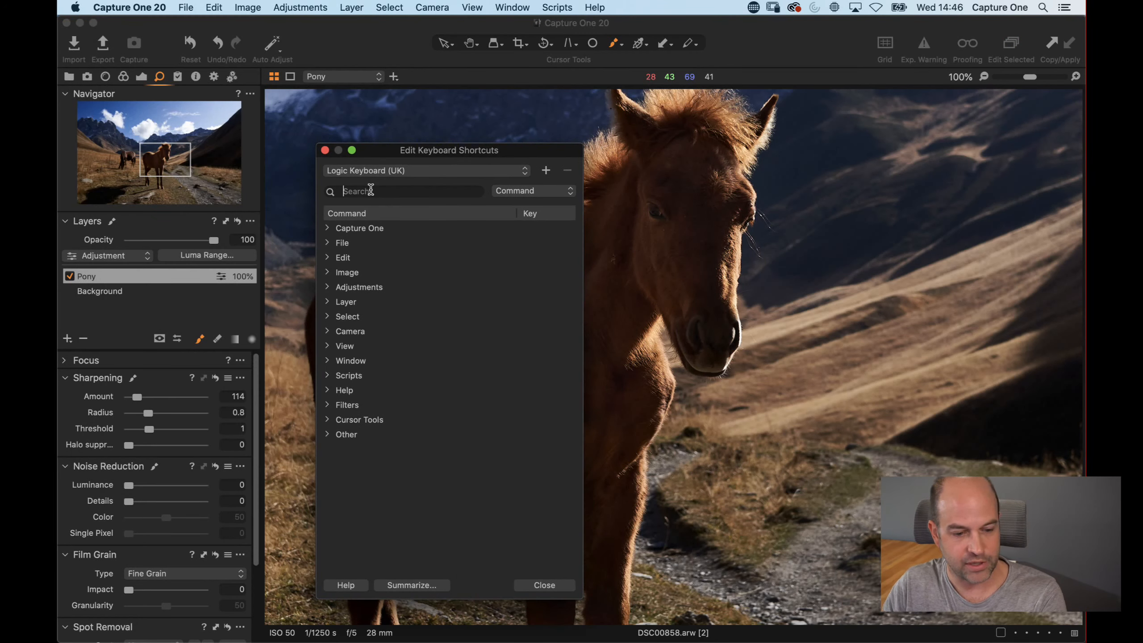
pyautogui.write('brush')
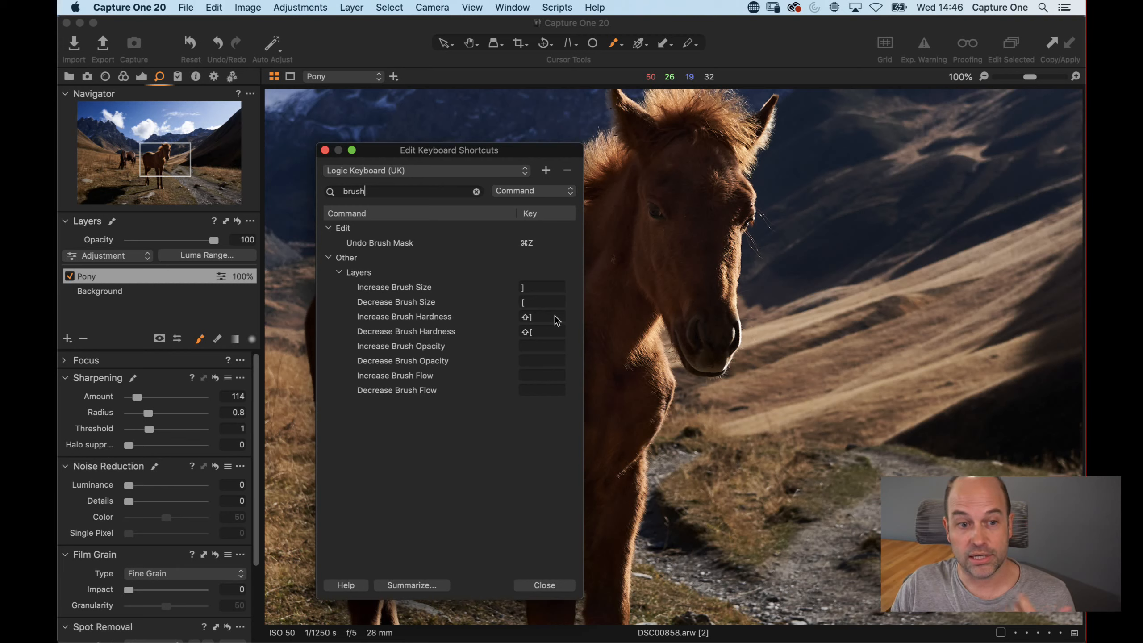
pyautogui.doubleClick(367, 191)
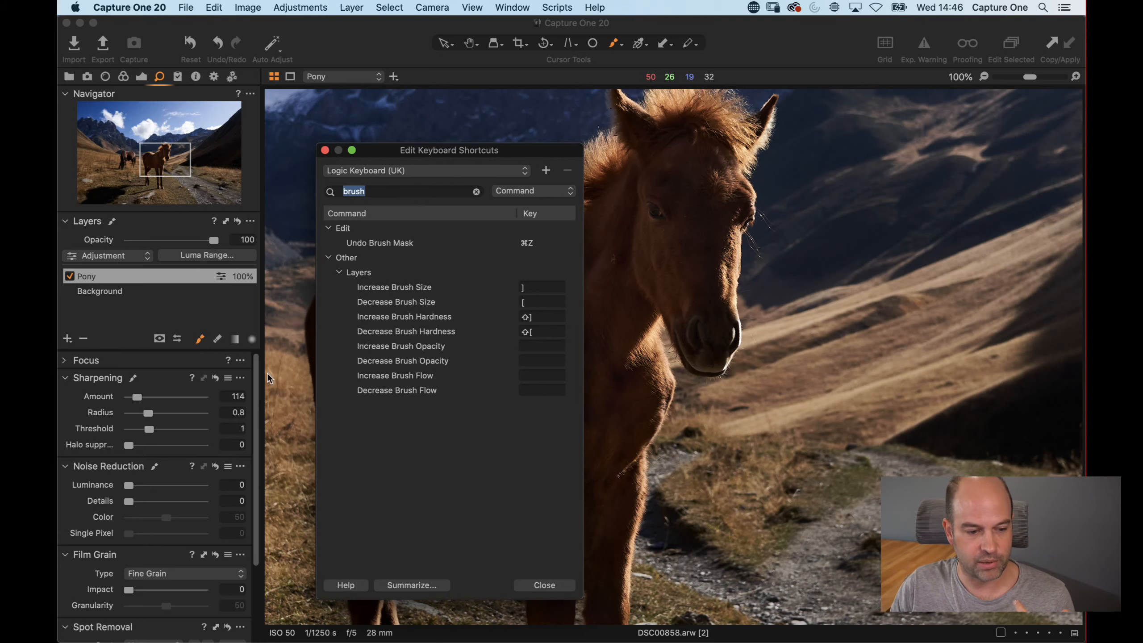
pyautogui.click(541, 584)
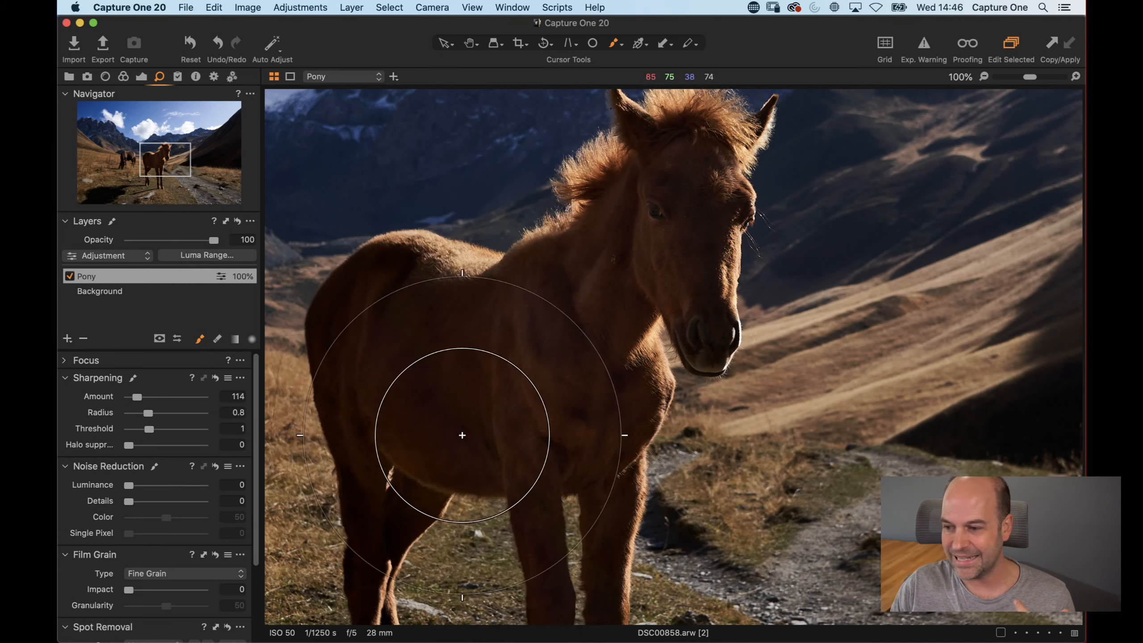
# Pick the pony's coat as an advanced Color Editor range on the Pony layer and compare it with the Background layer.
pyautogui.click(141, 78)
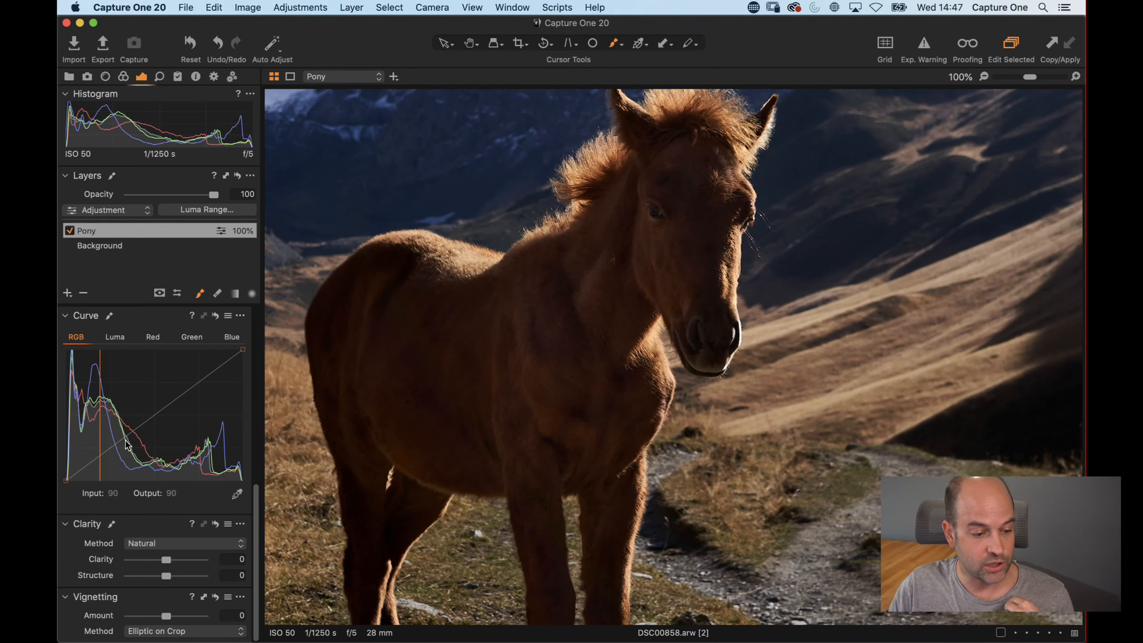
pyautogui.click(122, 76)
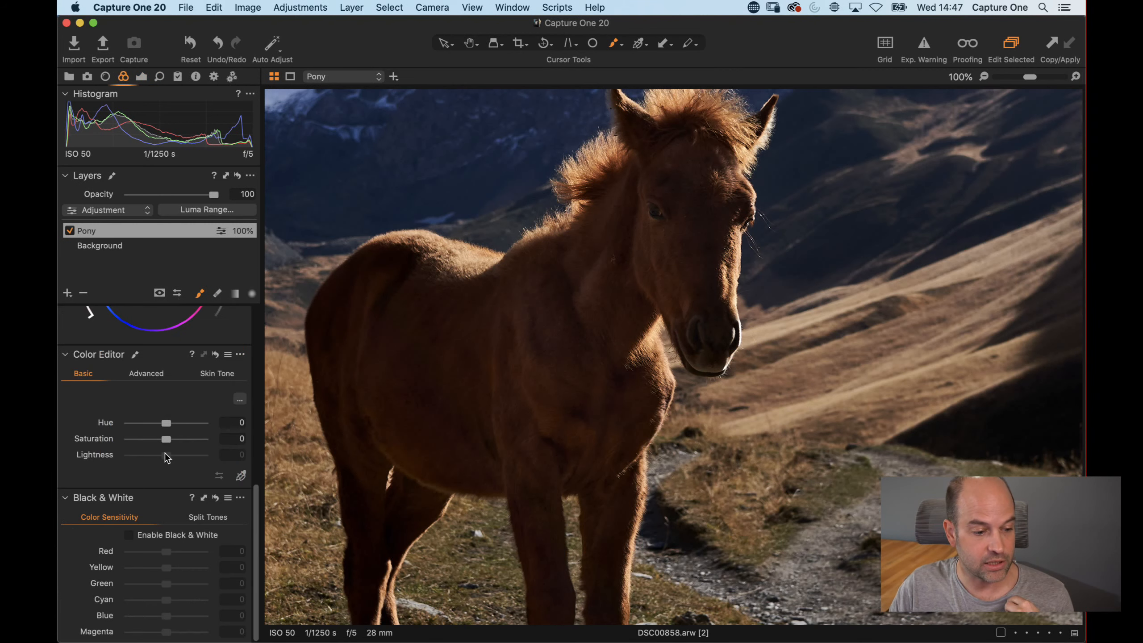
pyautogui.scroll(5, 166, 457)
pyautogui.scroll(4, 164, 452)
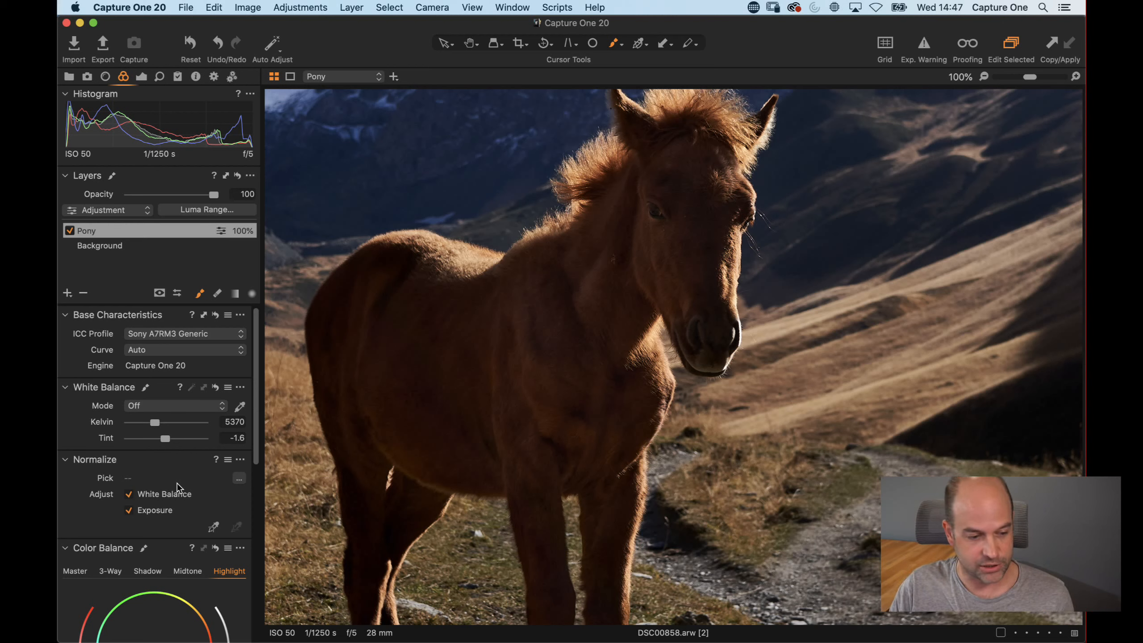
pyautogui.scroll(-10, 167, 486)
pyautogui.click(146, 448)
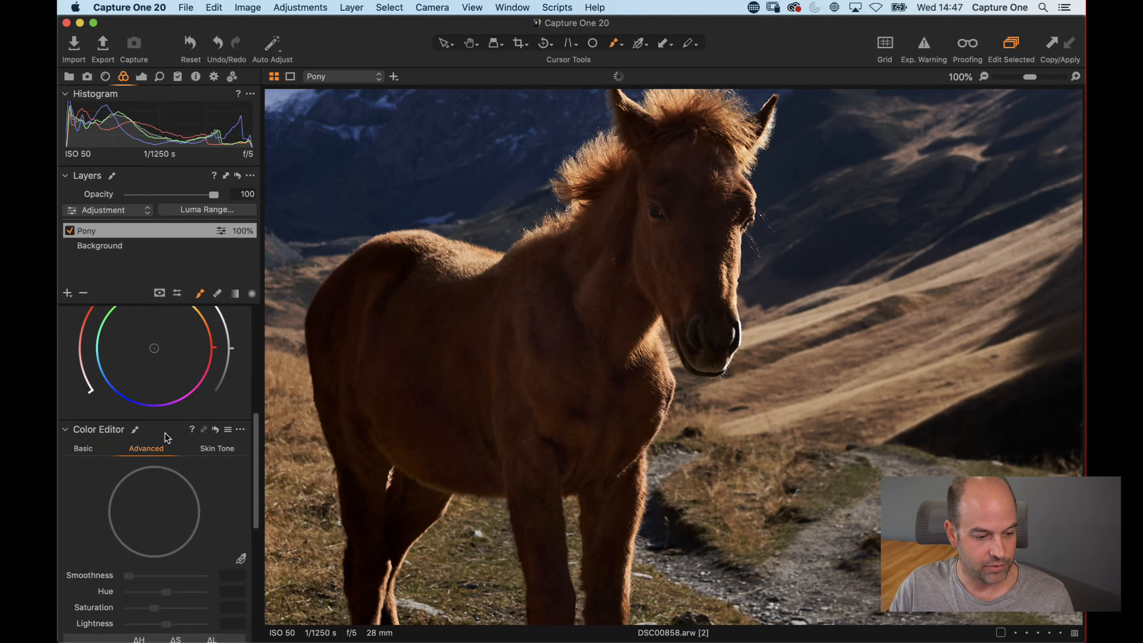
pyautogui.scroll(-3, 153, 450)
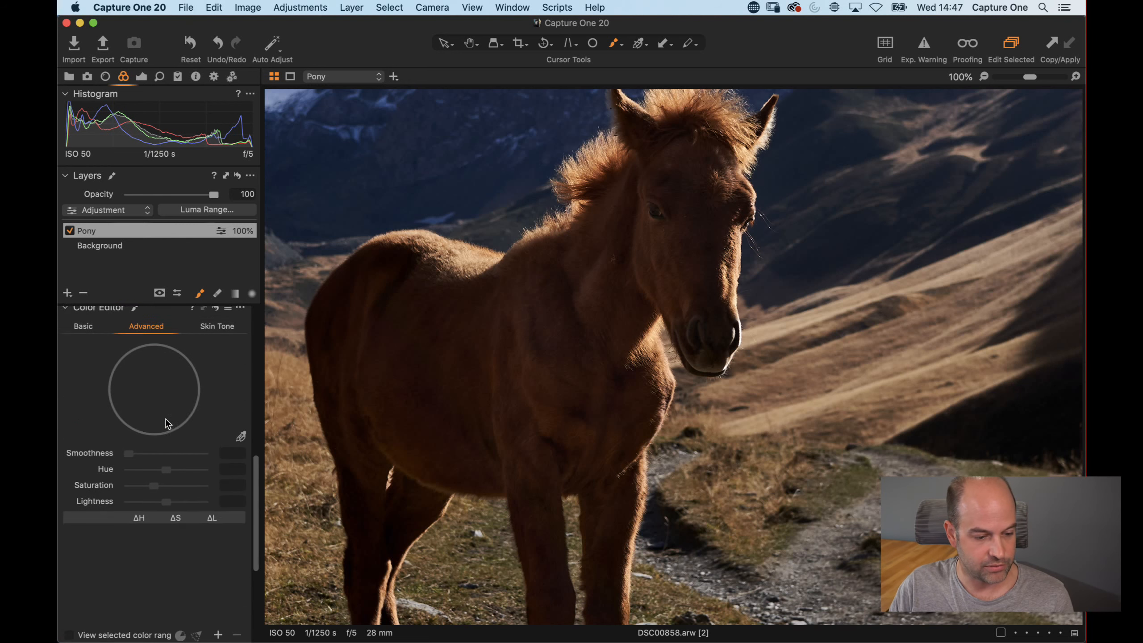
pyautogui.click(435, 327)
pyautogui.scroll(2, 191, 408)
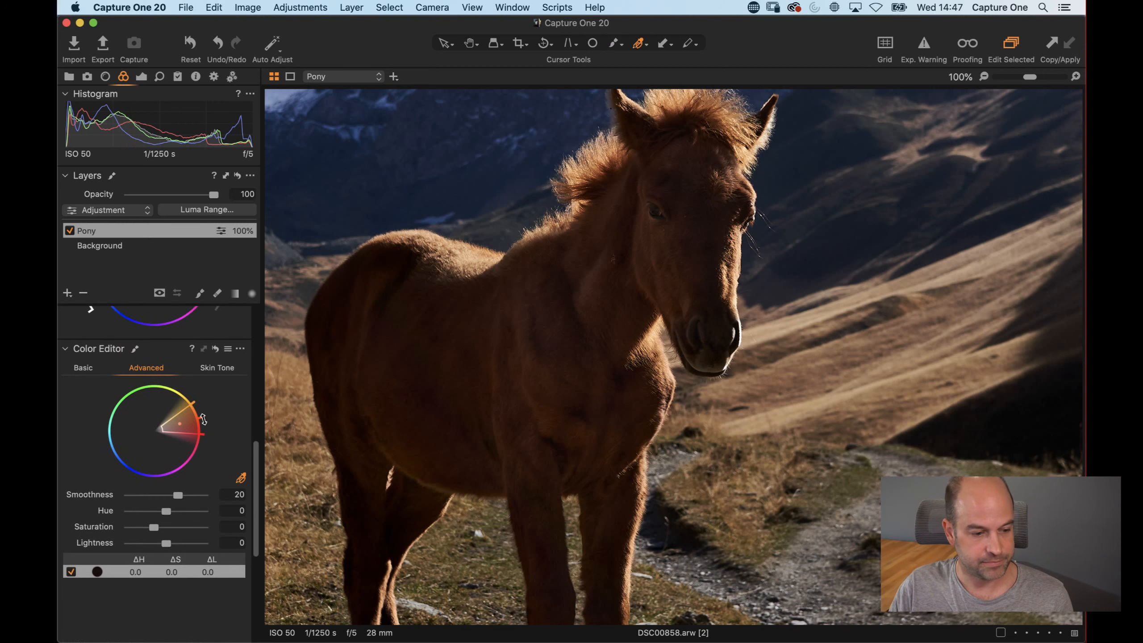
pyautogui.click(118, 250)
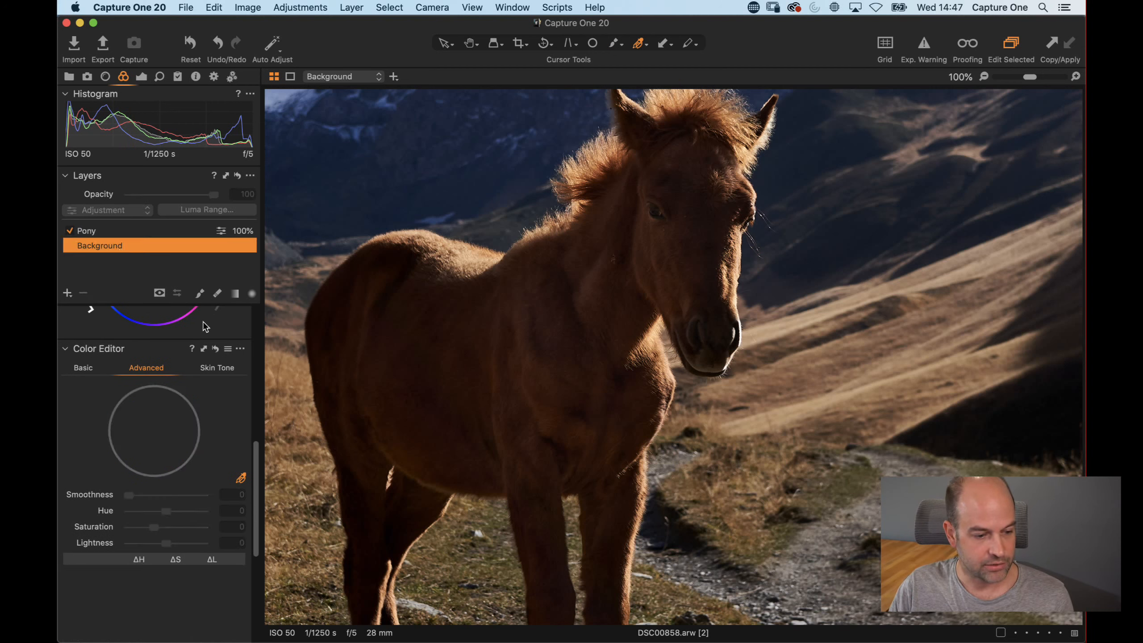
pyautogui.click(109, 230)
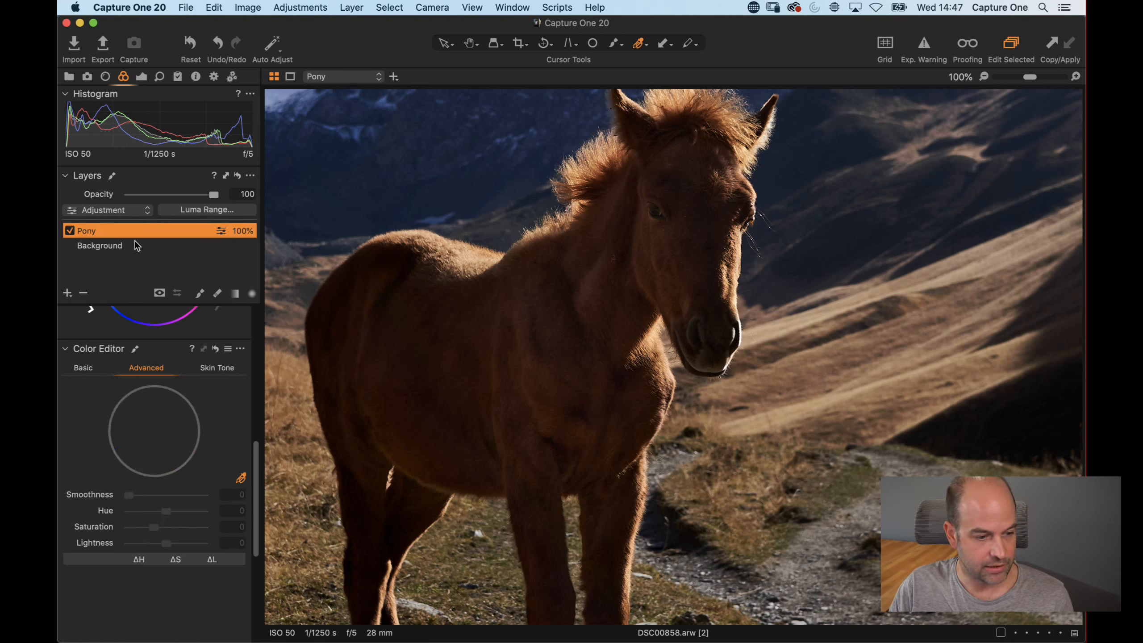
# Pick the pony's brown coat as an advanced colour range on the Background layer, test darkening it, and reset its Lightness to 0.
pyautogui.click(135, 247)
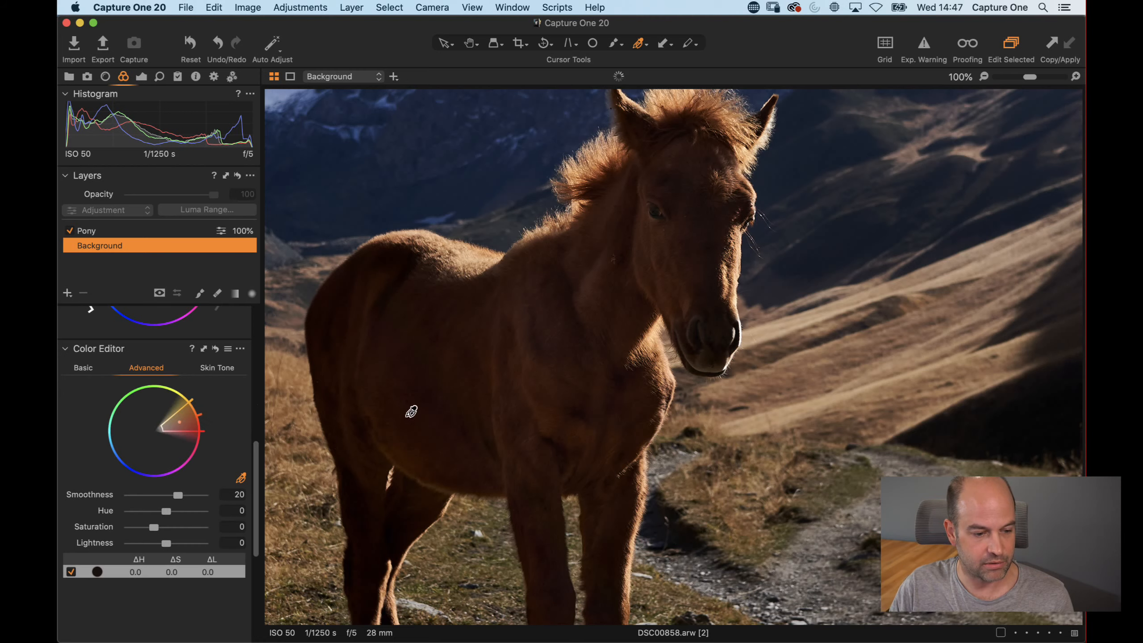
pyautogui.moveTo(166, 543)
pyautogui.mouseDown()
pyautogui.moveTo(147, 551)
pyautogui.moveTo(159, 546)
pyautogui.mouseUp()
pyautogui.doubleClick(158, 546)
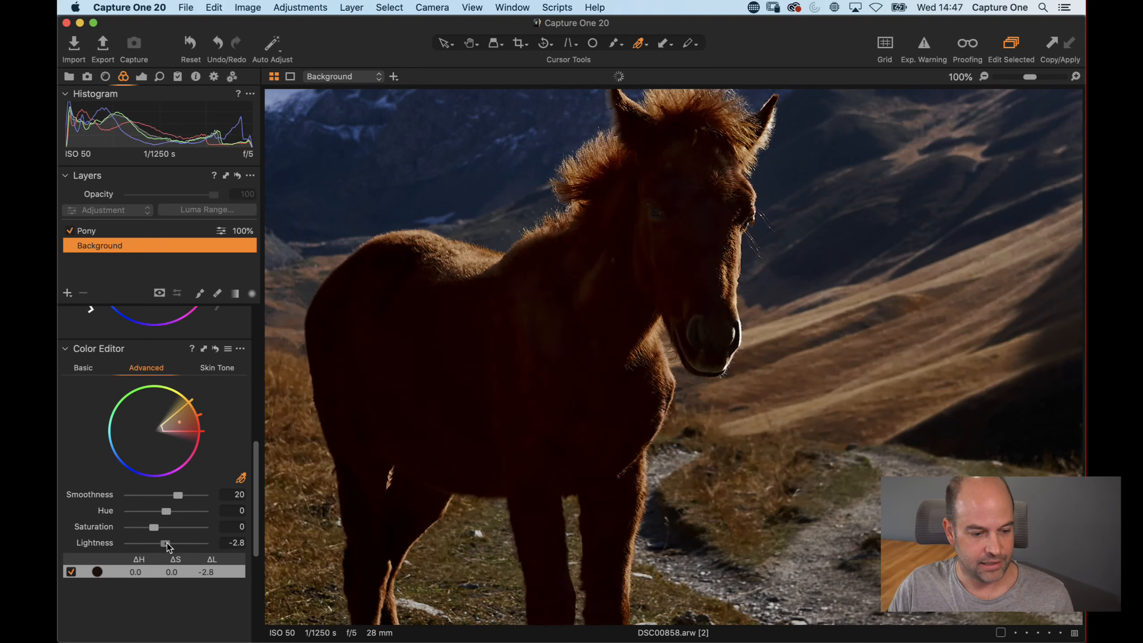
# View the Color Editor's additional options, close them without choosing any, and fit the whole photo in view.
pyautogui.click(241, 350)
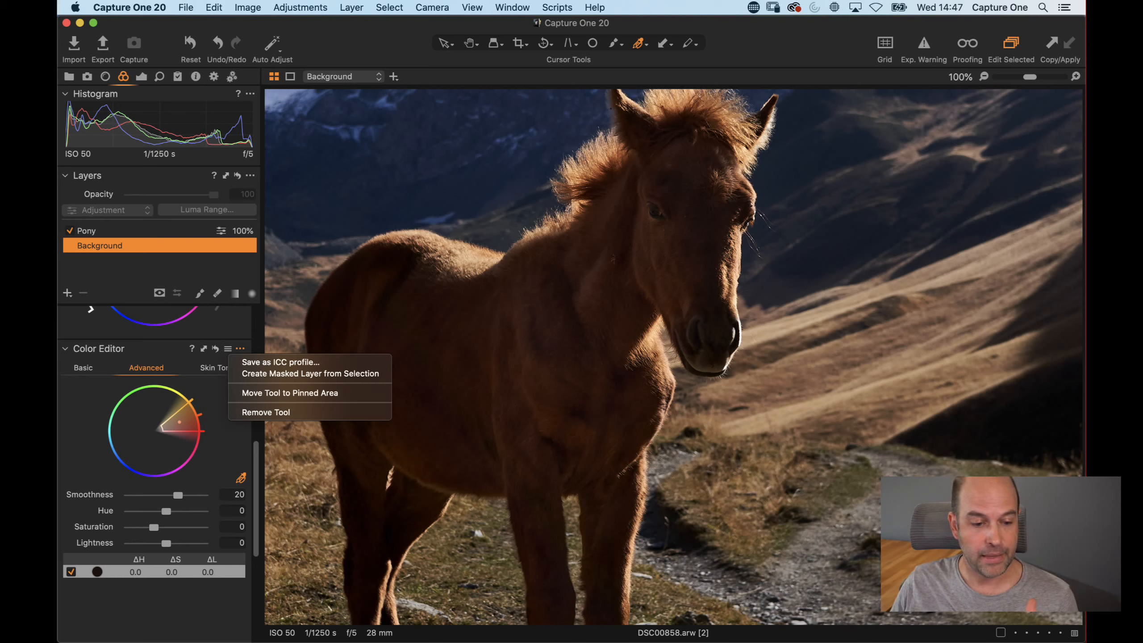
pyautogui.click(588, 367)
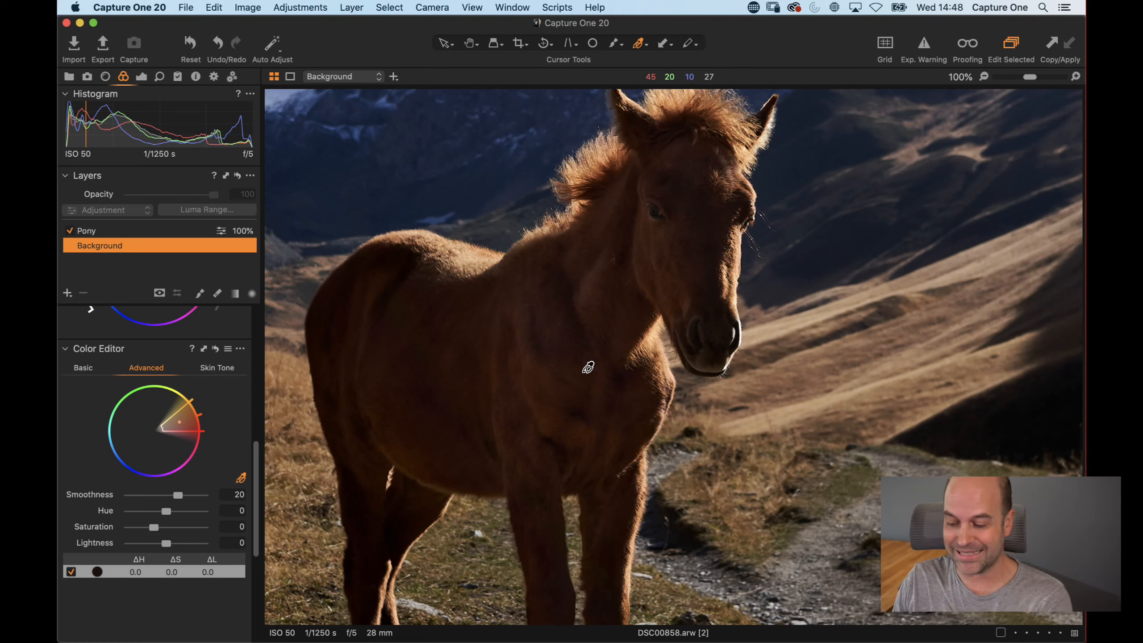
pyautogui.press('h')
pyautogui.doubleClick(584, 377)
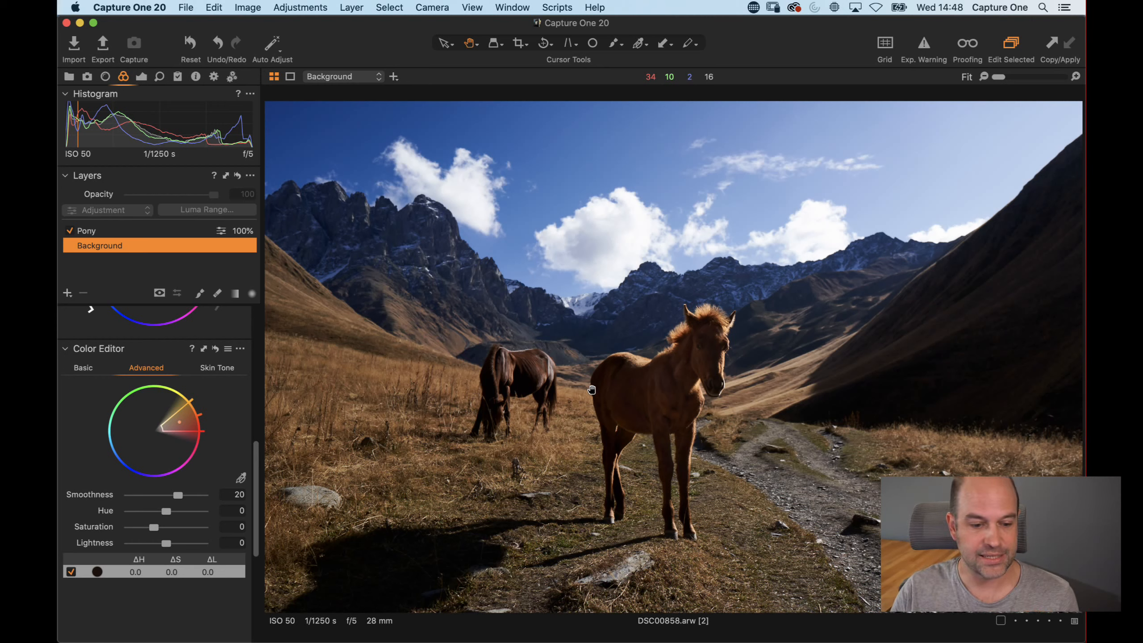
# Darken the edges of the photo by setting the Vignetting amount to -0.76 with the Background layer selected.
pyautogui.click(142, 76)
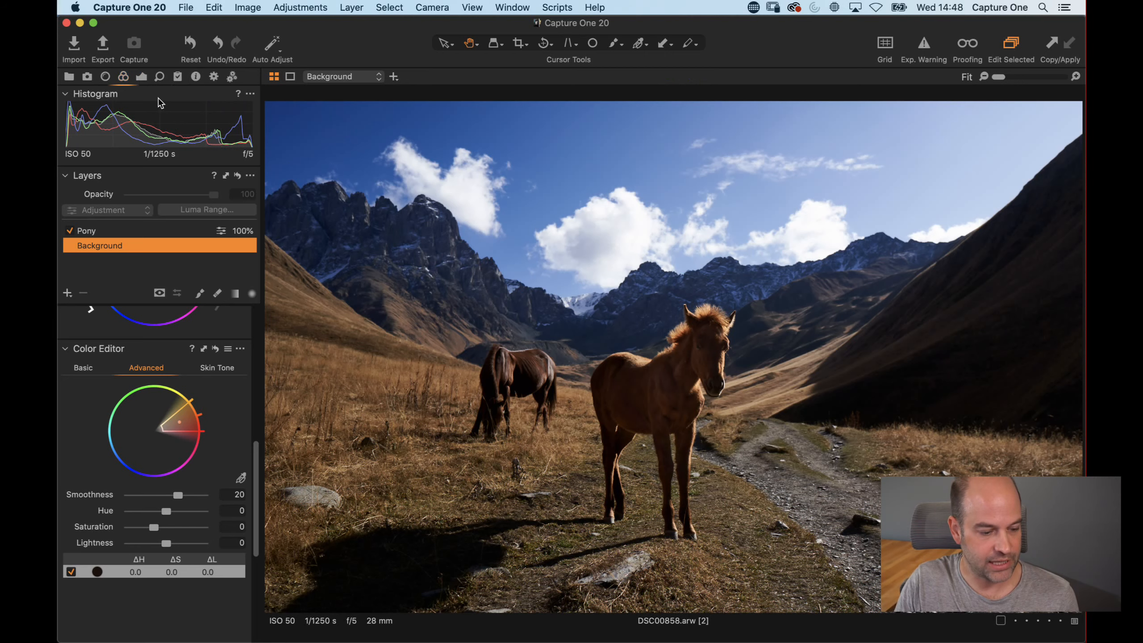
pyautogui.moveTo(164, 616); pyautogui.dragTo(157, 617)
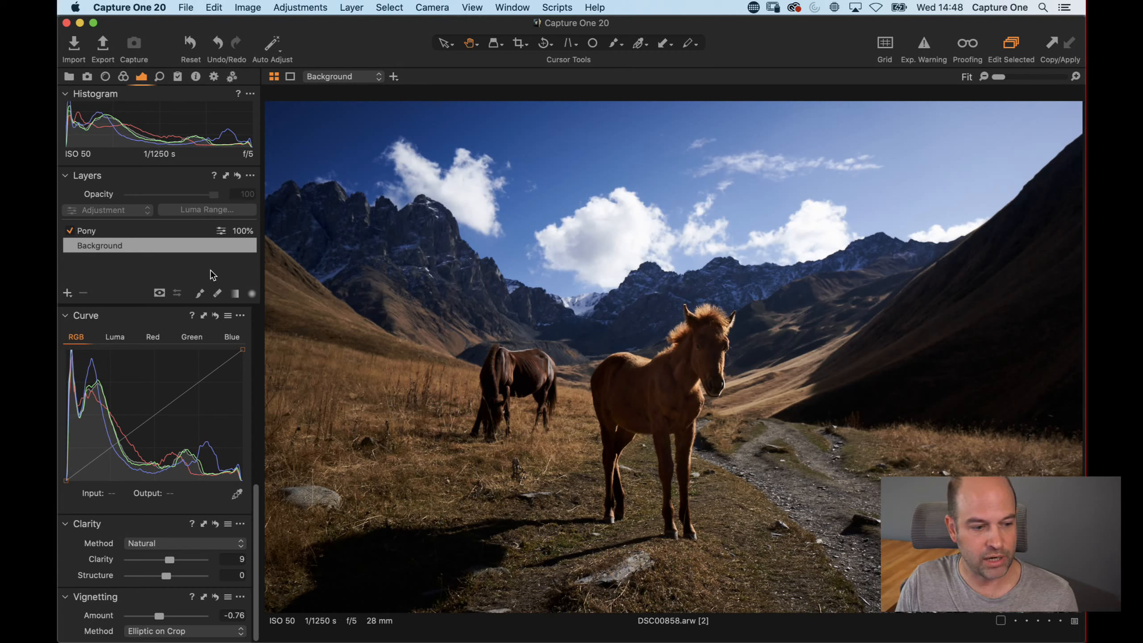
# Select the Pony layer and check which exposure tools, from Curve down to Vignetting, carry the brush marker for layer adjustments.
pyautogui.click(99, 232)
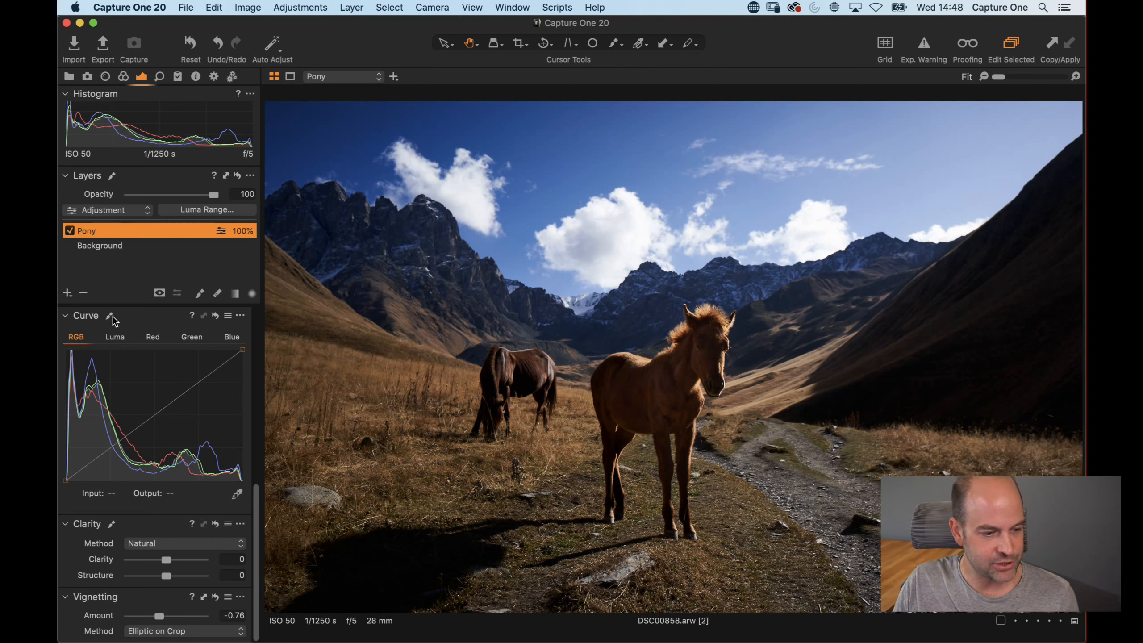
pyautogui.moveTo(123, 318)
pyautogui.mouseDown()
pyautogui.moveTo(148, 320)
pyautogui.moveTo(116, 320)
pyautogui.mouseUp()
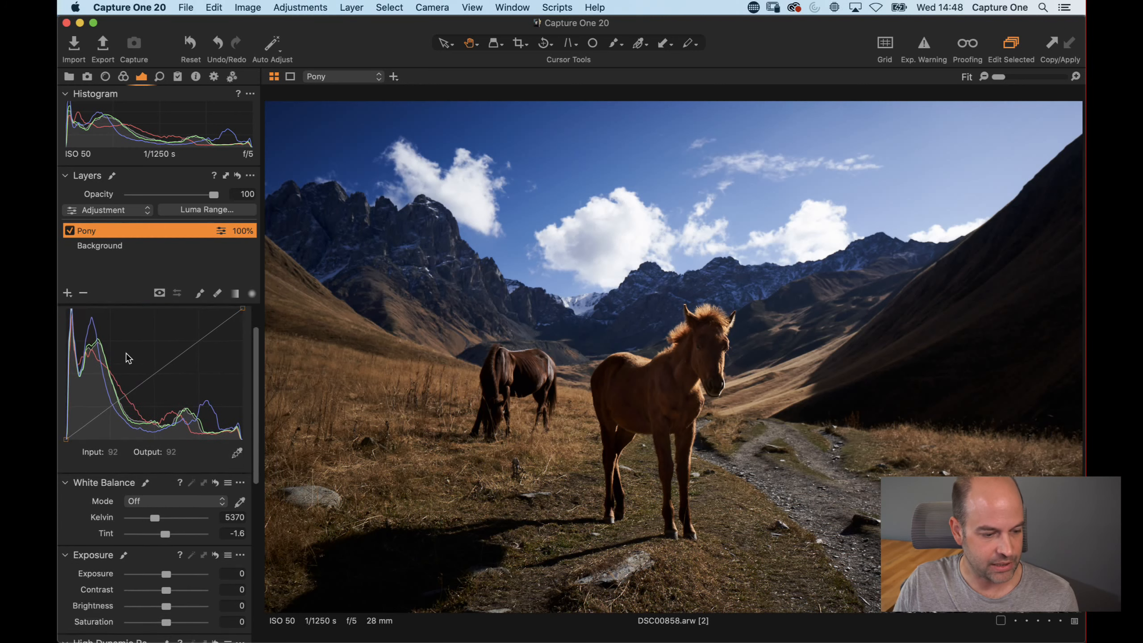
pyautogui.scroll(-10, 131, 382)
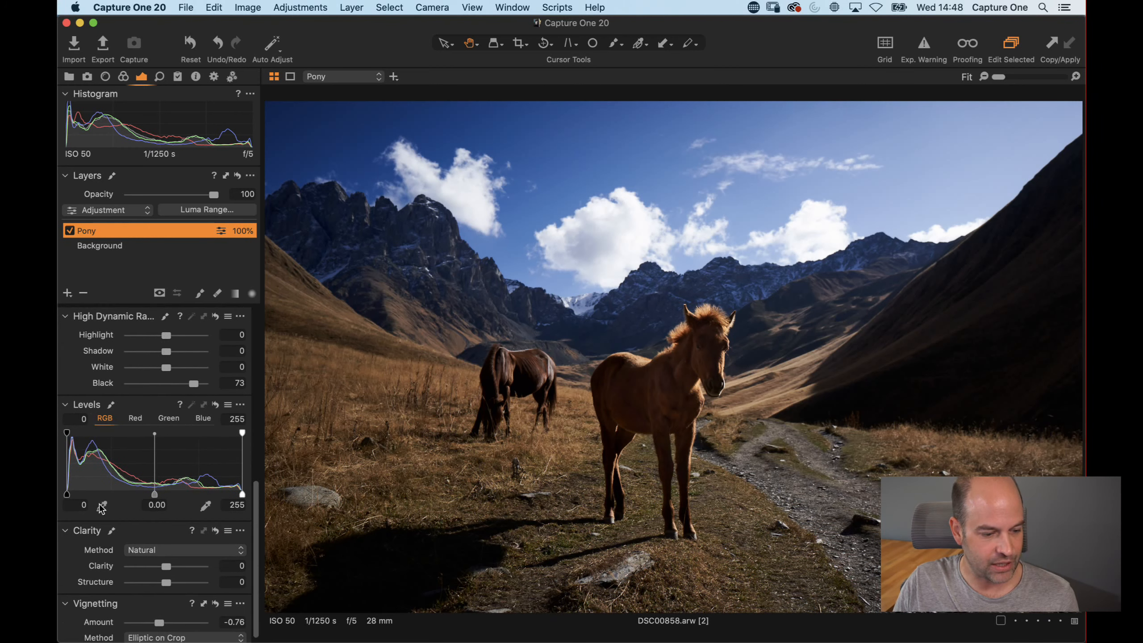
pyautogui.scroll(-1, 126, 586)
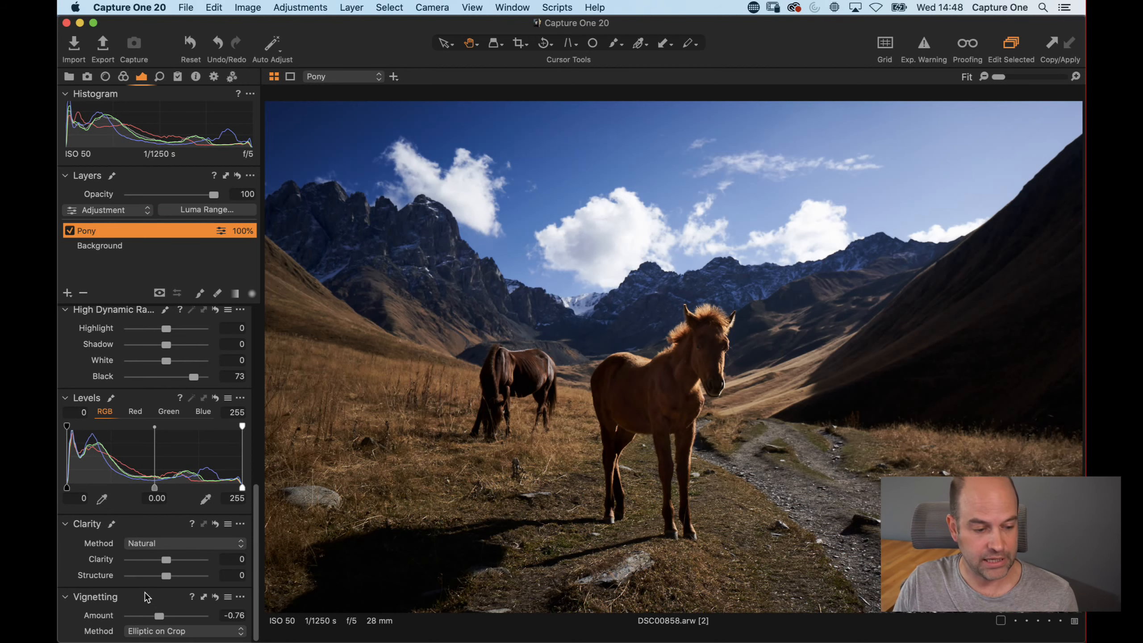
# Check which colour tools, from Base Characteristics to Black & White, support the Pony layer, and return to the exposure tools.
pyautogui.click(123, 77)
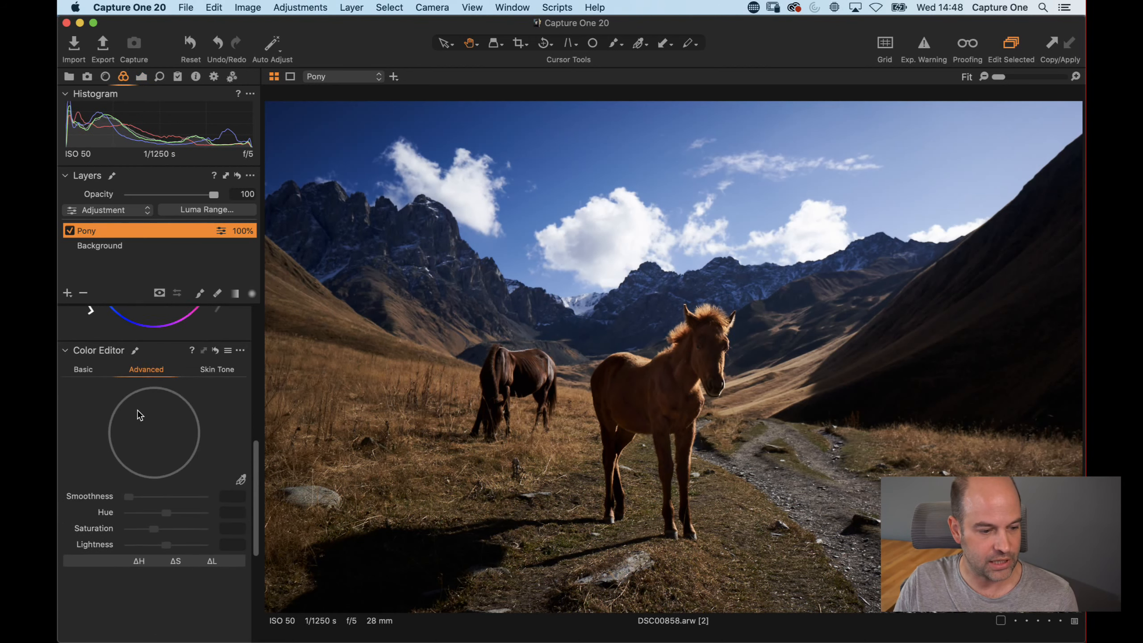
pyautogui.scroll(6, 138, 409)
pyautogui.scroll(3, 126, 443)
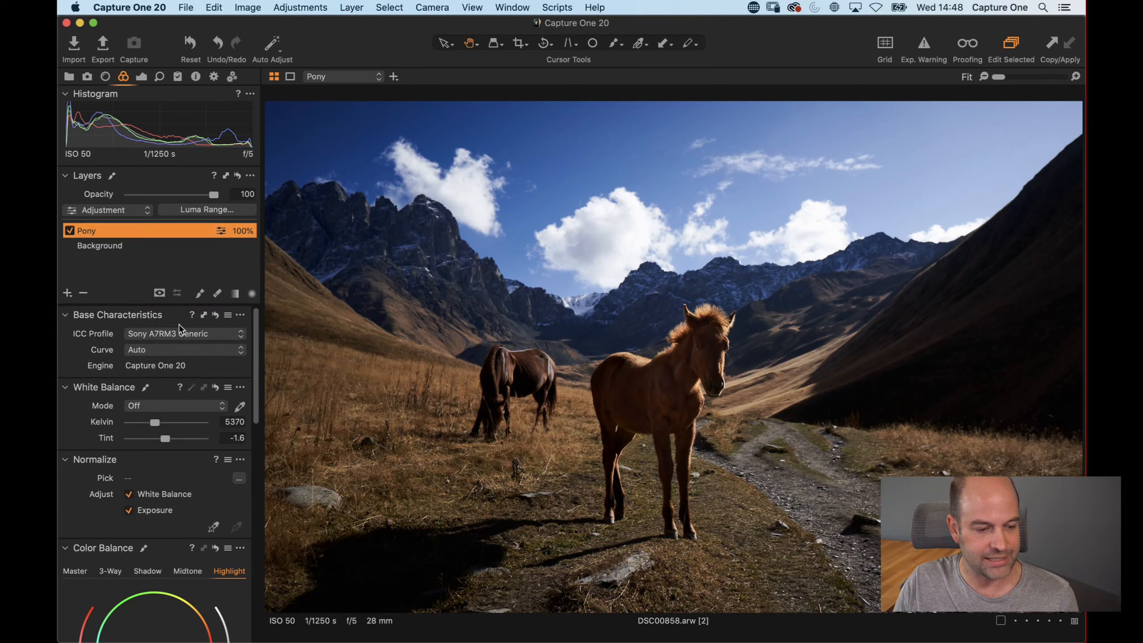
pyautogui.scroll(-5, 173, 321)
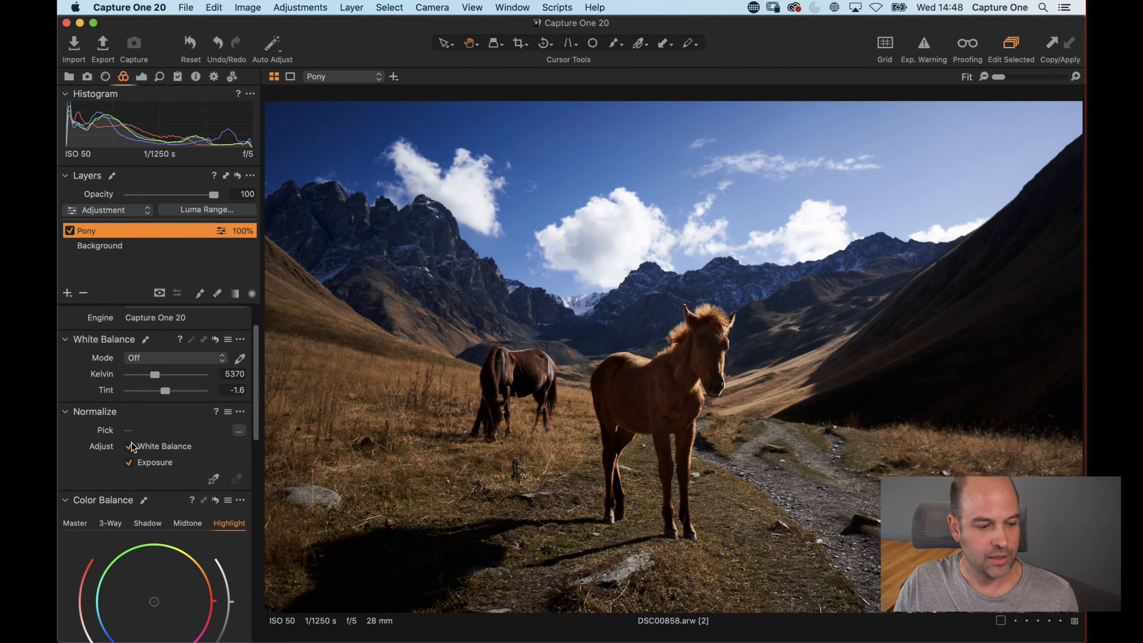
pyautogui.scroll(-5, 99, 382)
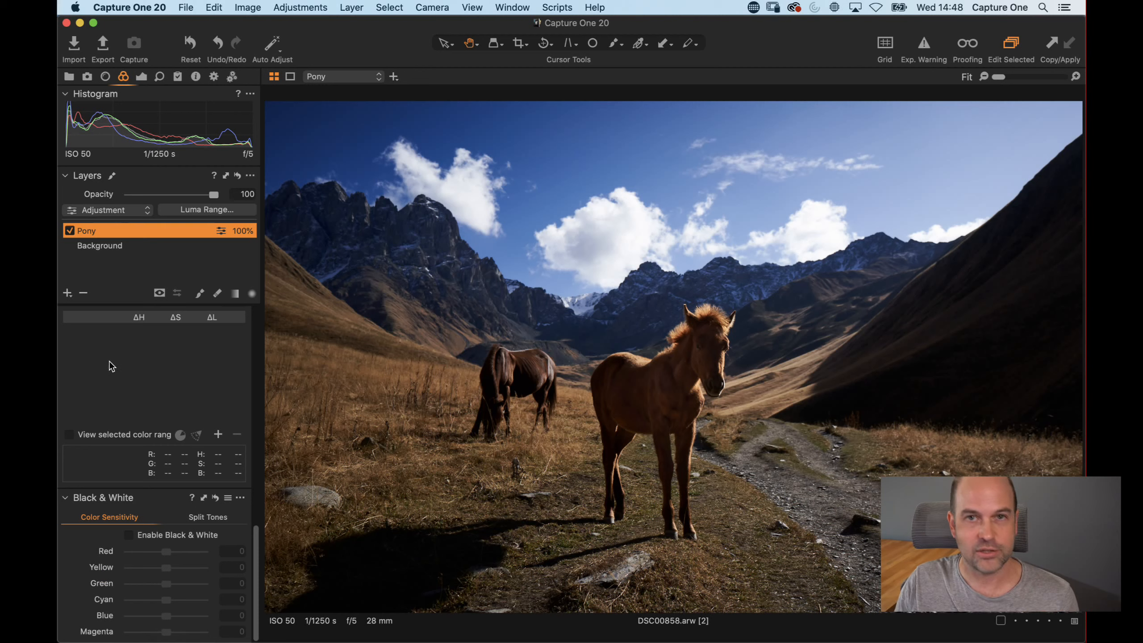
pyautogui.click(141, 76)
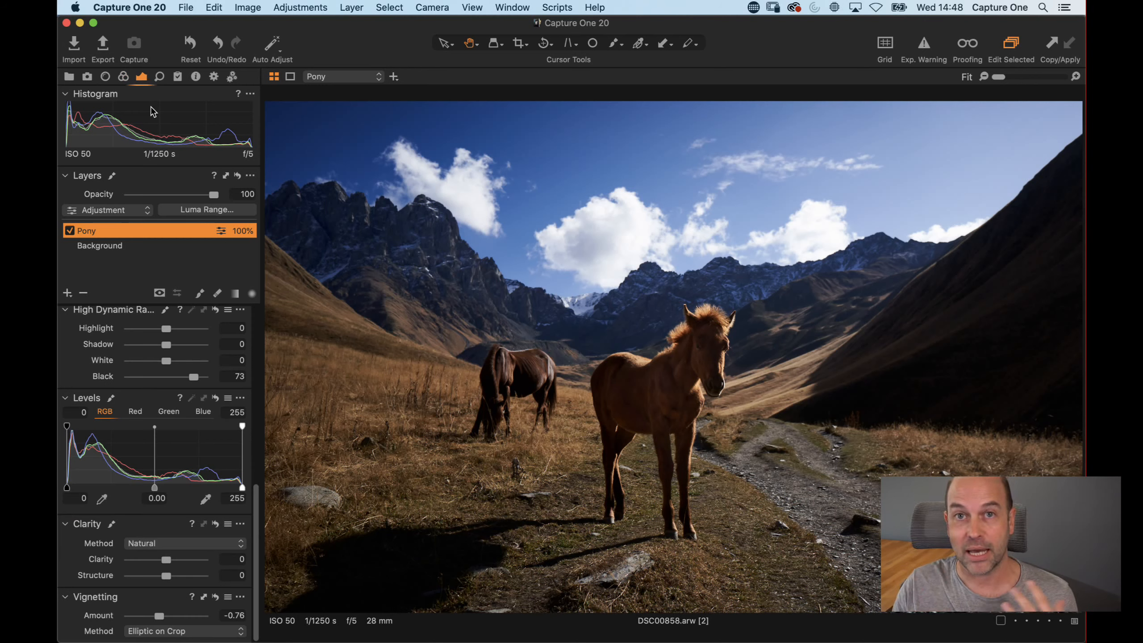